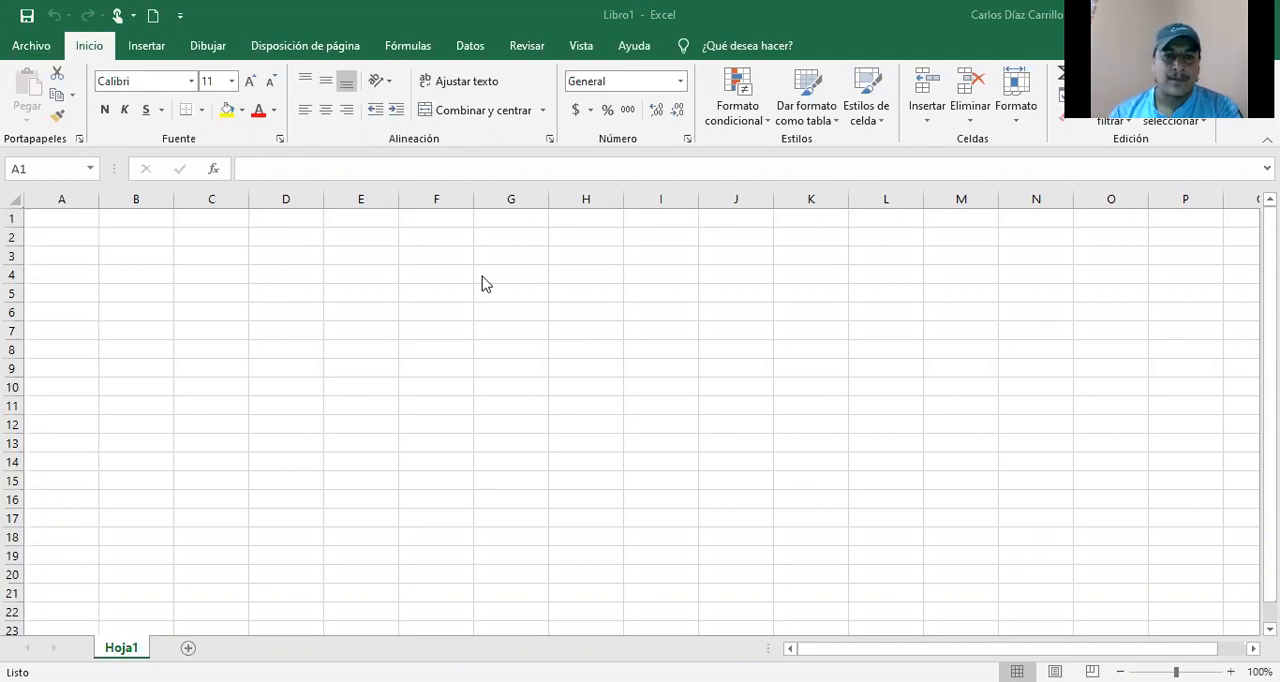
Step: Make sure the Herramientas para análisis add-in is enabled among the available Excel add-ins and accept
click(486, 284)
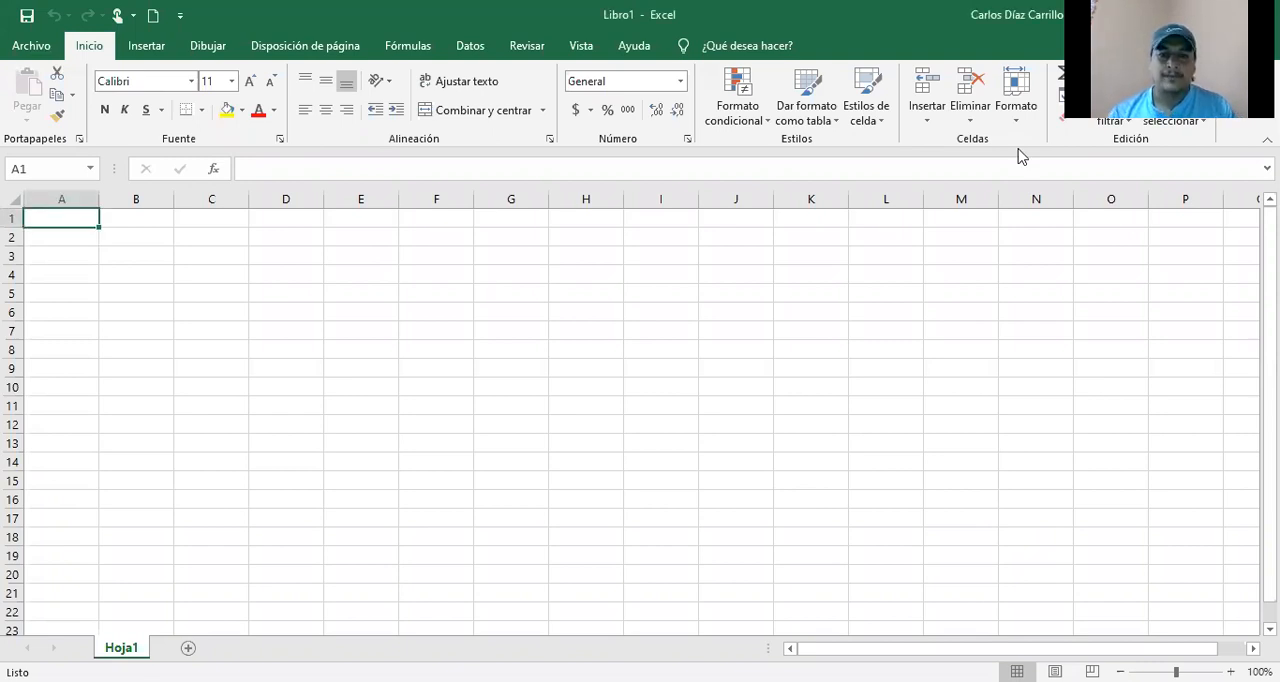
click(476, 50)
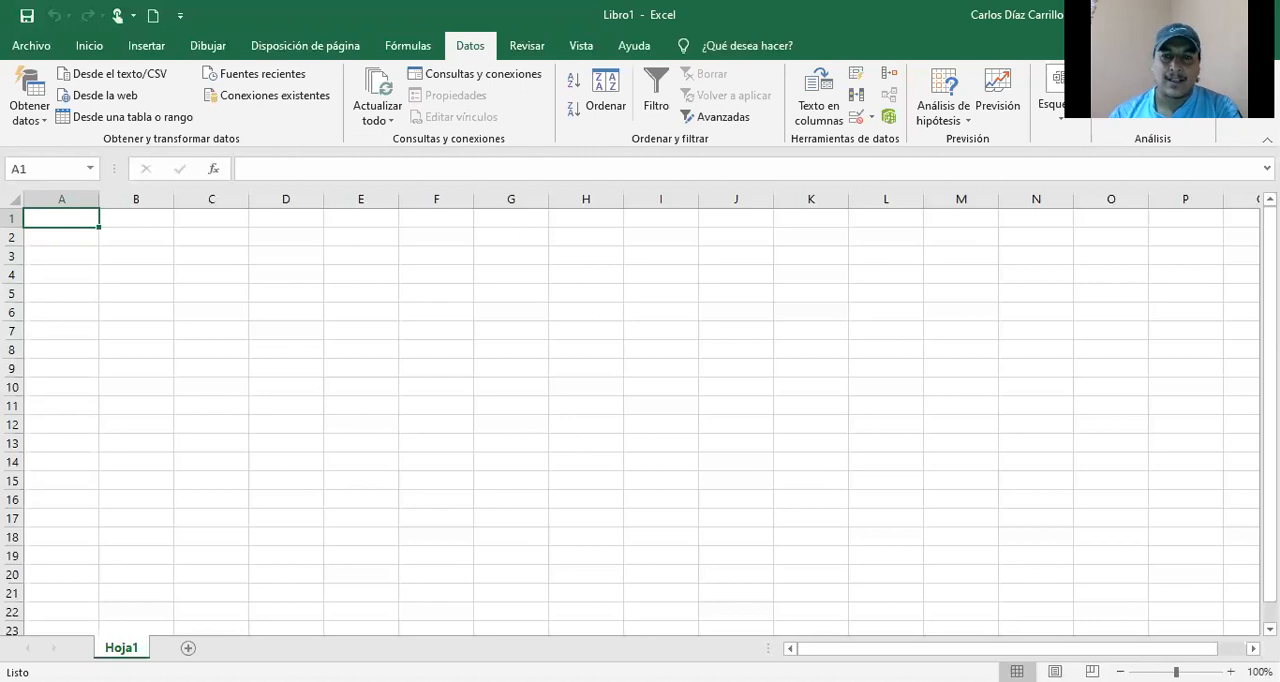
click(32, 46)
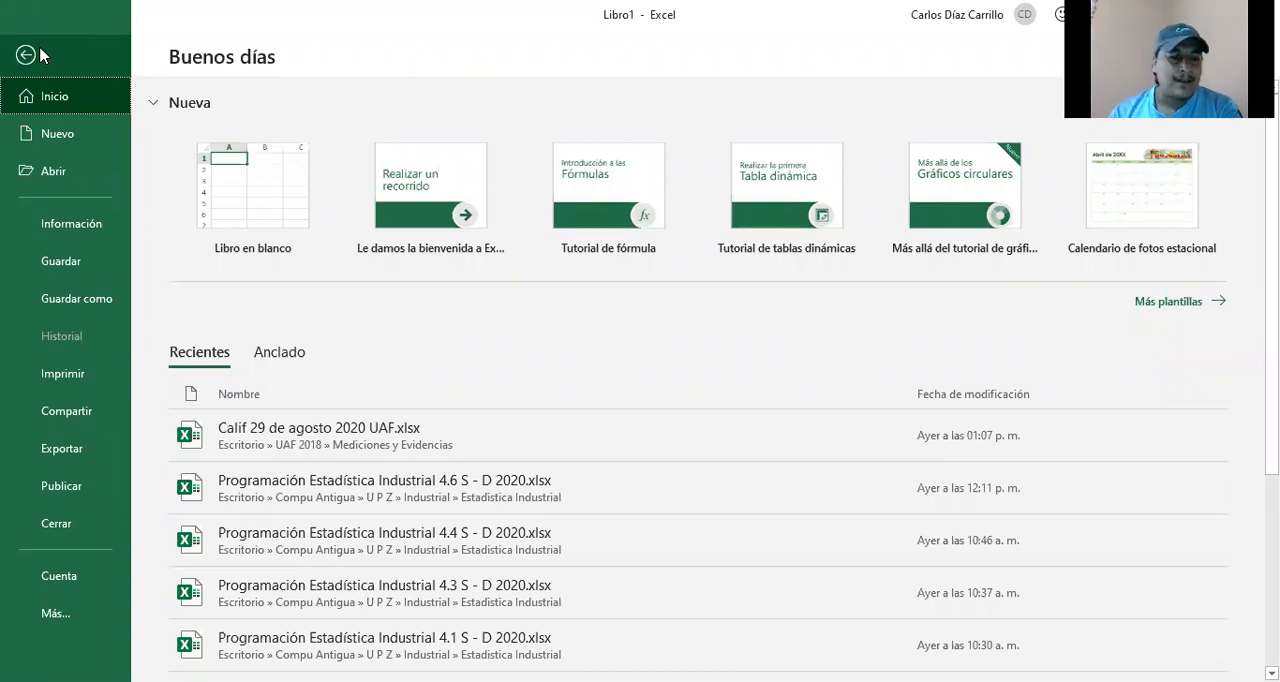
click(55, 614)
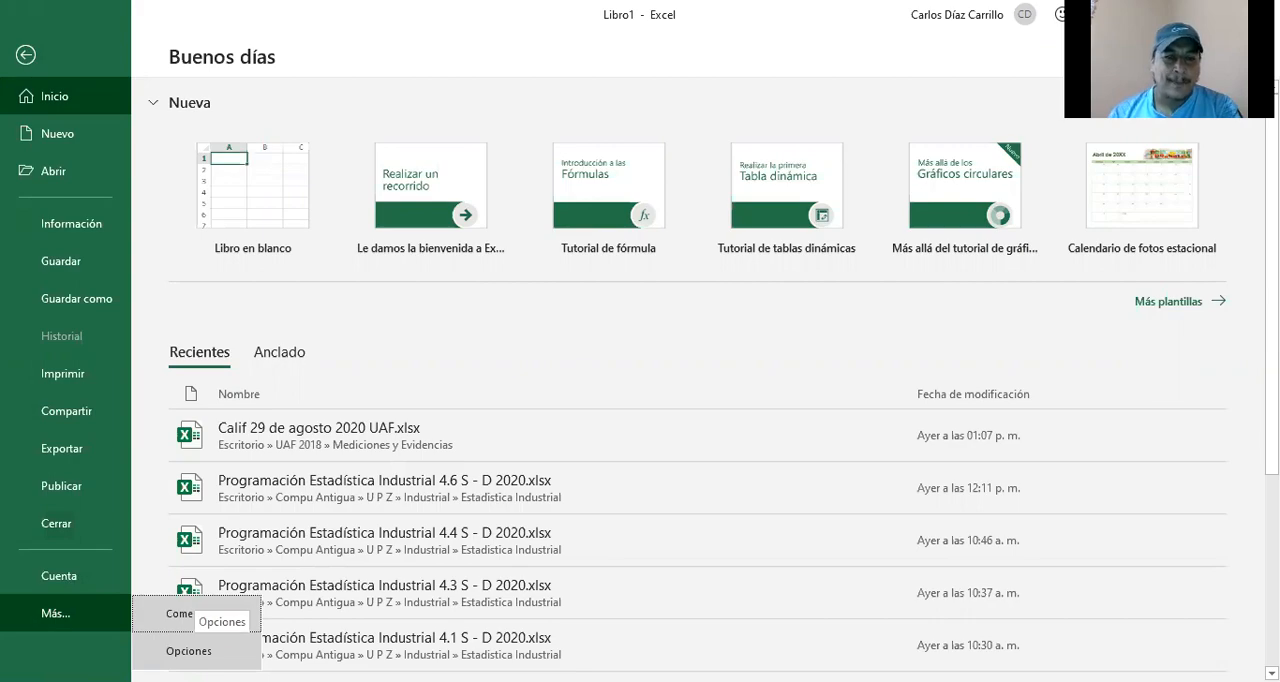
click(188, 651)
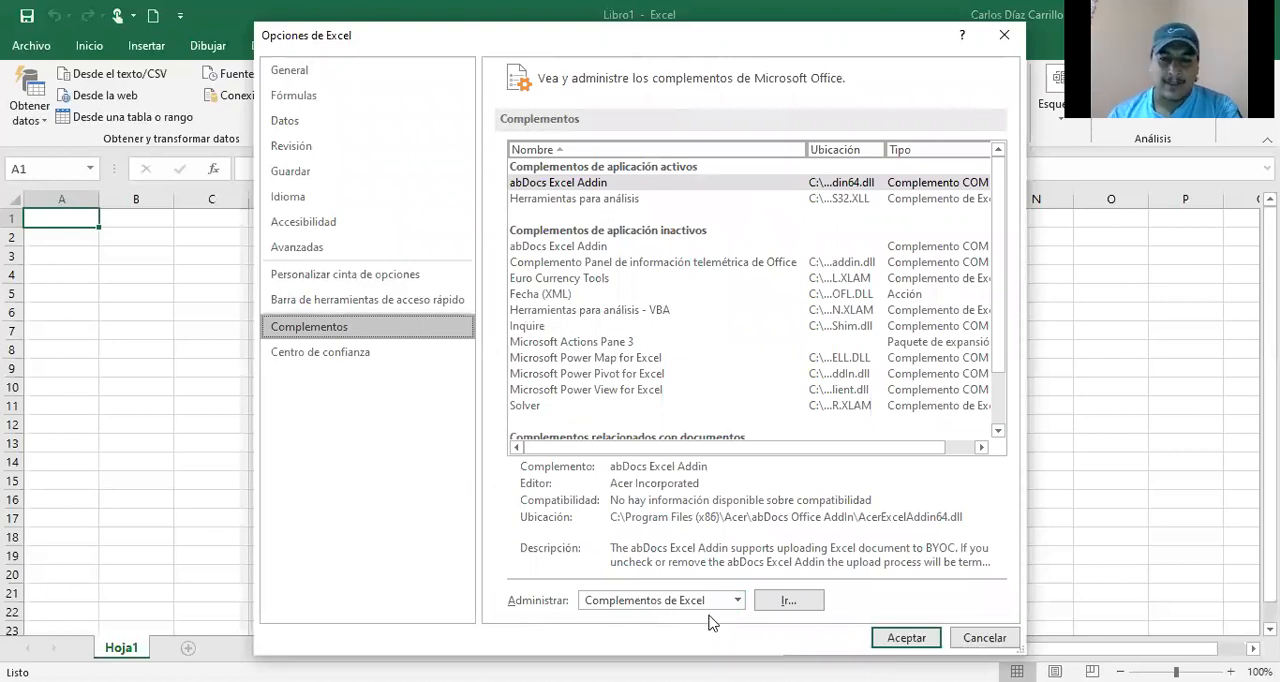
click(795, 602)
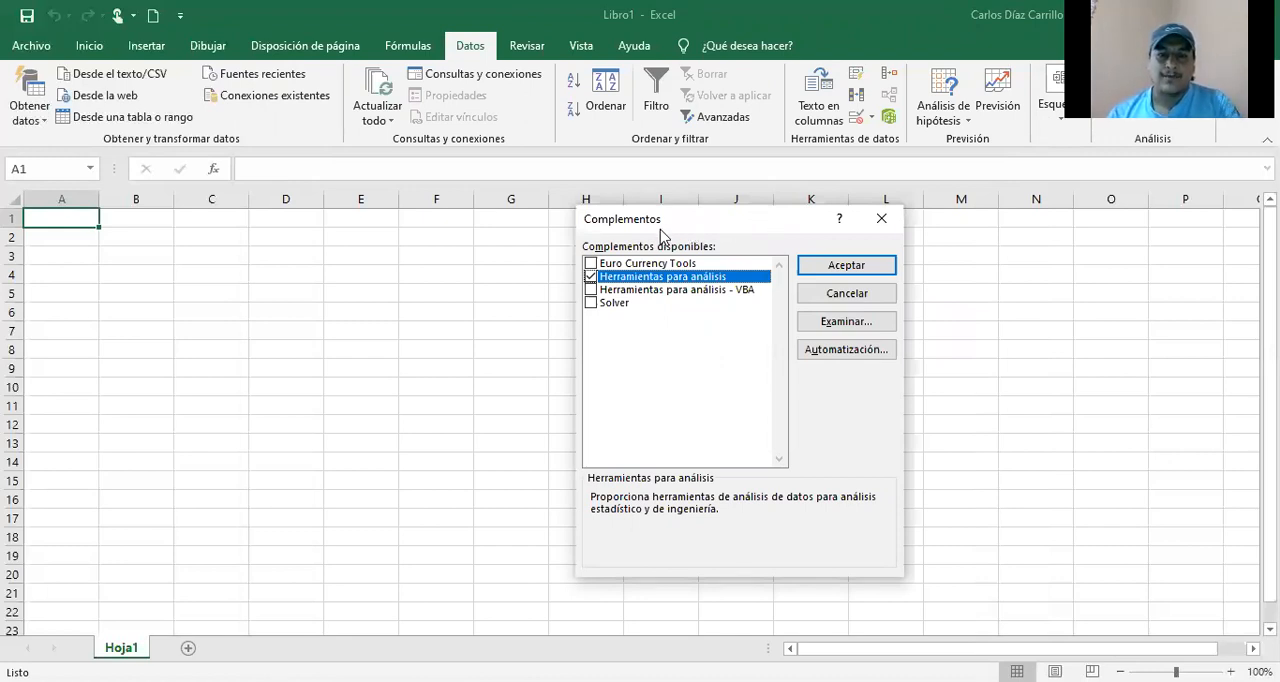
click(591, 277)
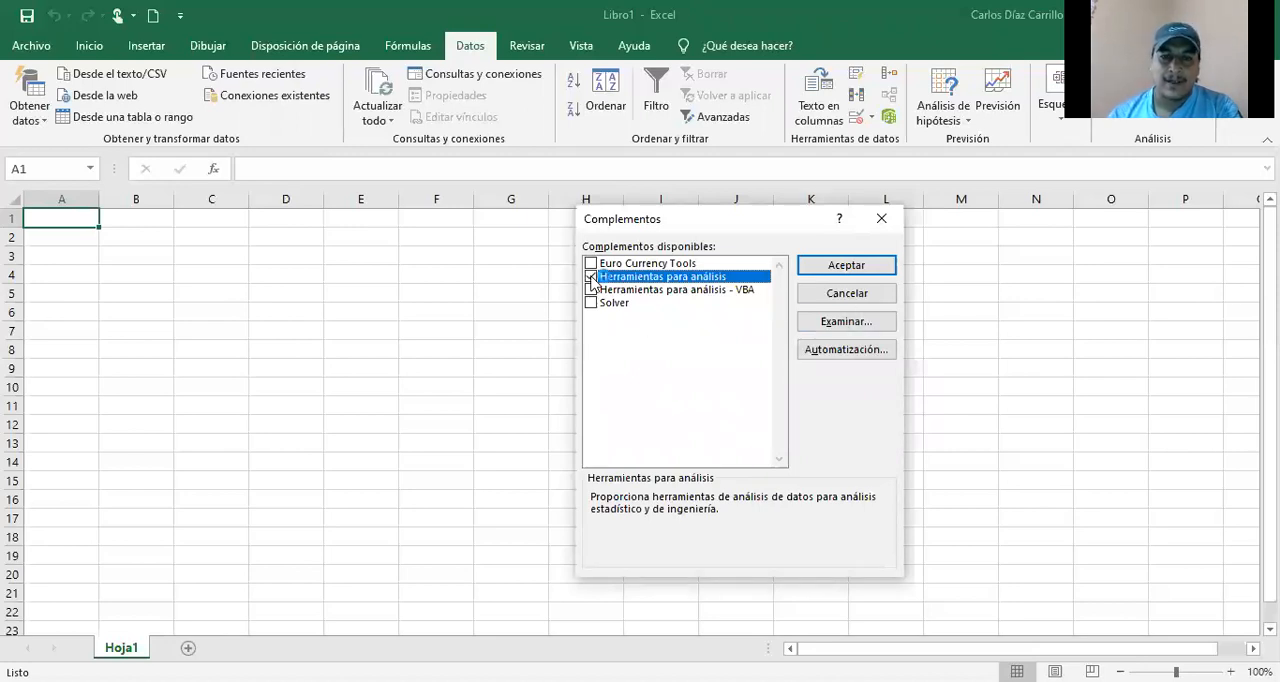
click(818, 268)
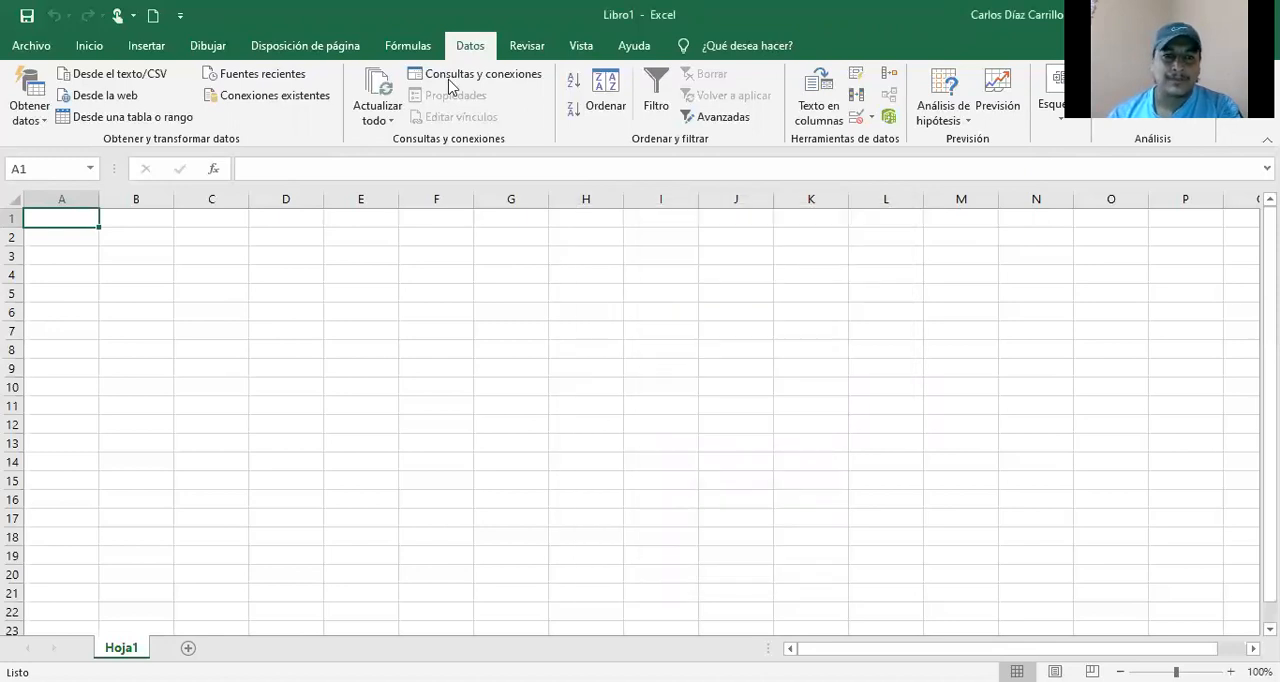
click(50, 53)
click(25, 56)
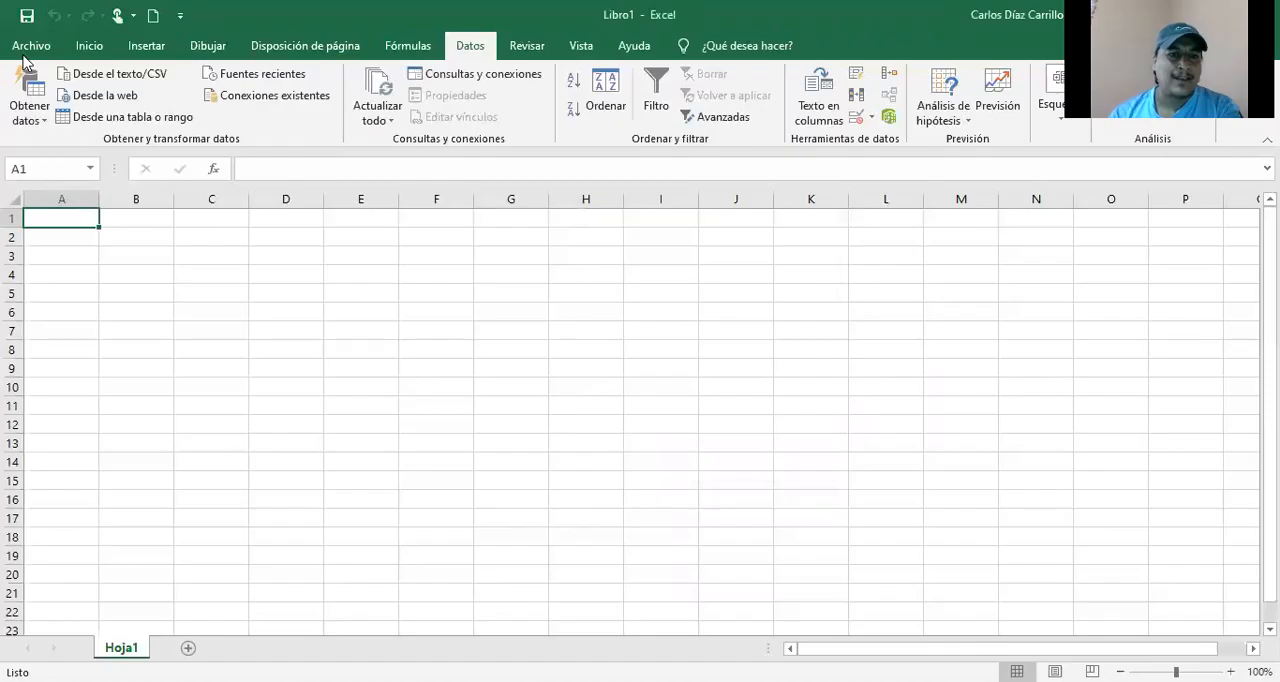
click(90, 50)
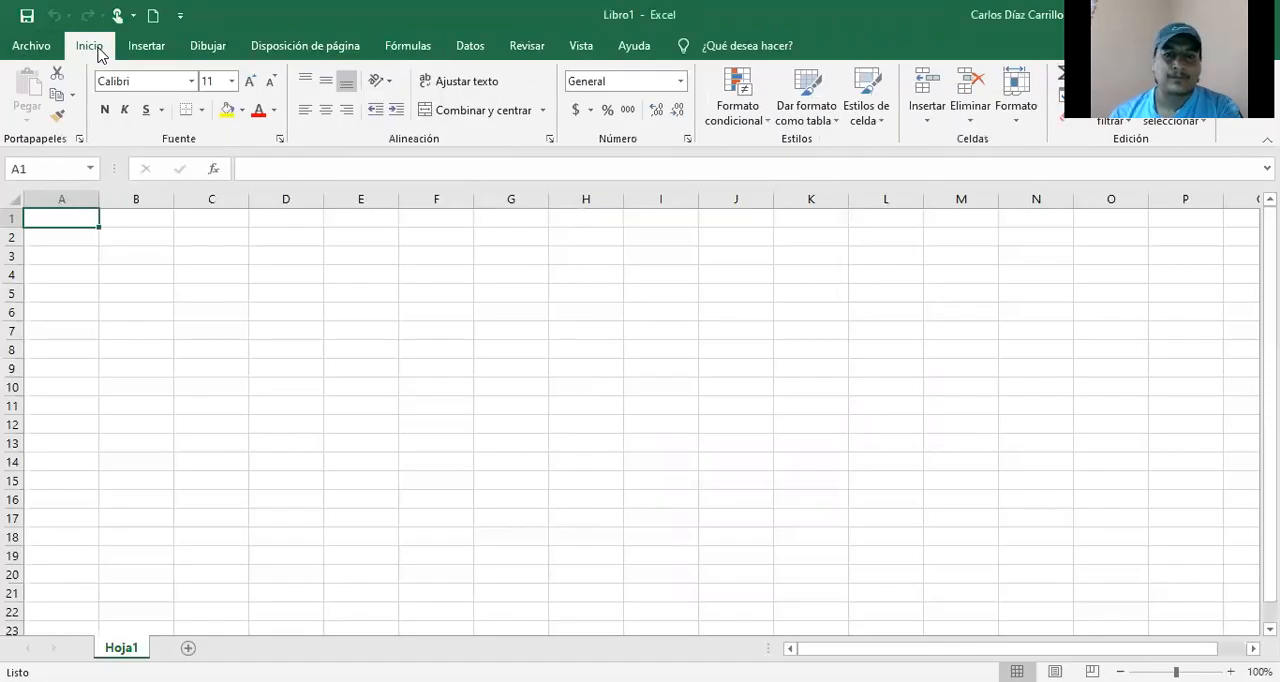
click(478, 50)
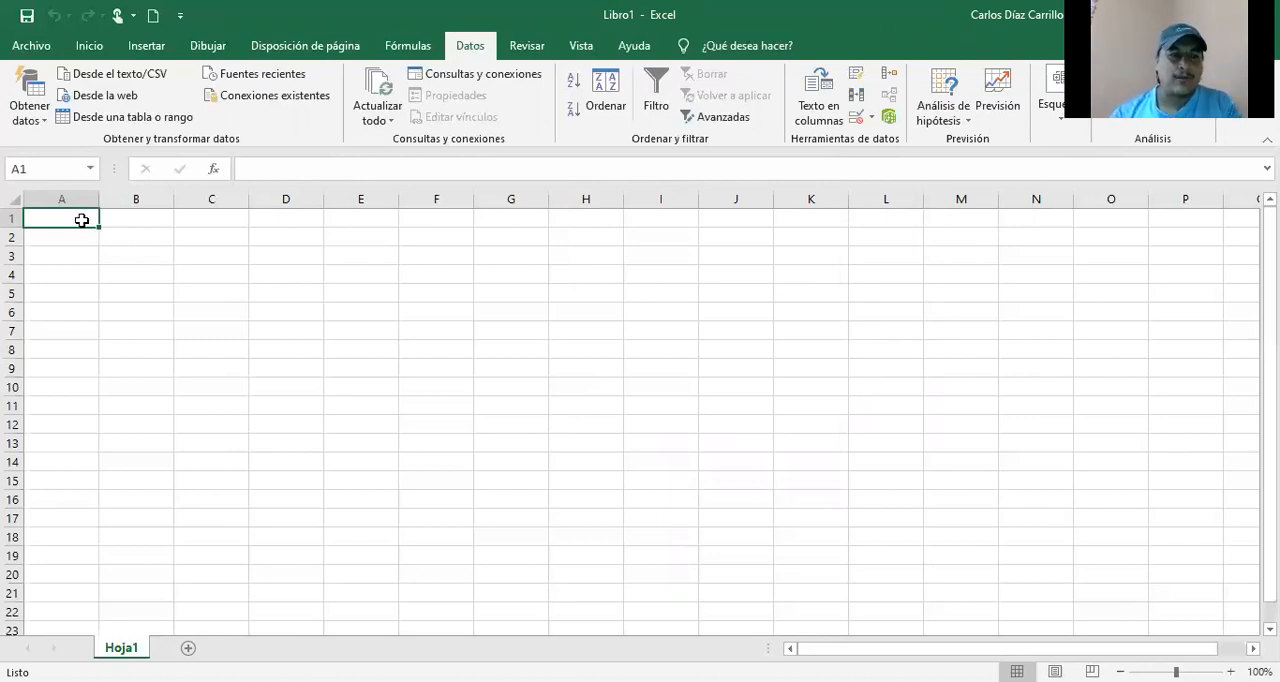
Step: Enter the header Operador in C3 and list the four operators' first names in C4:C7
click(201, 256)
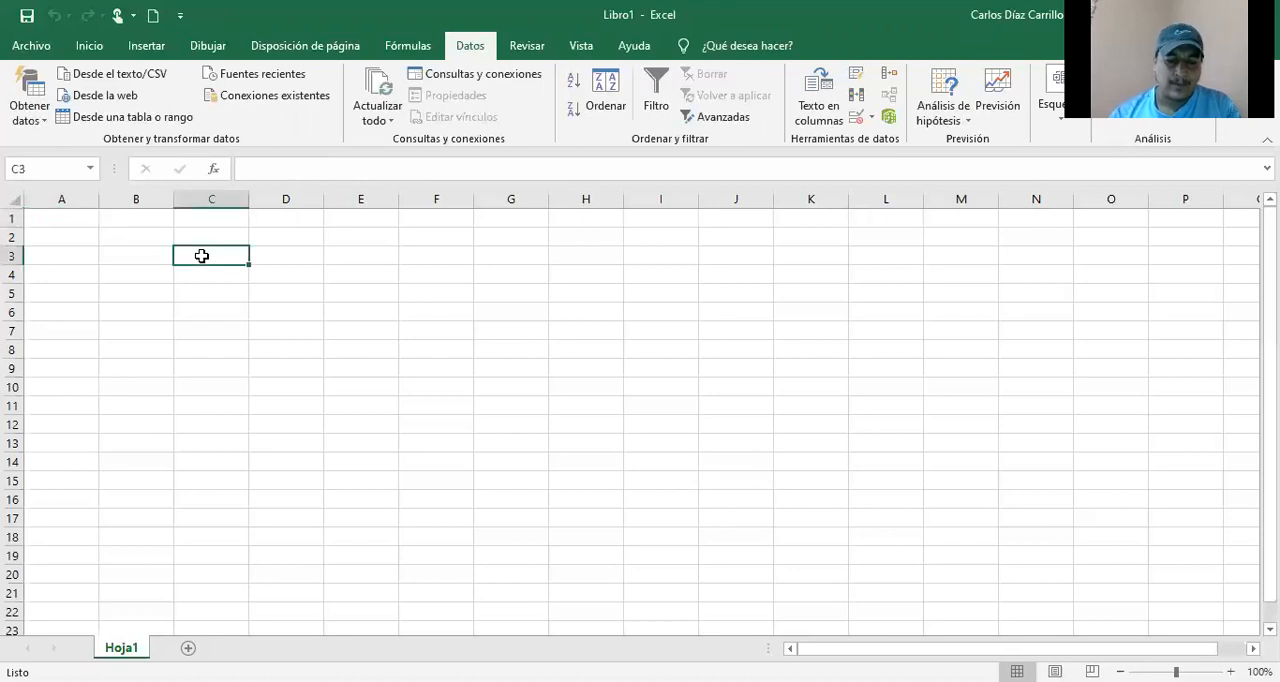
text(Operador)
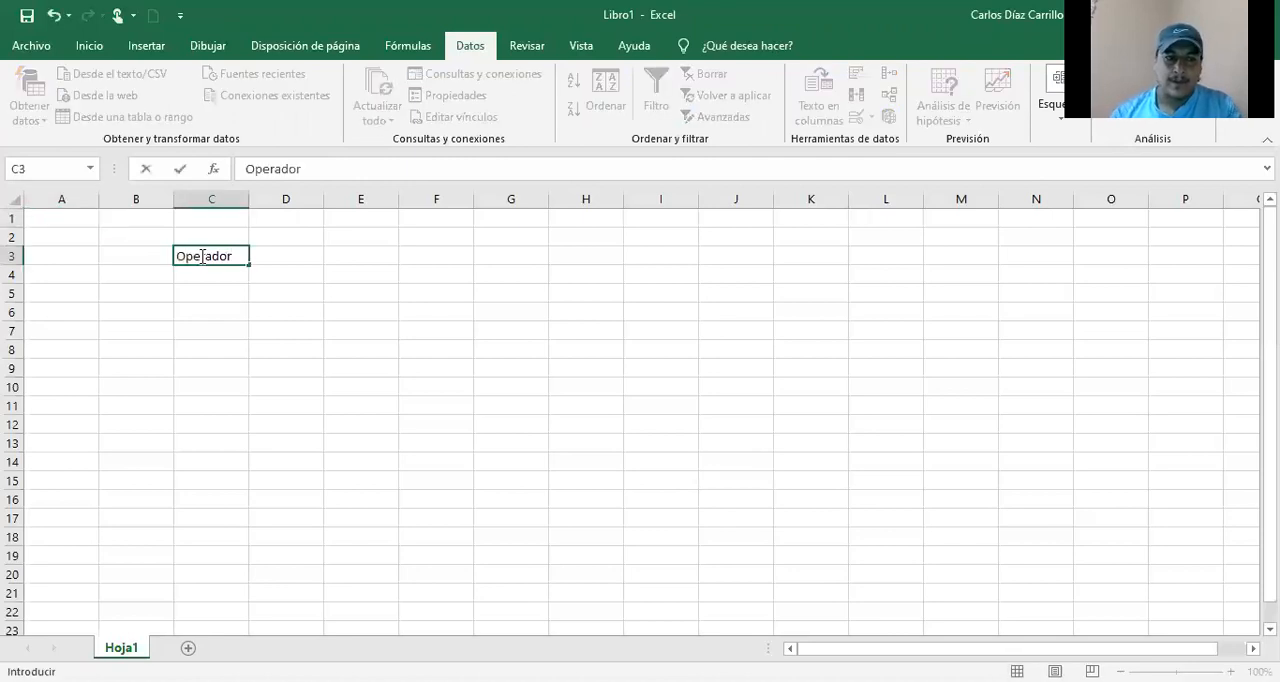
key(Return)
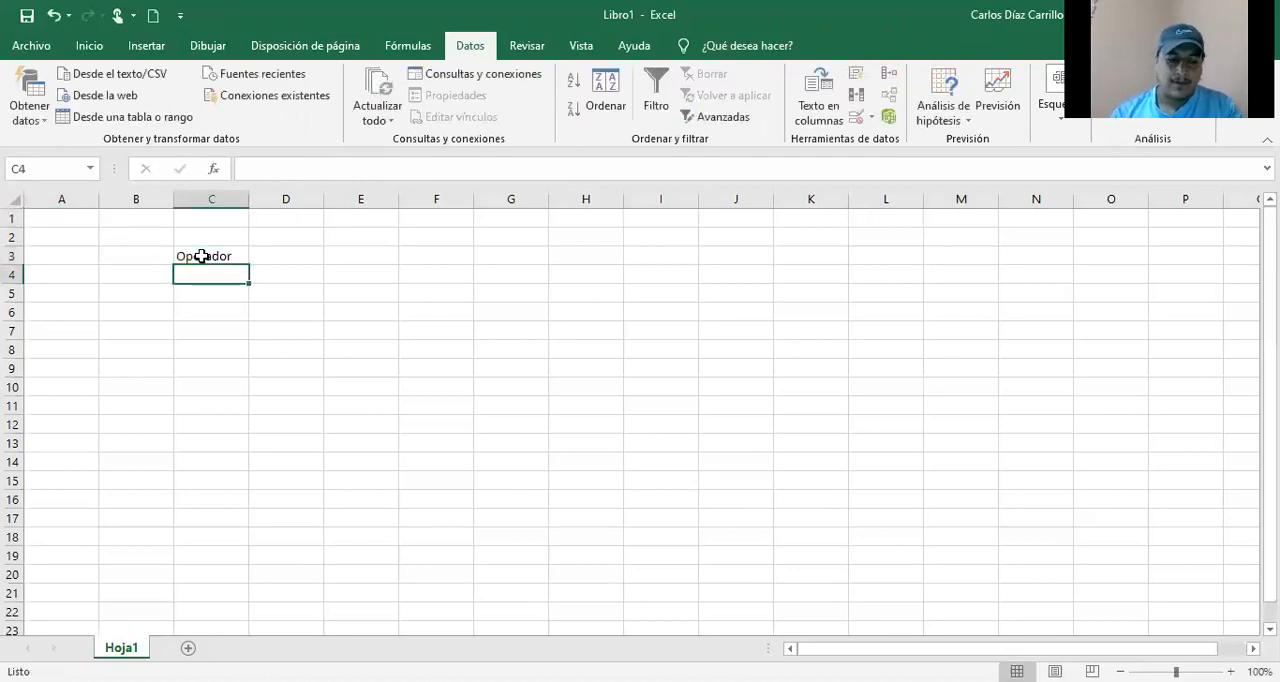
text(Juan)
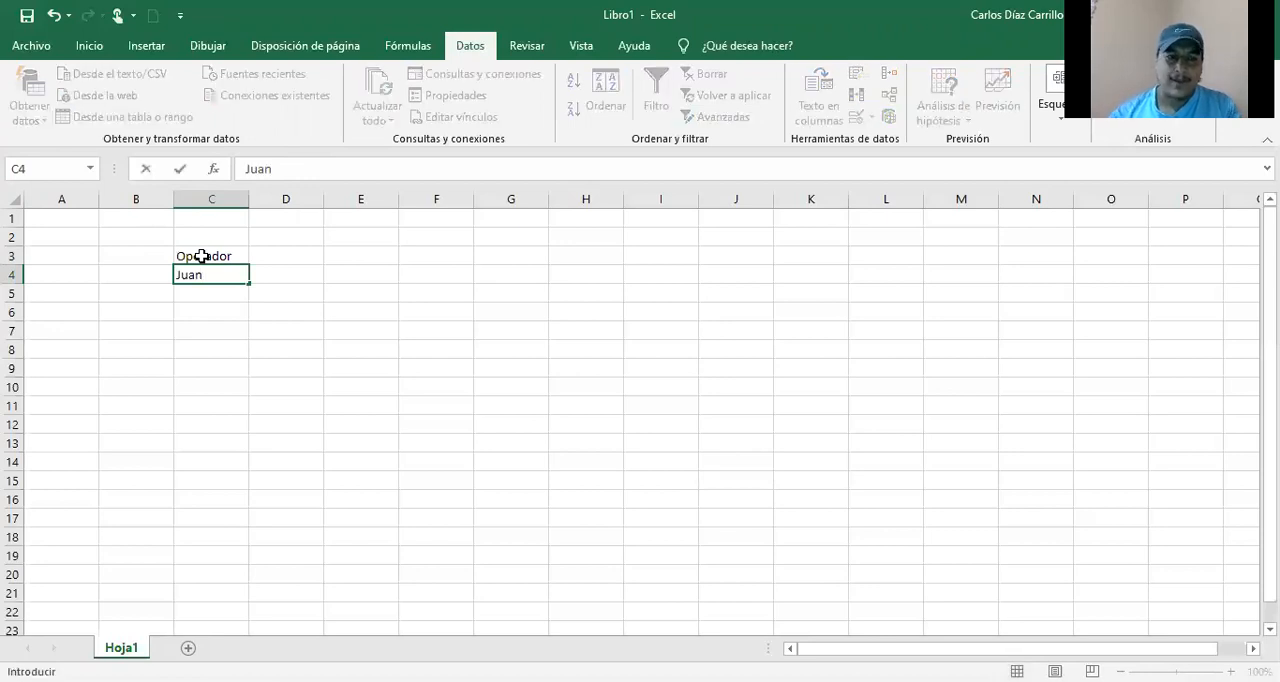
key(Return)
text(Luis)
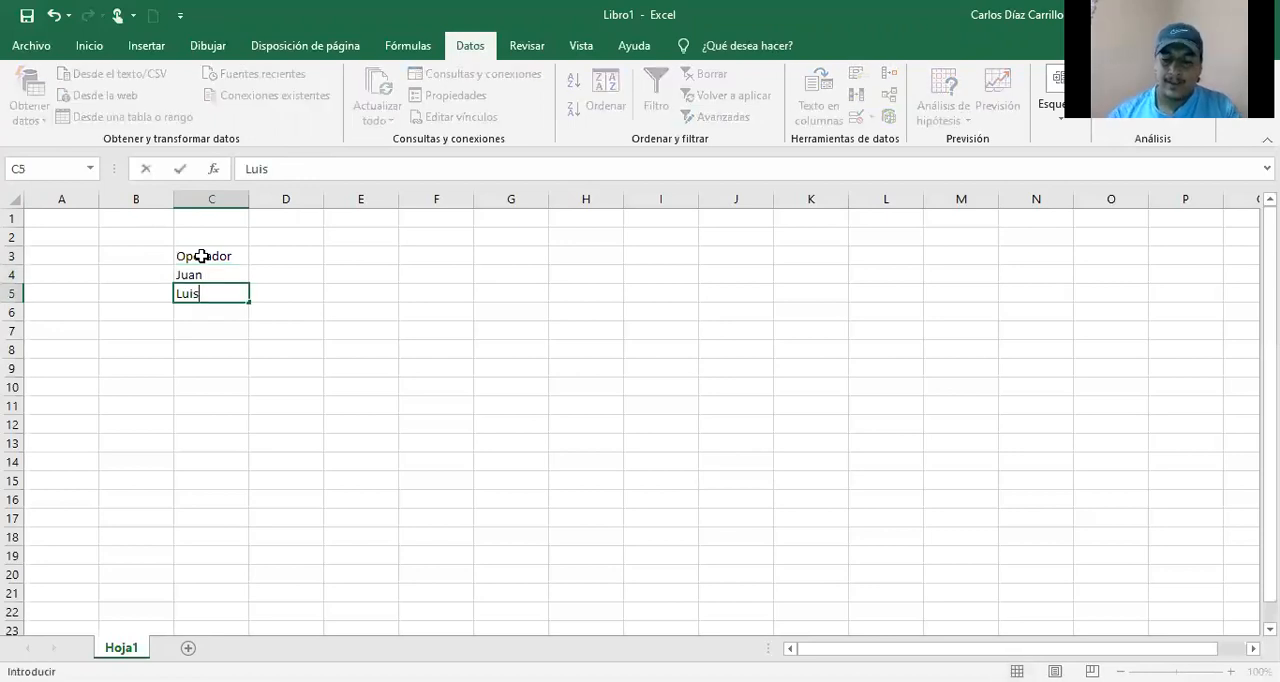
key(Return)
text(Pedro)
key(Return)
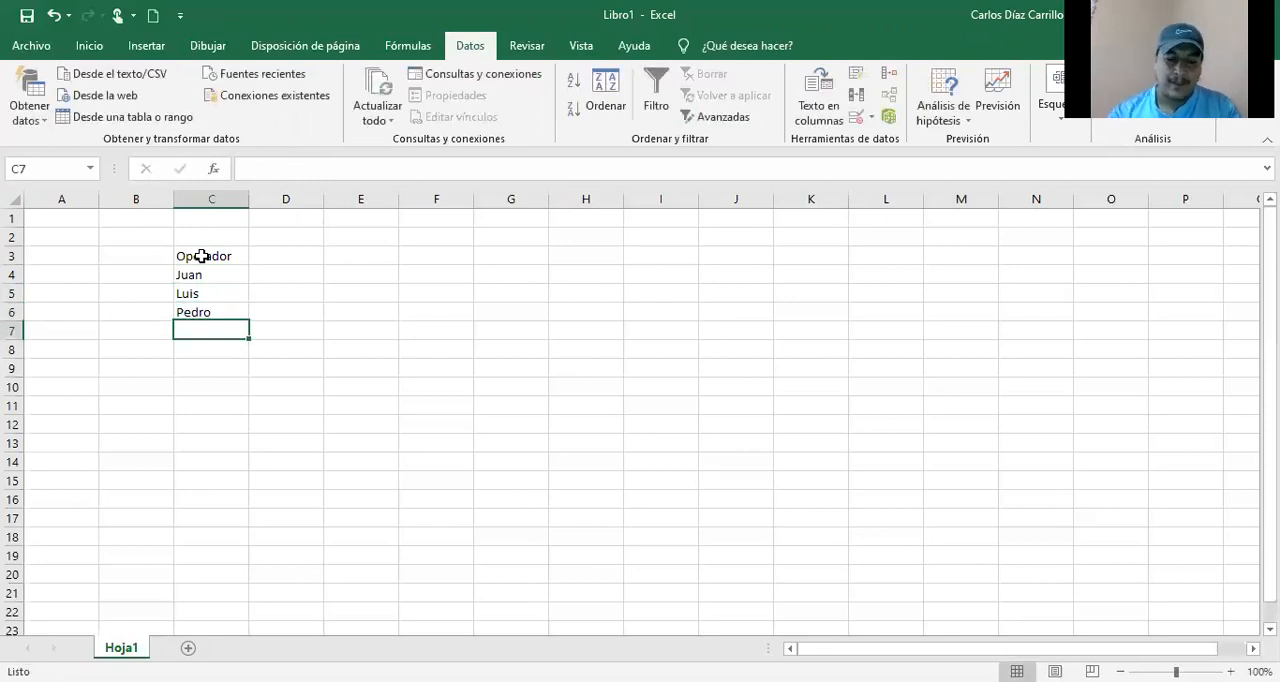
text(Lup)
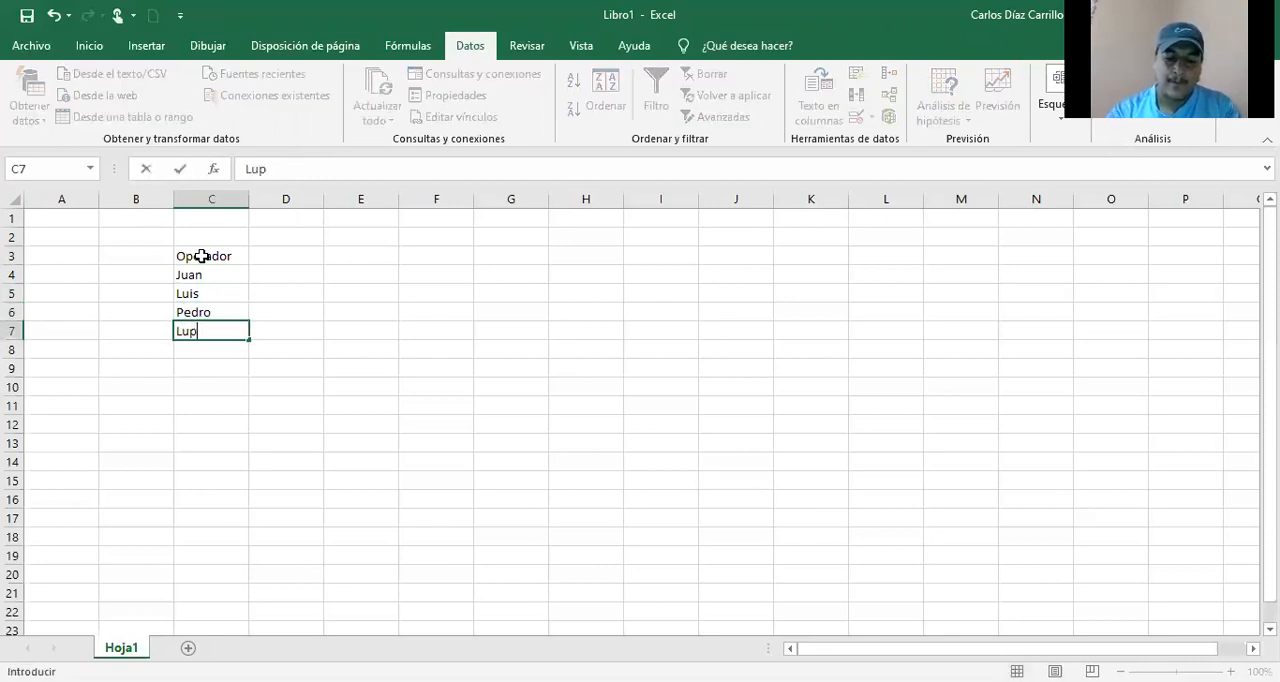
text(ita)
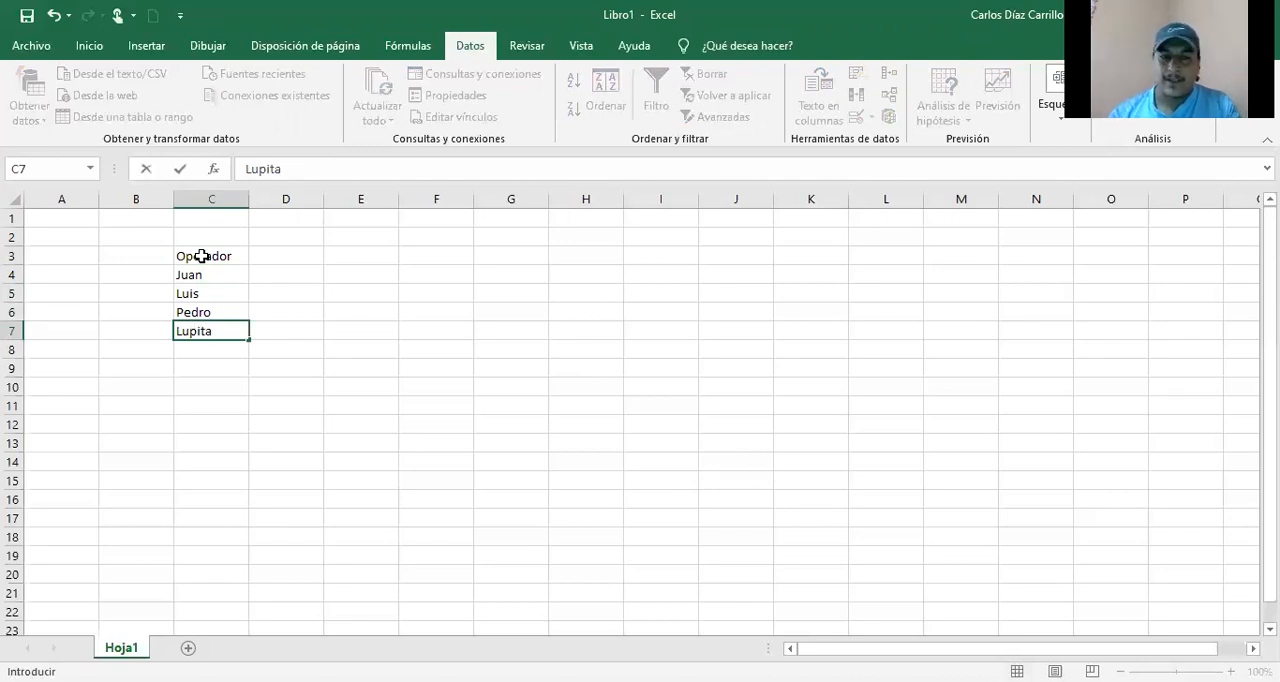
key(Up)
key(Up)
key(Up)
key(Up)
key(Up)
Step: Enter the heading Piezas producidas in D2 and move it down to D3, beside the Operador header
key(Right)
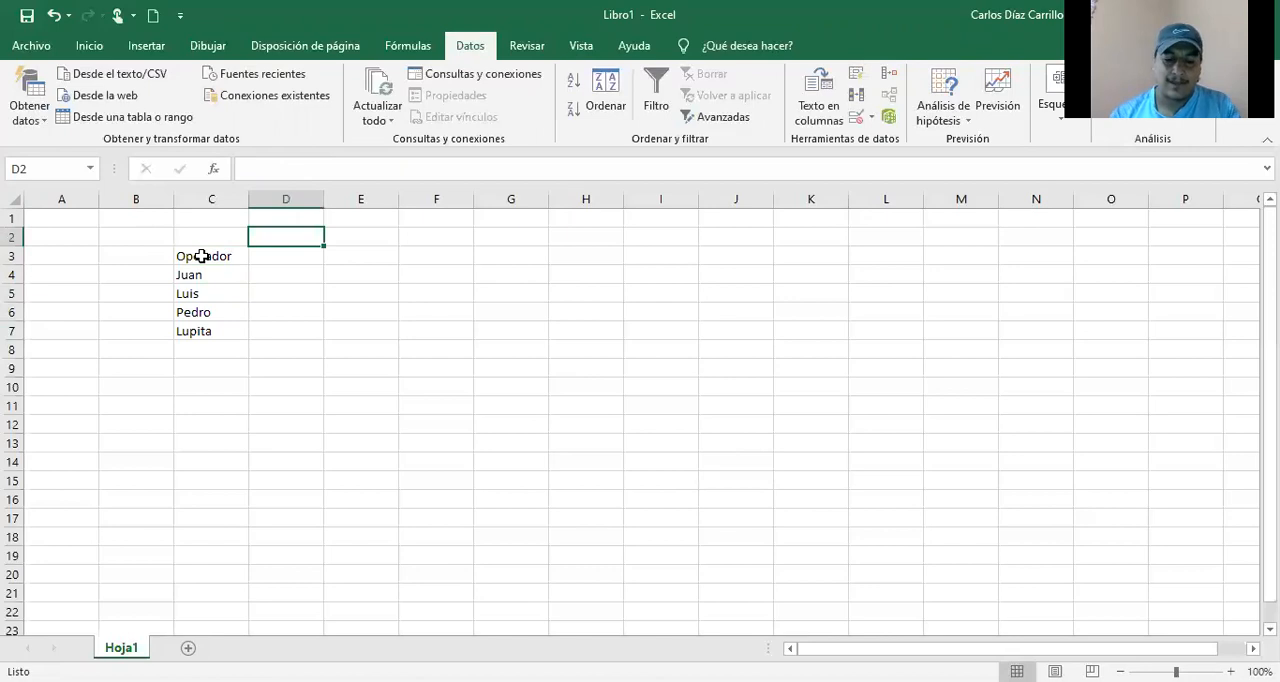
text(Piezas)
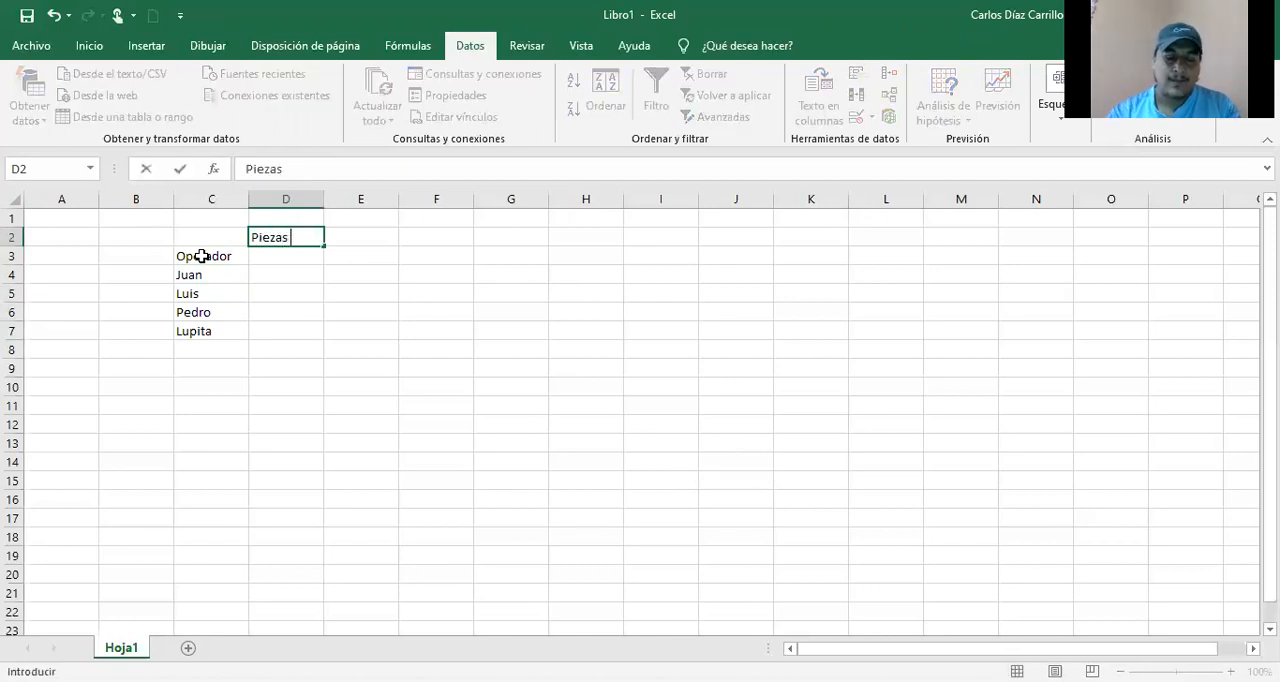
text( produci)
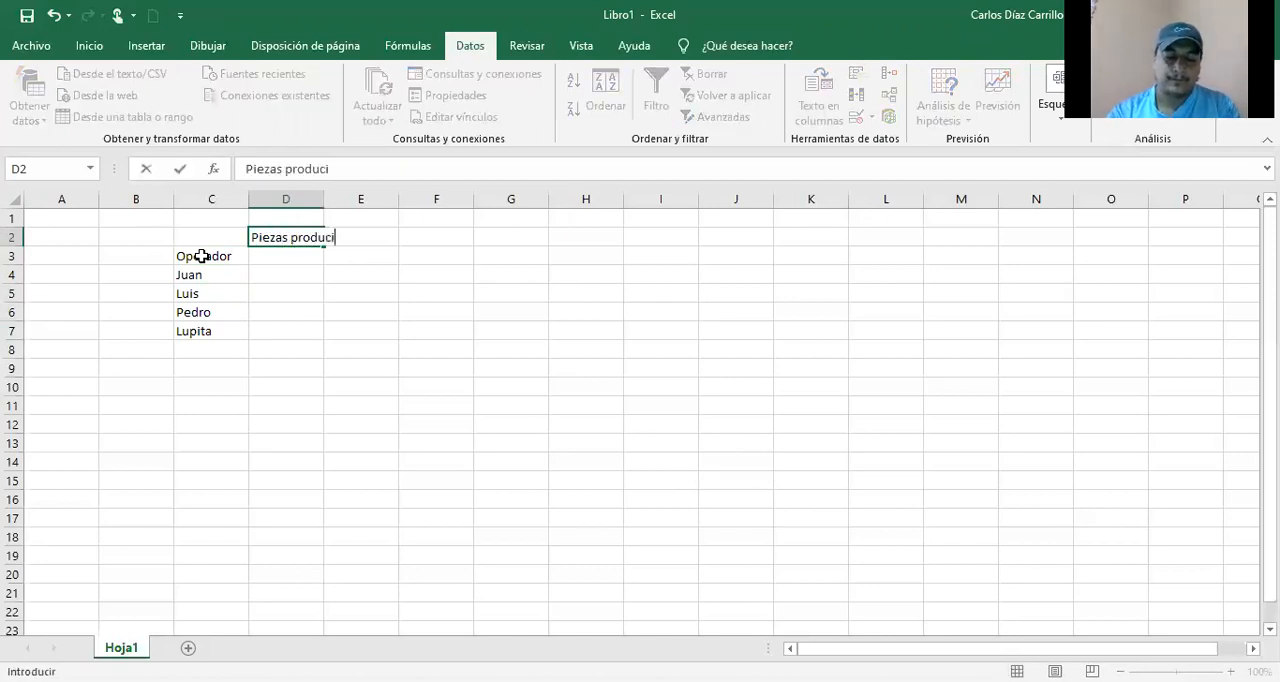
text(das)
key(Return)
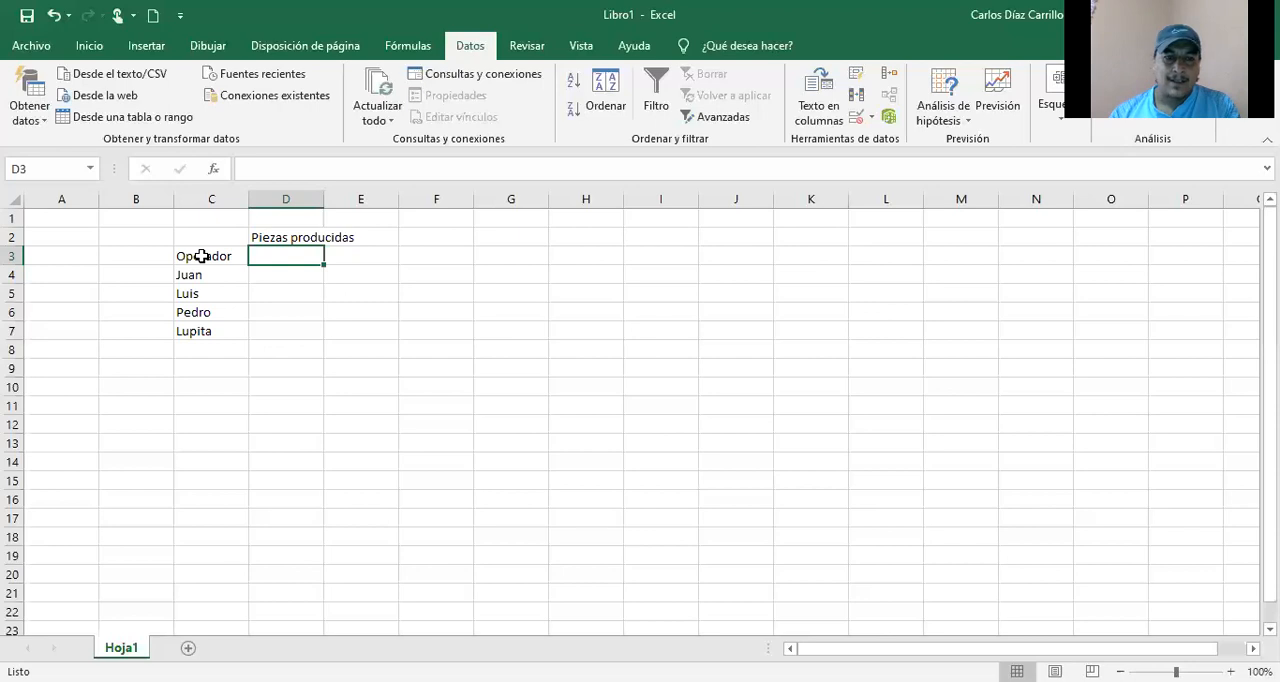
key(Up)
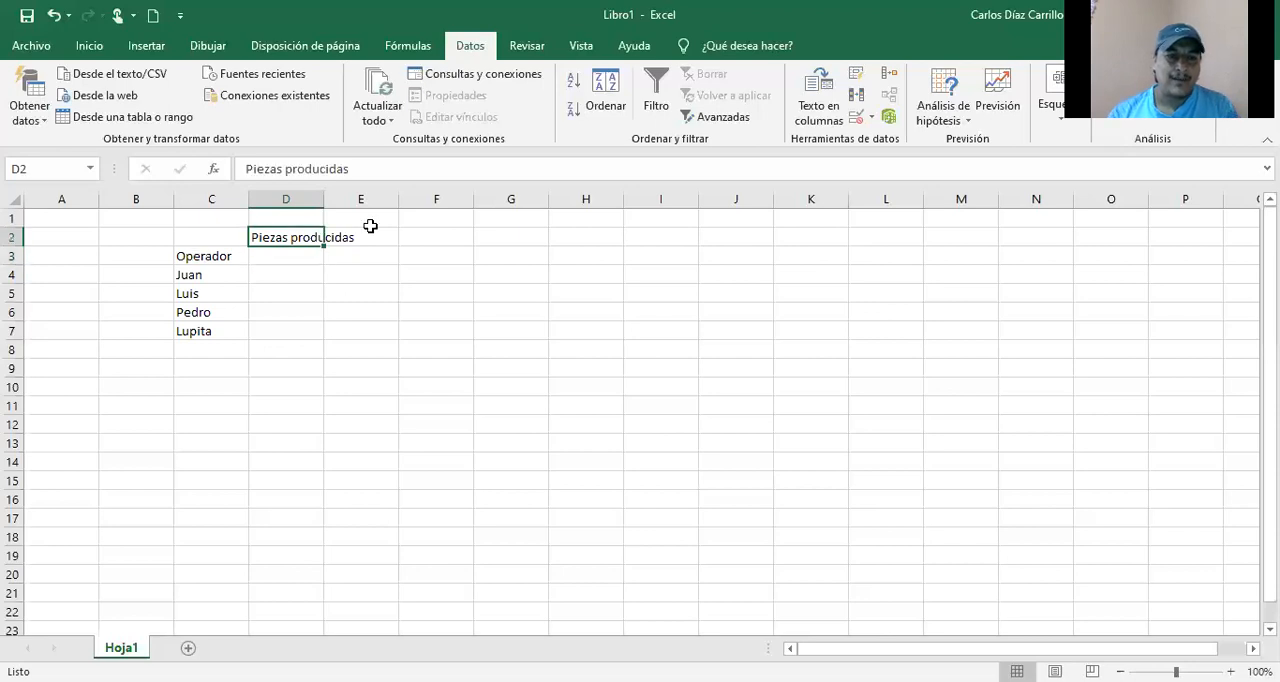
drag(291, 247, 293, 260)
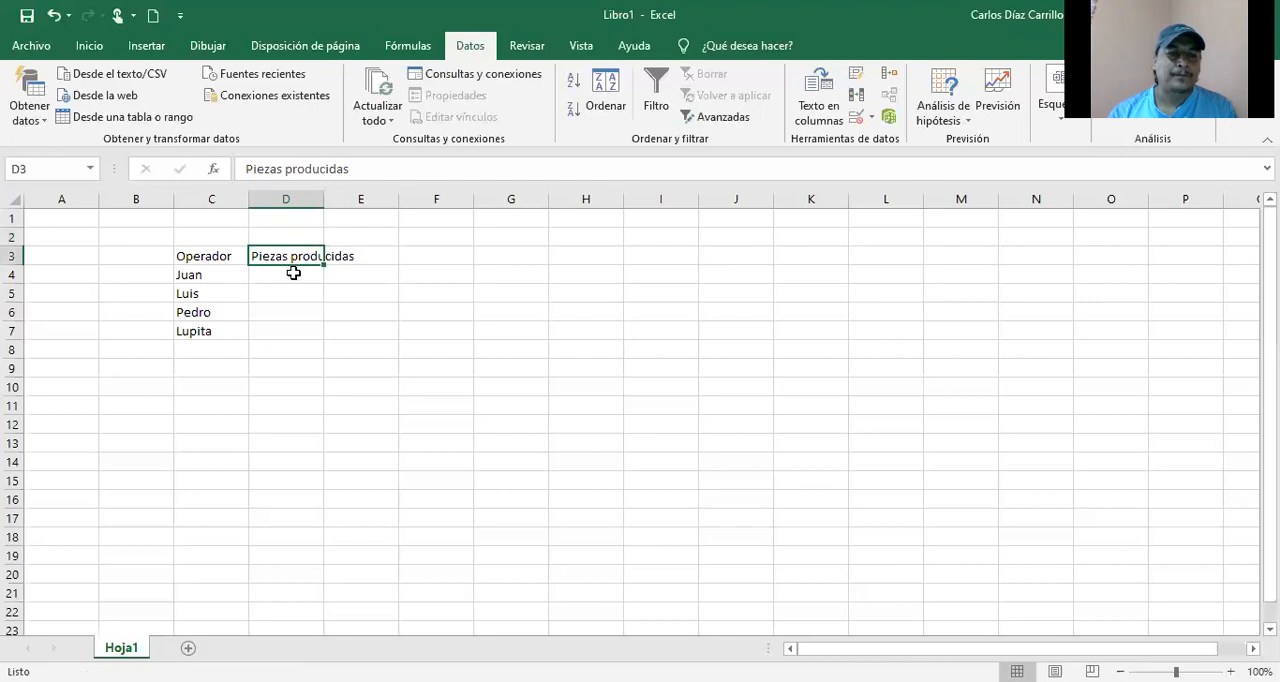
Step: Fill in the first operator's produced pieces in D4:I4 with 23, 45, 26, 28, 33 and 19
click(293, 272)
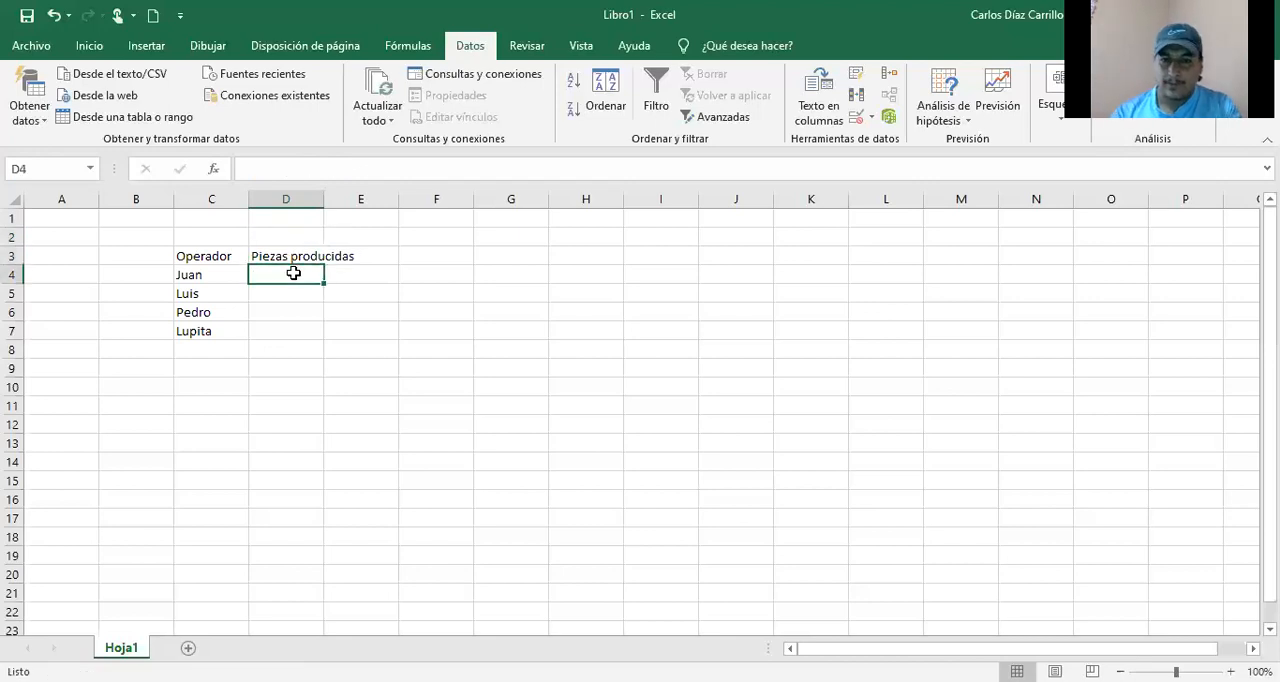
text(23)
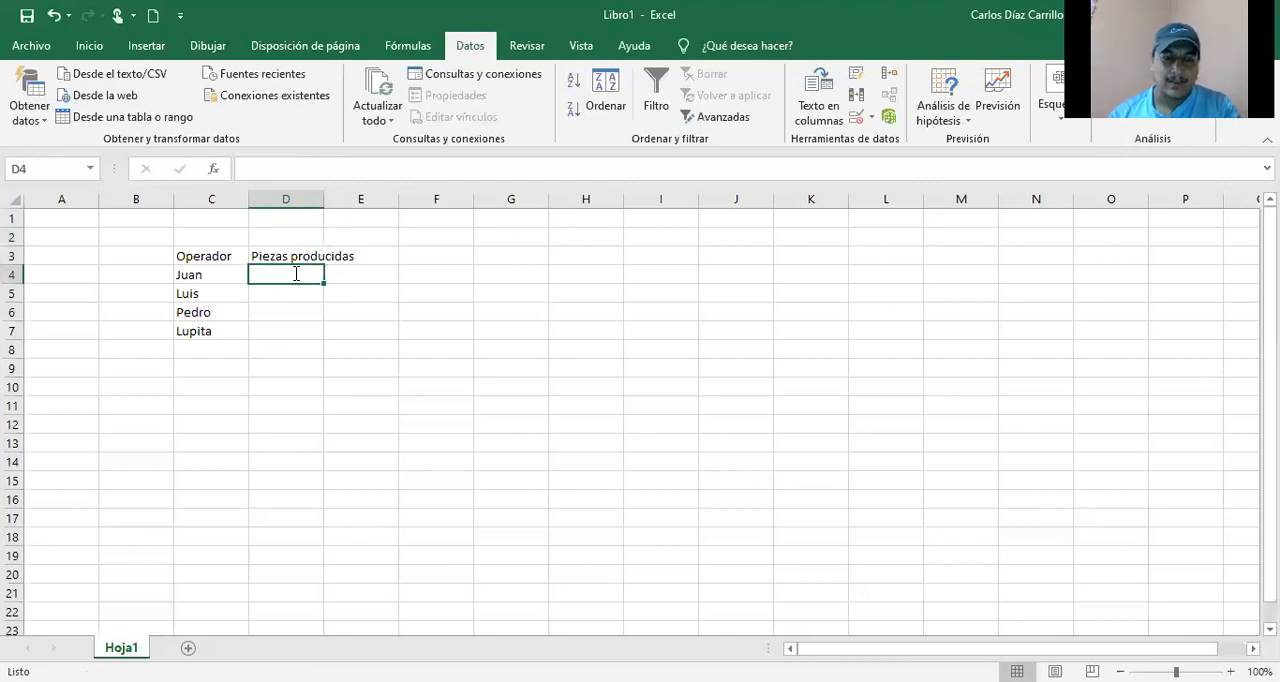
key(Tab)
text(45)
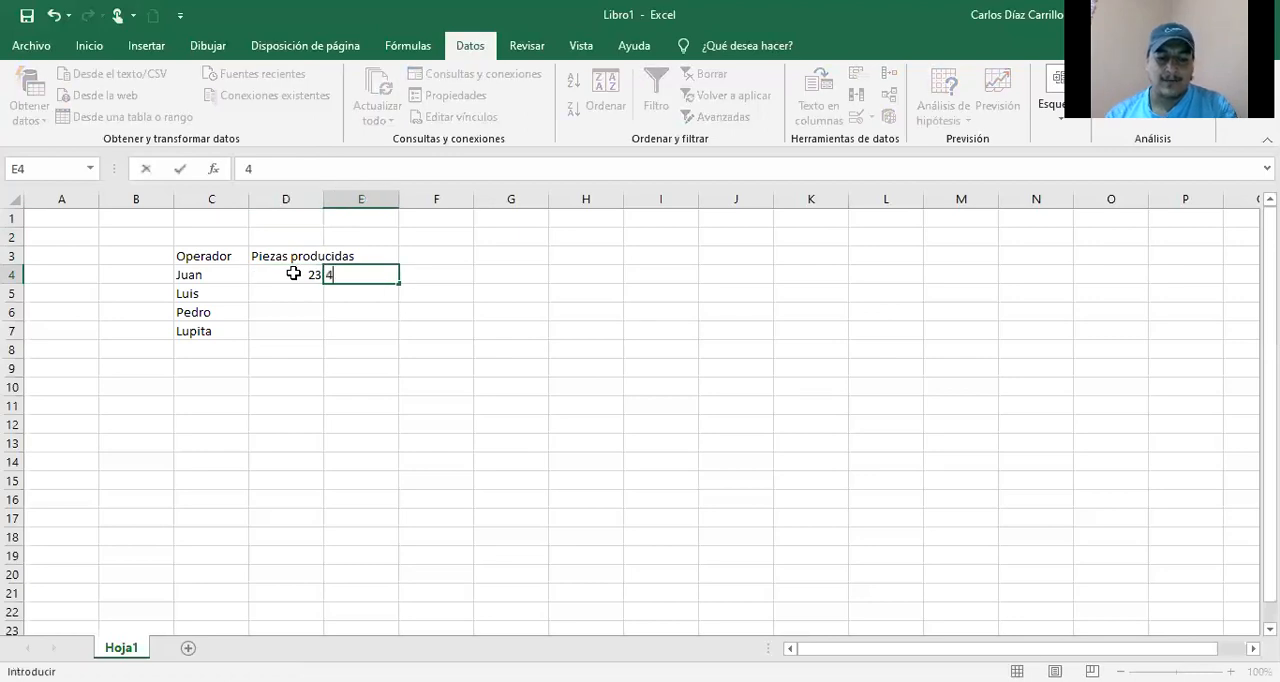
key(Tab)
text(26)
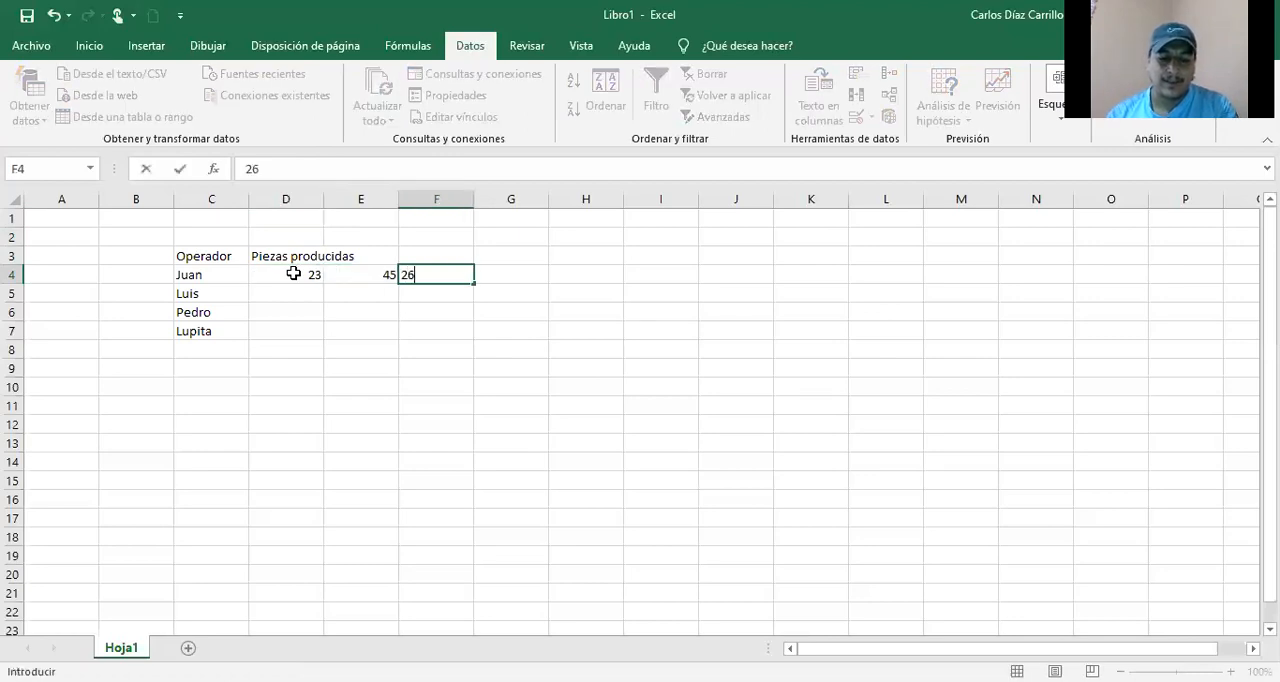
key(Tab)
text(28)
key(Tab)
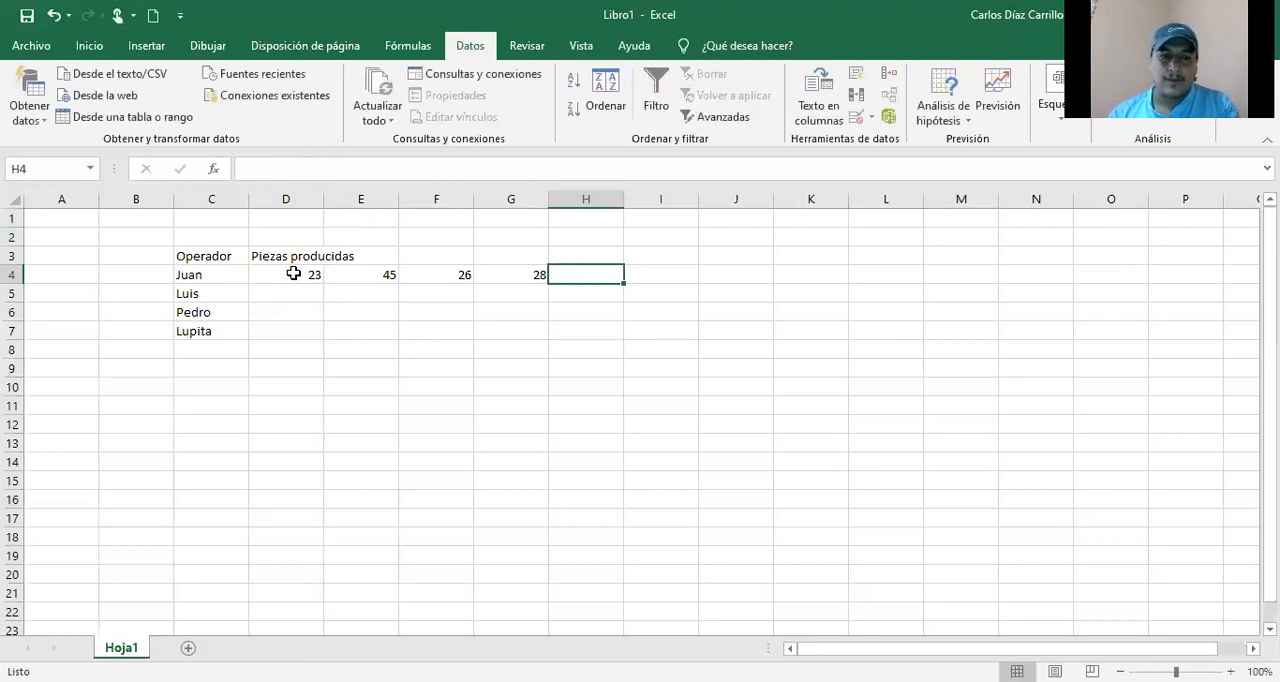
text(33)
key(Tab)
text(19)
key(Return)
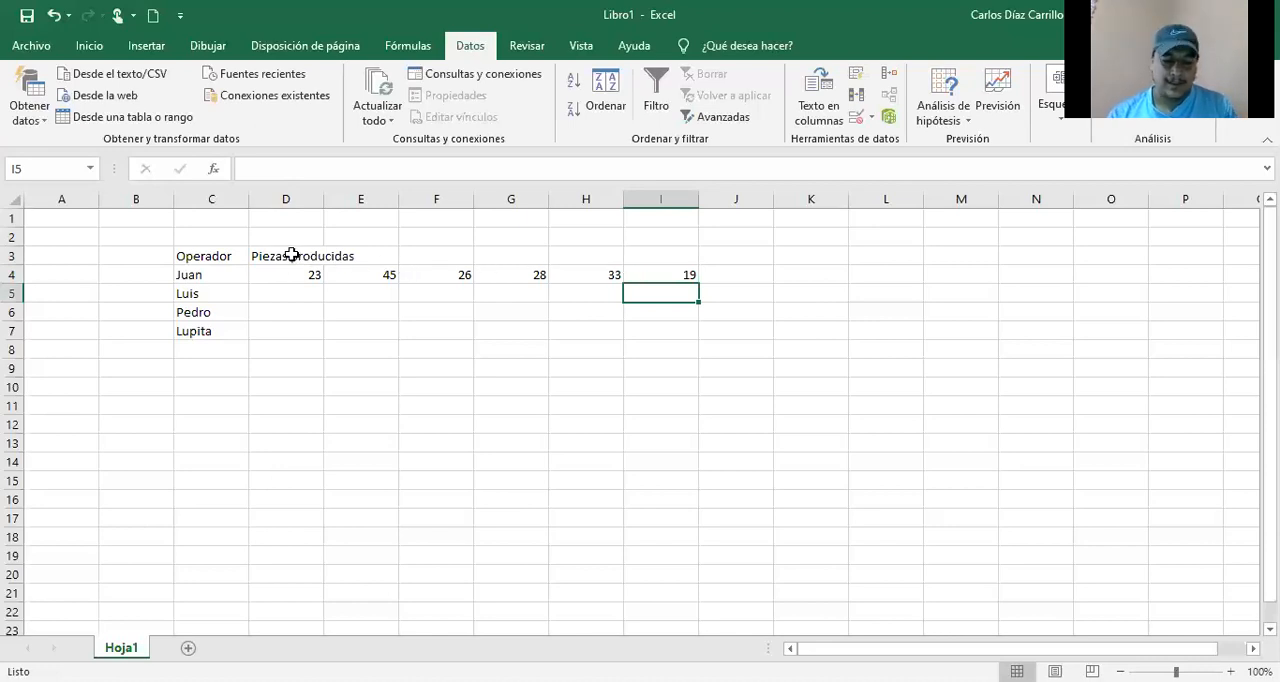
Step: Merge and center the Piezas producidas heading across D3:I3
drag(291, 255, 666, 257)
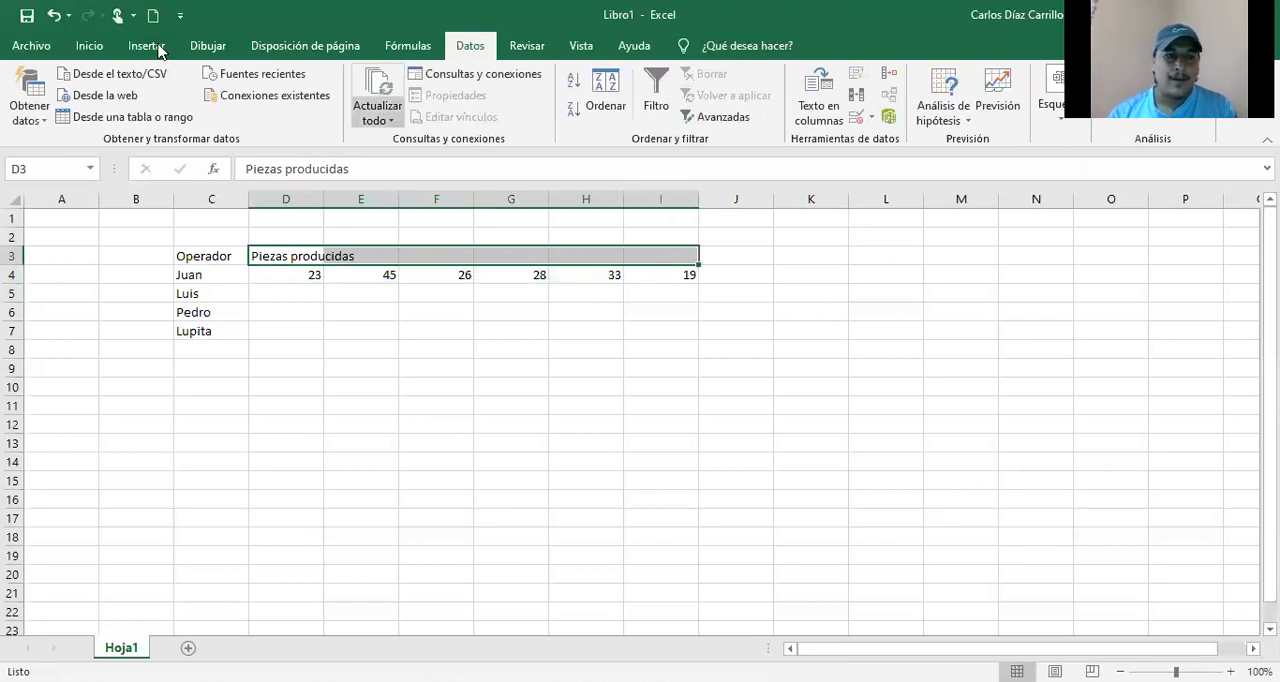
click(92, 47)
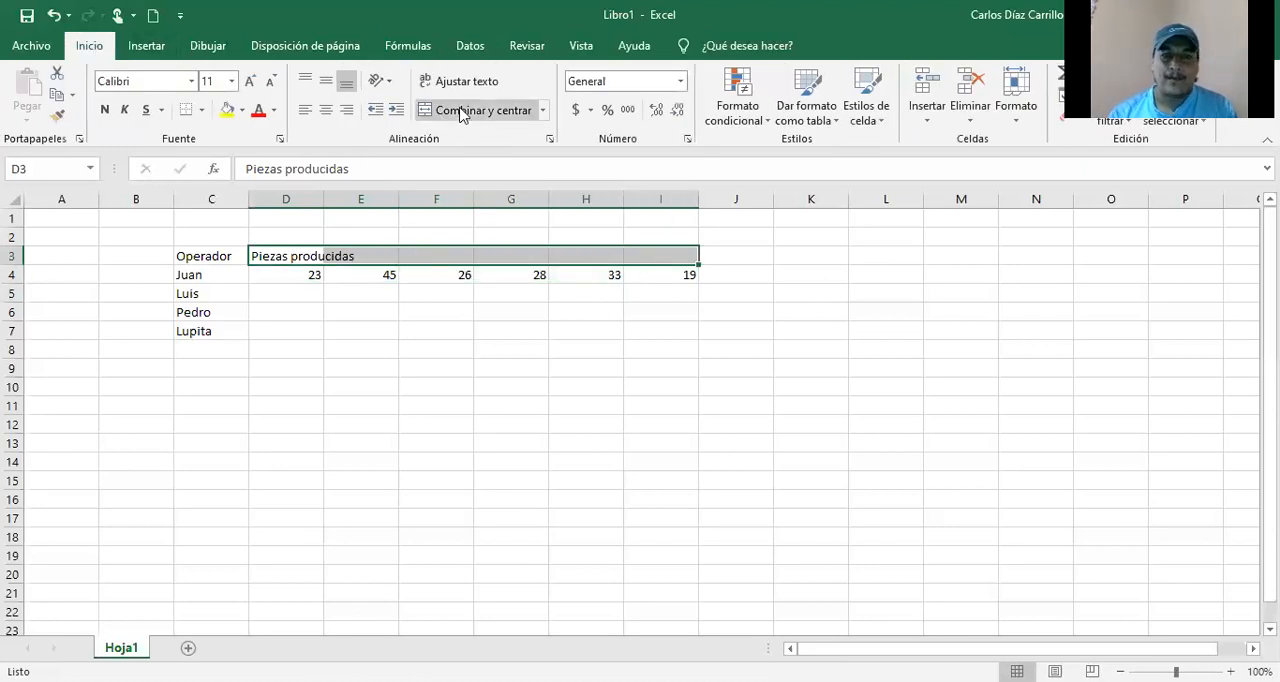
click(458, 108)
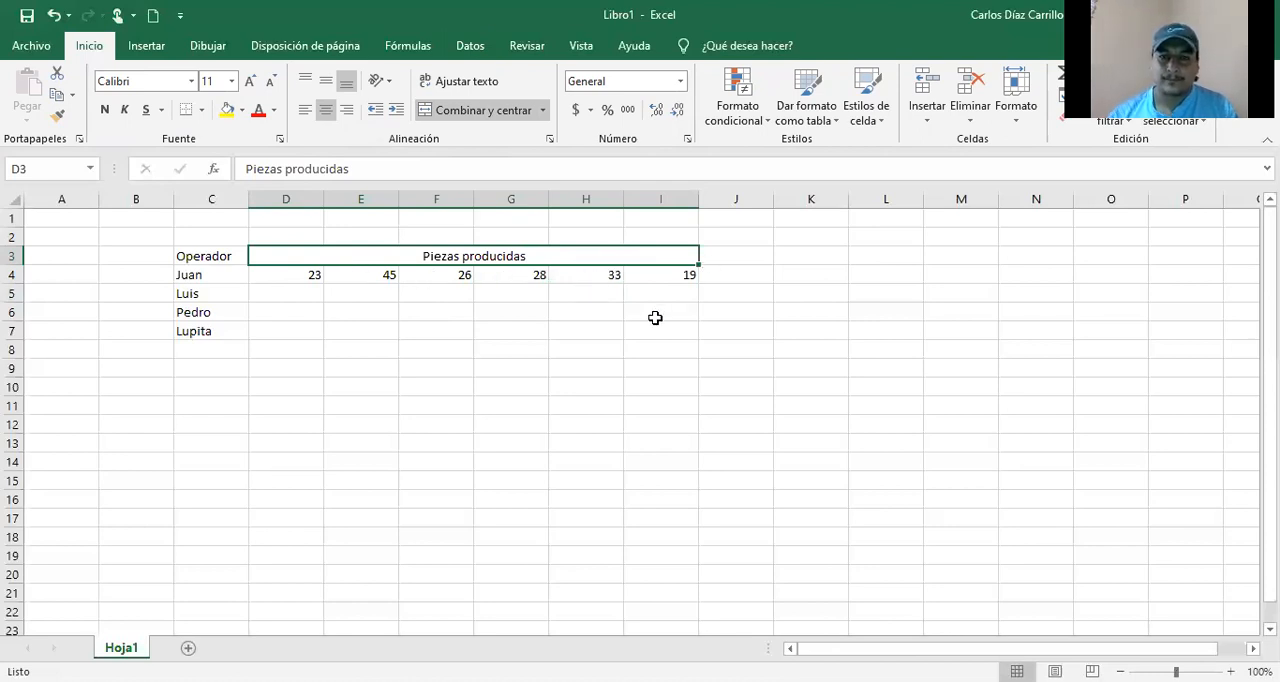
Step: Fill in the second operator's produced pieces in D5:I5 with 45, 63, 48, 48, 57 and 45
click(305, 297)
text(45)
key(Tab)
text(6)
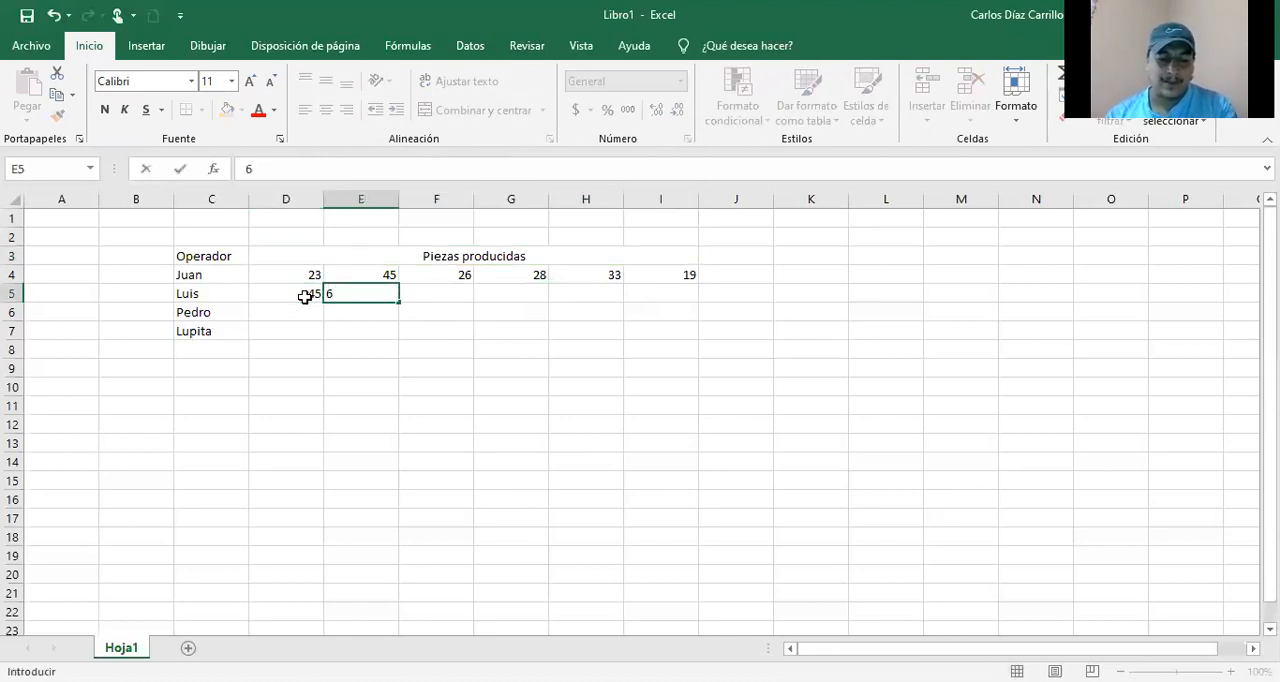
text(3)
key(Tab)
text(48)
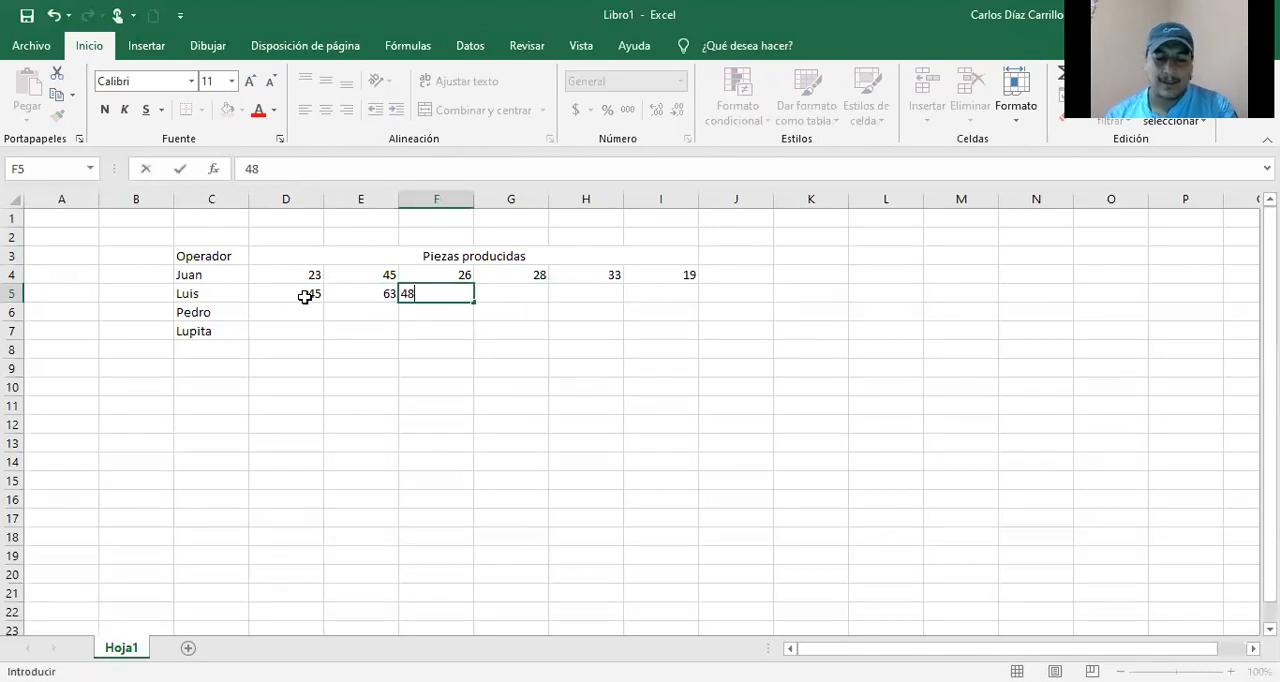
key(Tab)
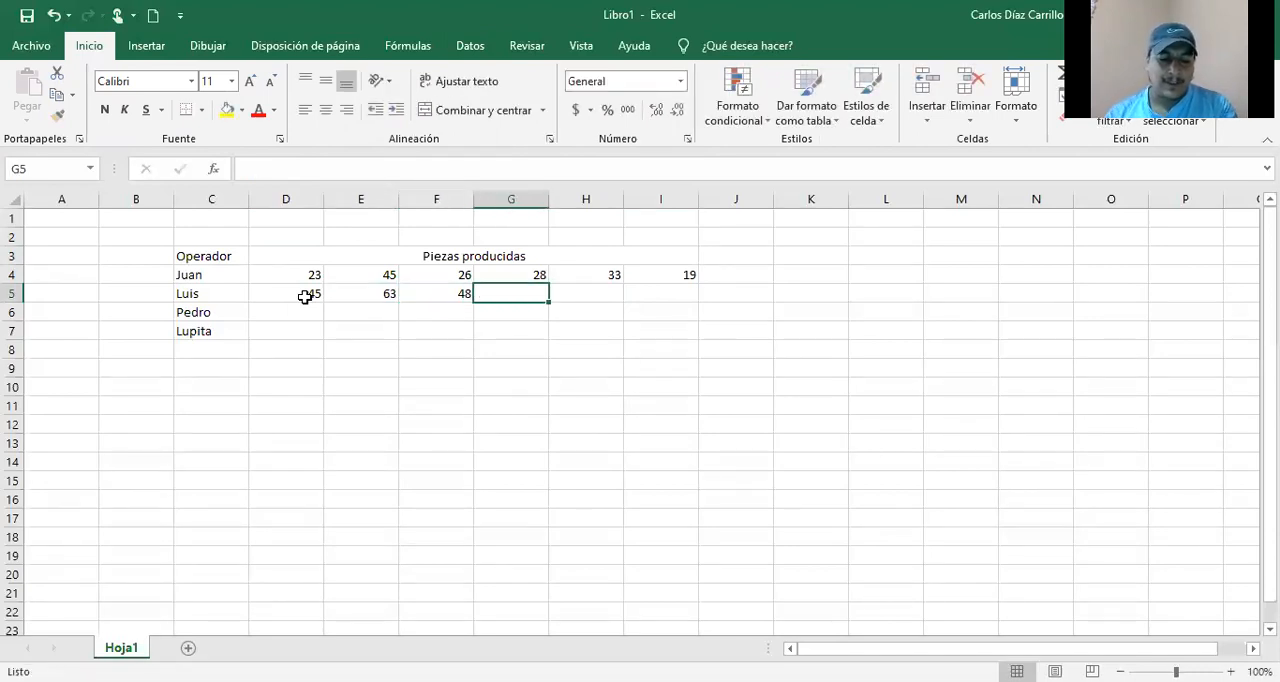
text(48)
key(Tab)
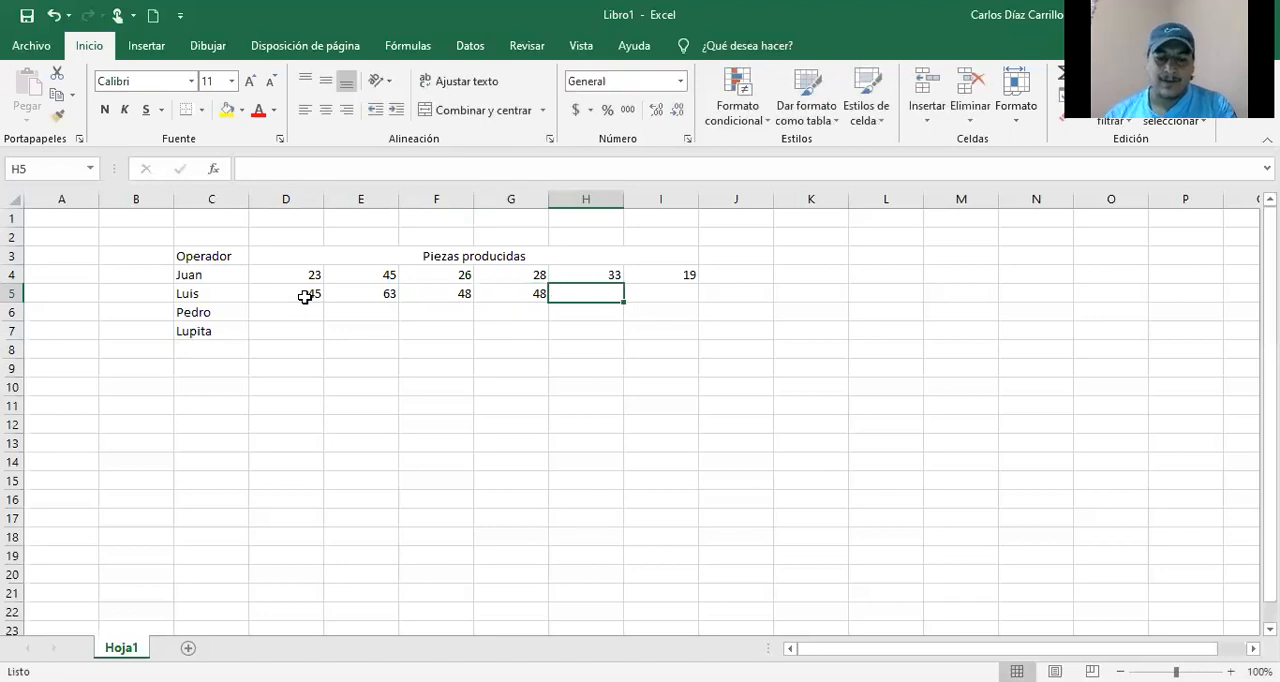
text(57)
key(Tab)
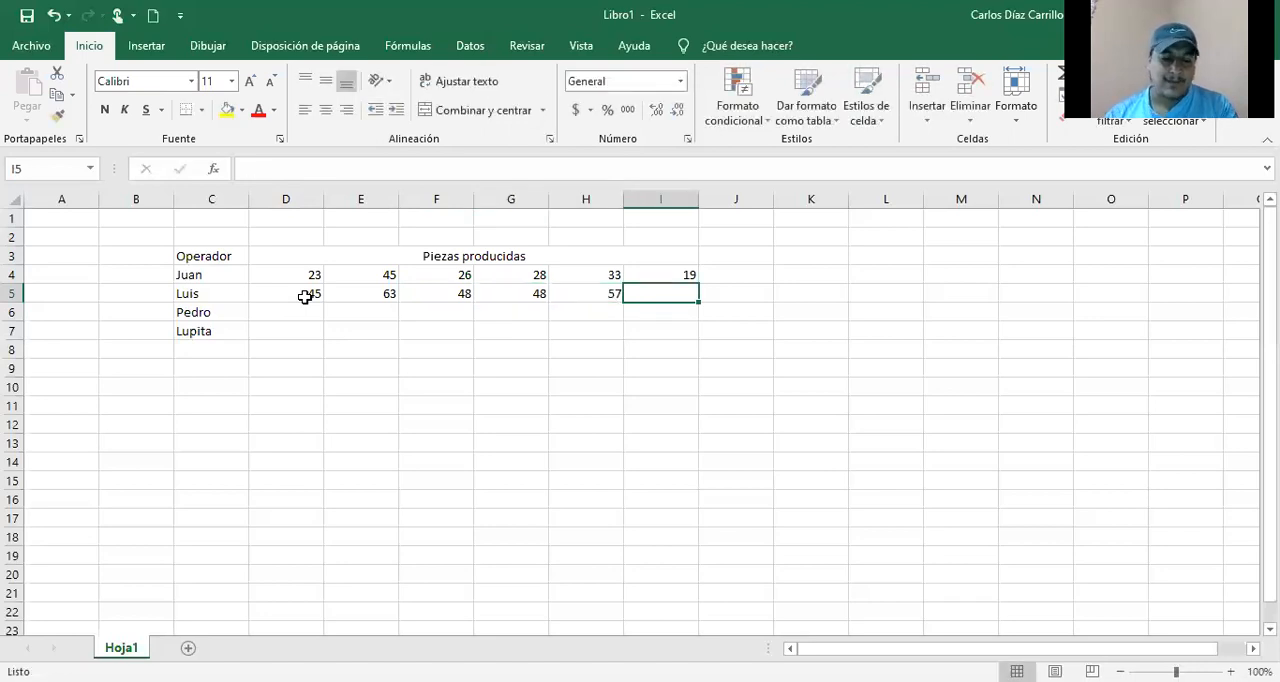
text(45)
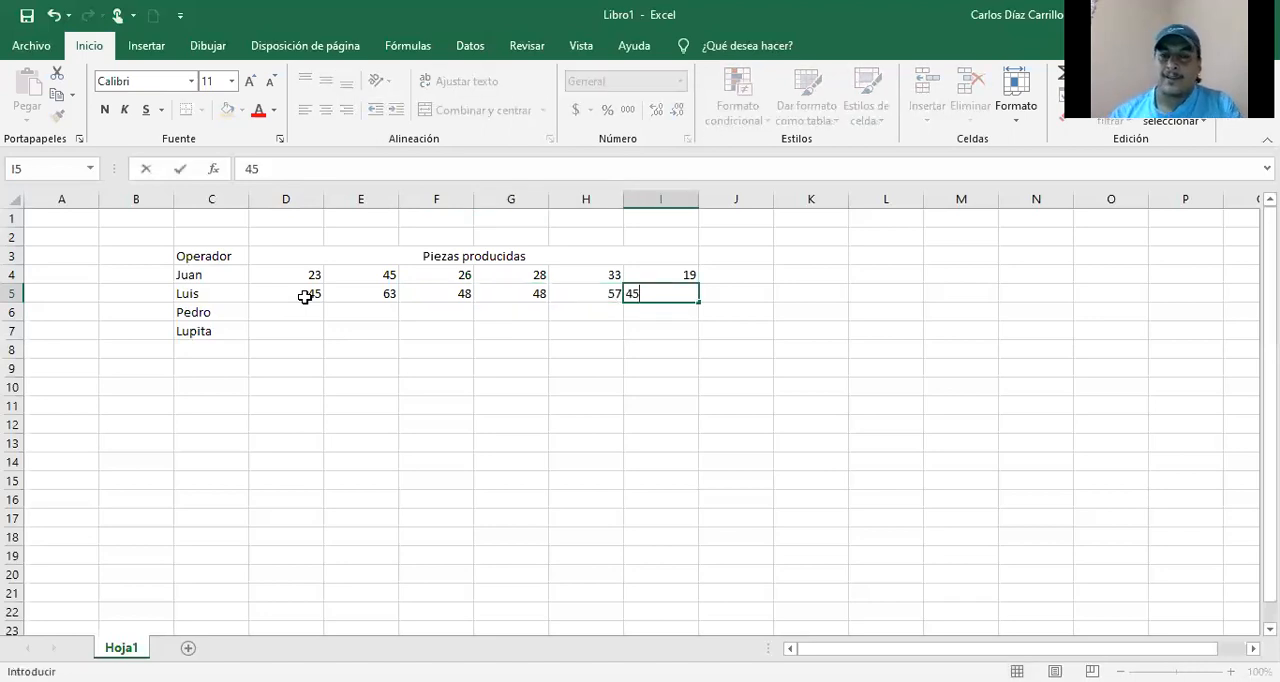
key(Down)
Step: Fill in the third operator's produced pieces in D6:I6 with 17, 26, 19, 30, 45 and 23
key(Left)
key(Left)
key(Left)
key(Left)
key(Left)
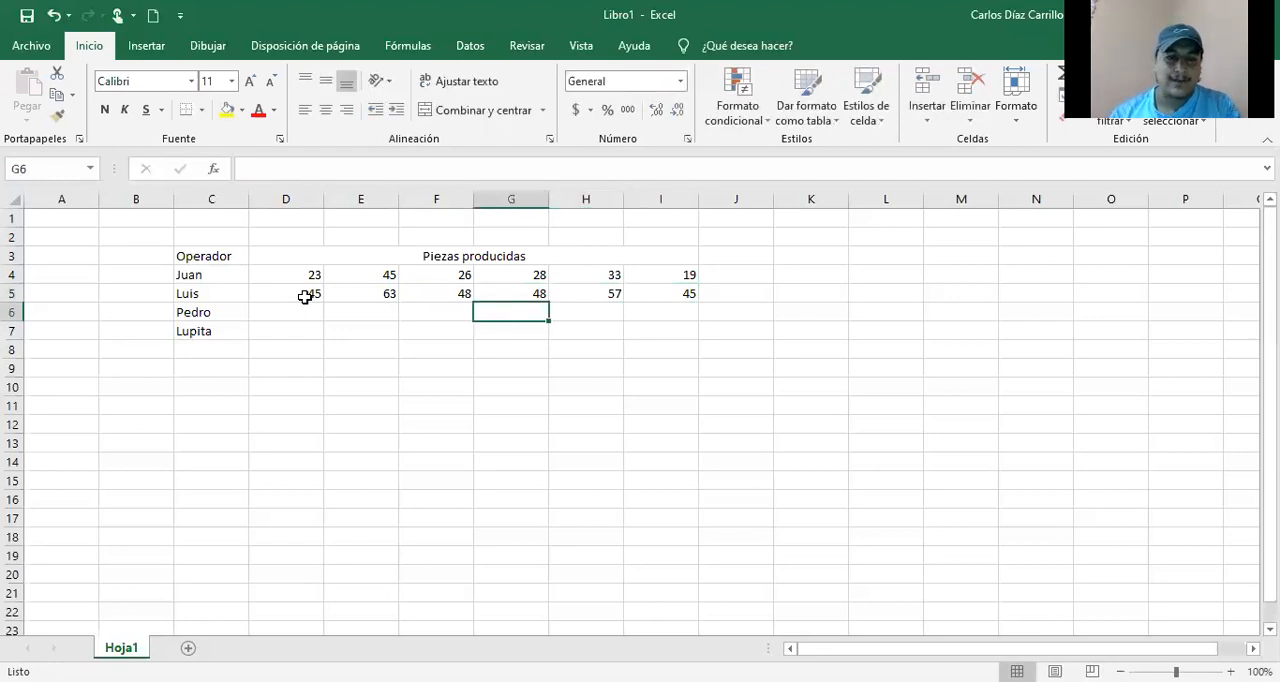
text(17)
key(Right)
text(26)
key(Right)
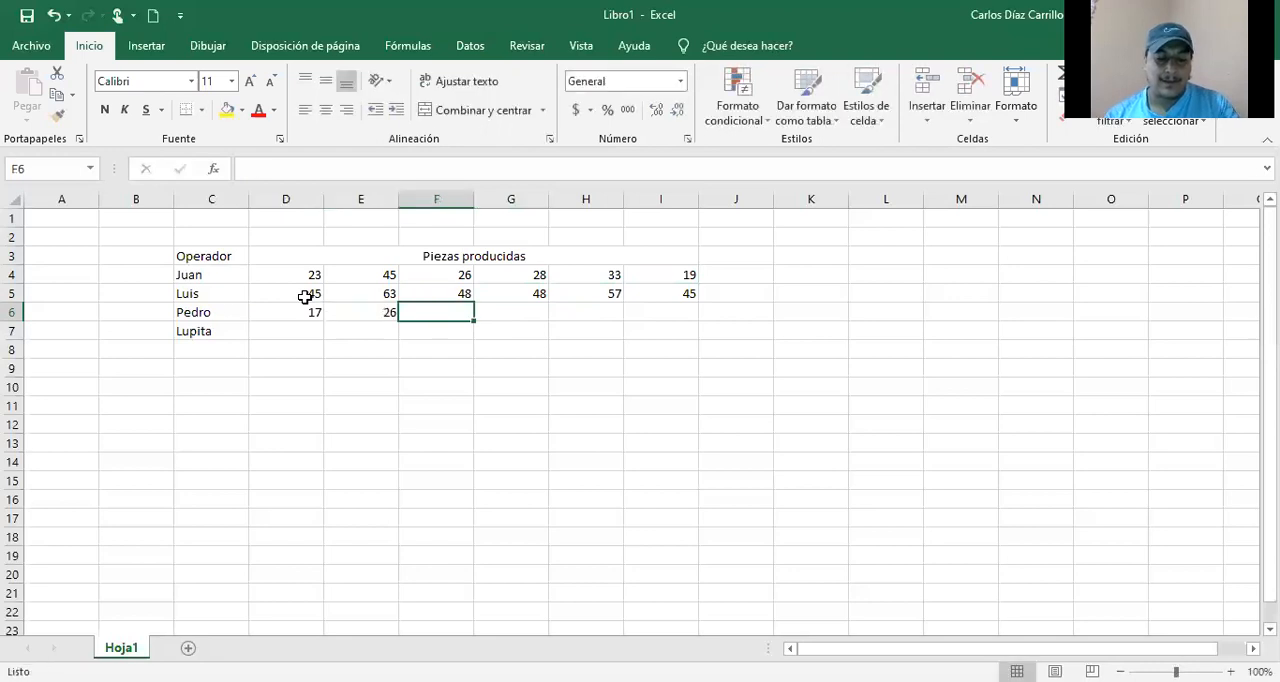
text(19)
key(Right)
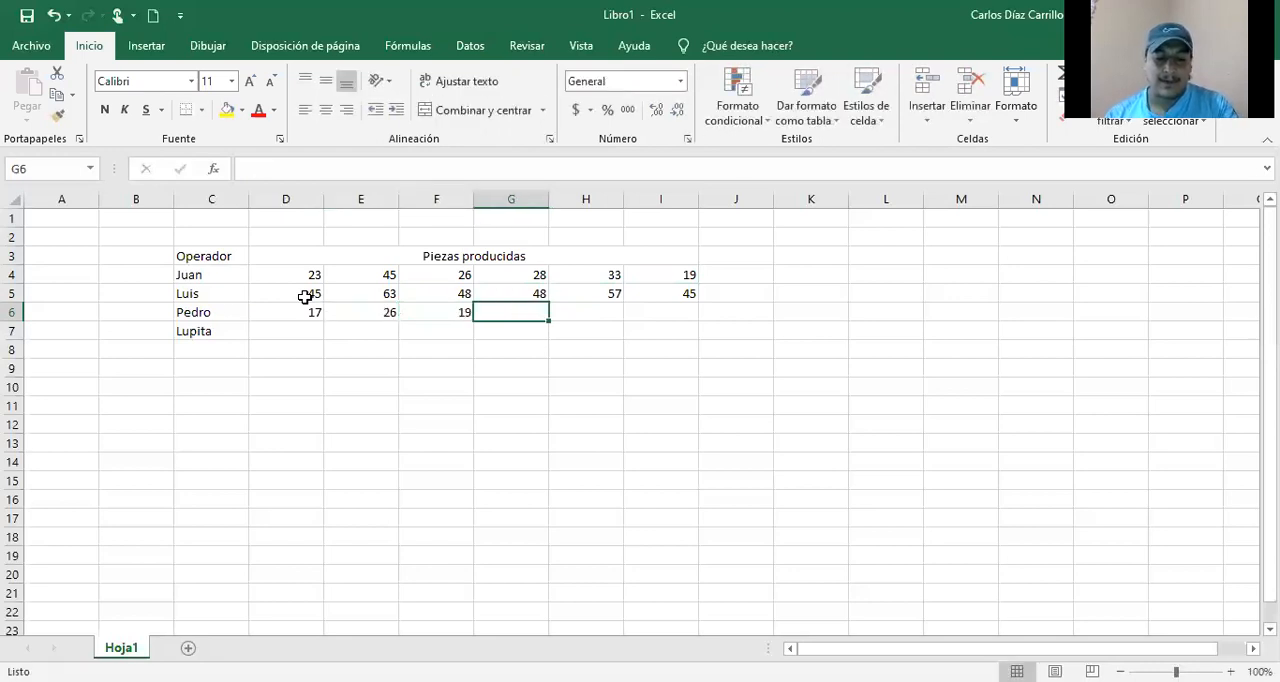
text(30)
key(Right)
text(45)
key(Right)
text(23)
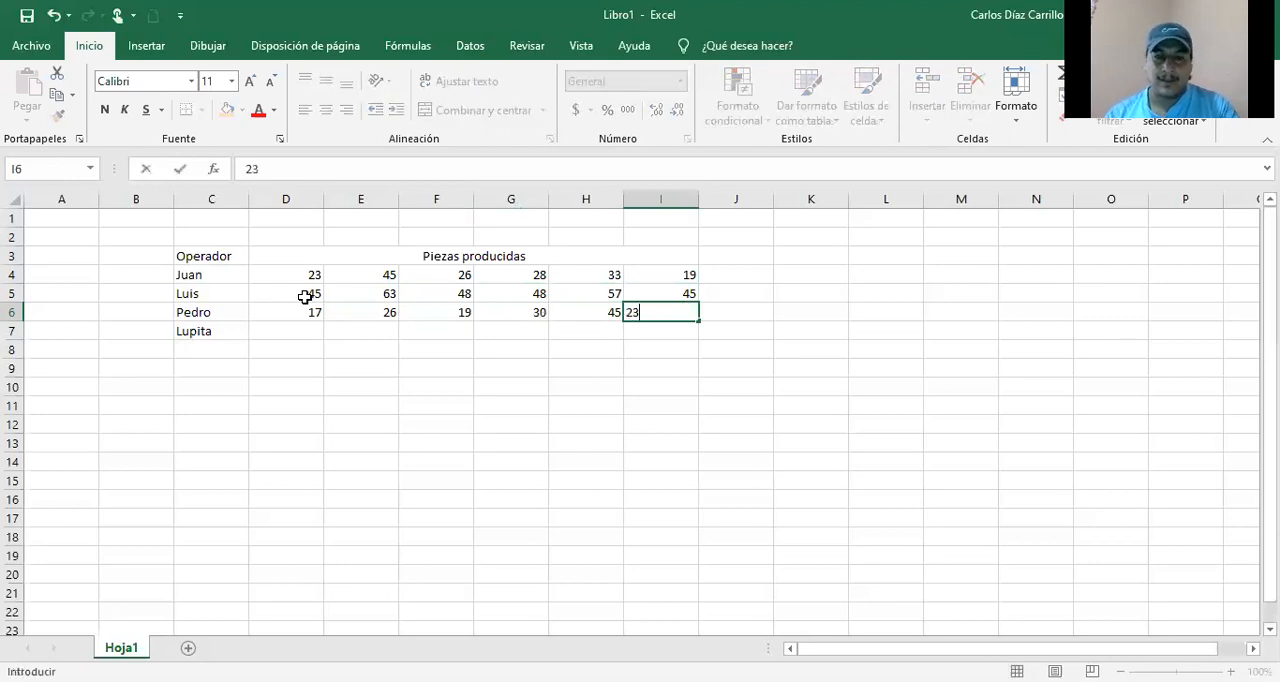
key(Return)
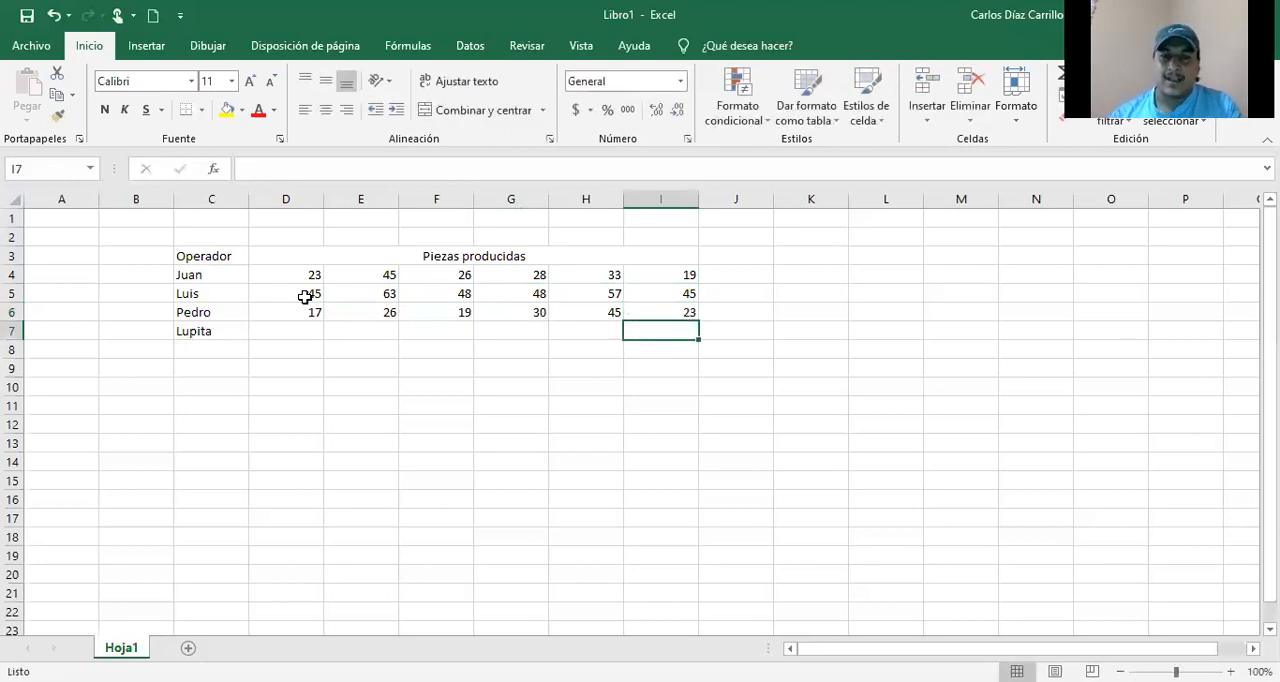
Step: Fill in the fourth operator's produced pieces in D7:I7 with 67, 66, 80, 45, 67 and 44
key(Left)
key(Left)
key(Left)
key(Left)
key(Left)
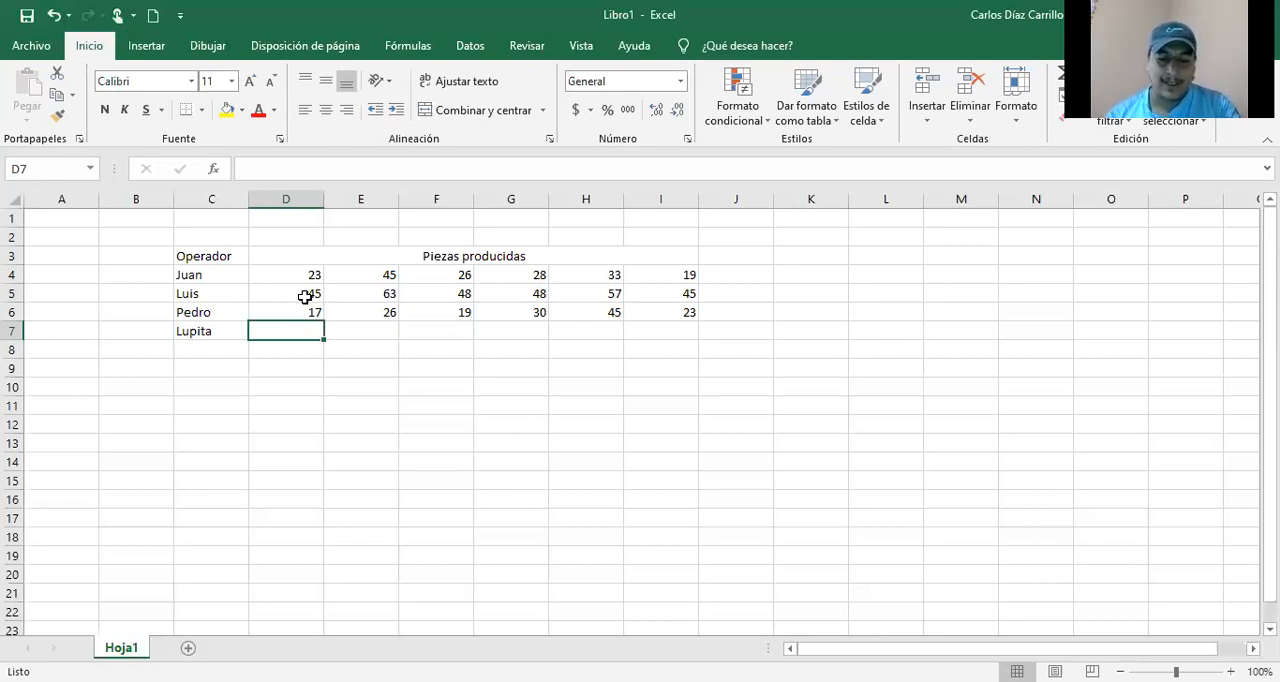
text(67)
key(Tab)
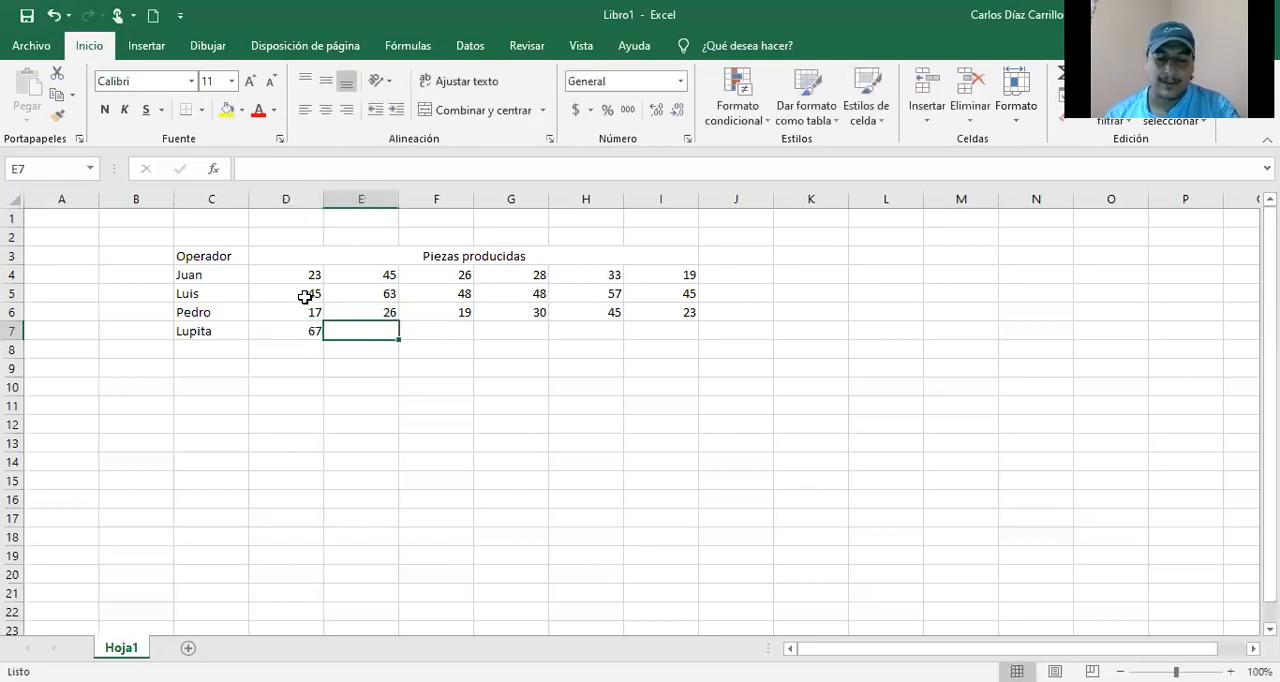
text(66)
key(Tab)
text(80)
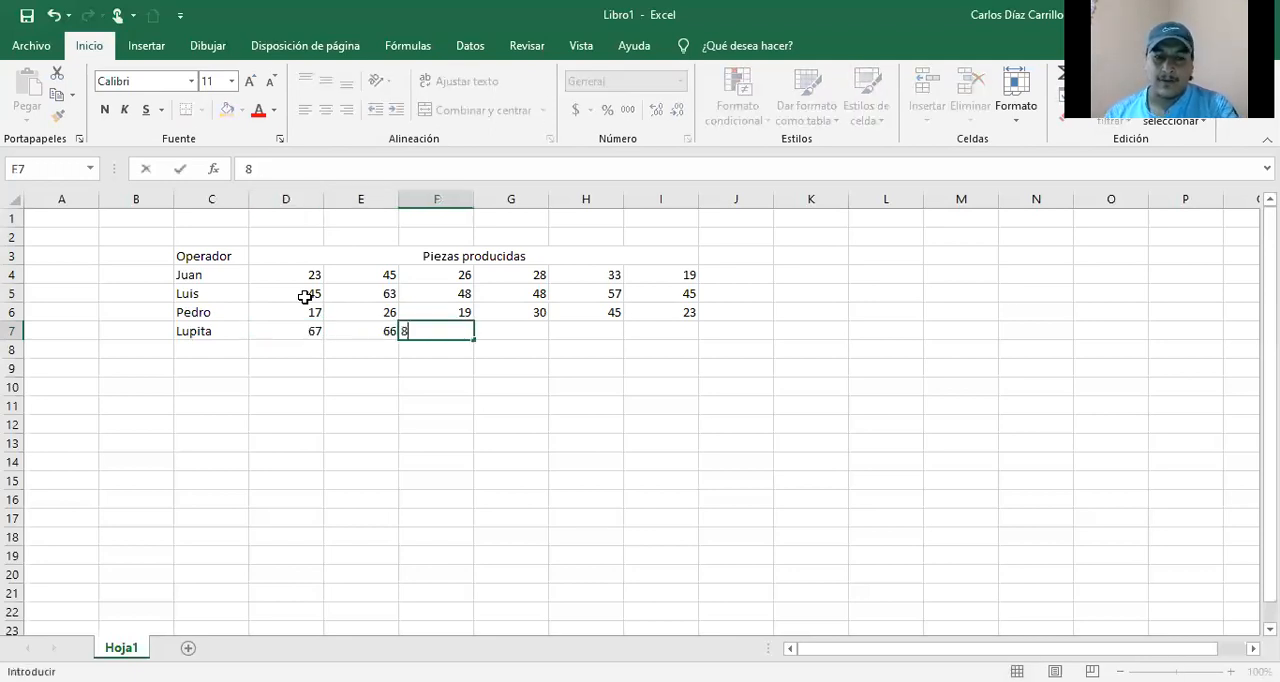
key(Tab)
text(45)
key(Tab)
text(67)
key(Tab)
text(44)
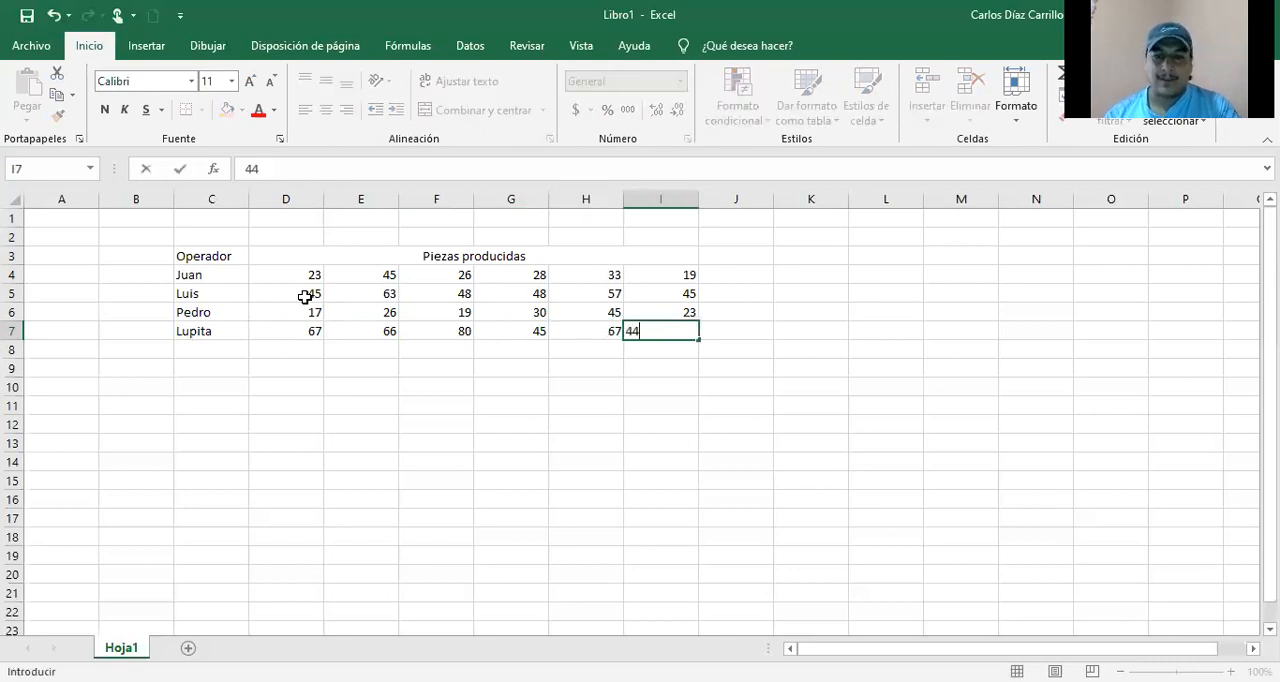
key(Tab)
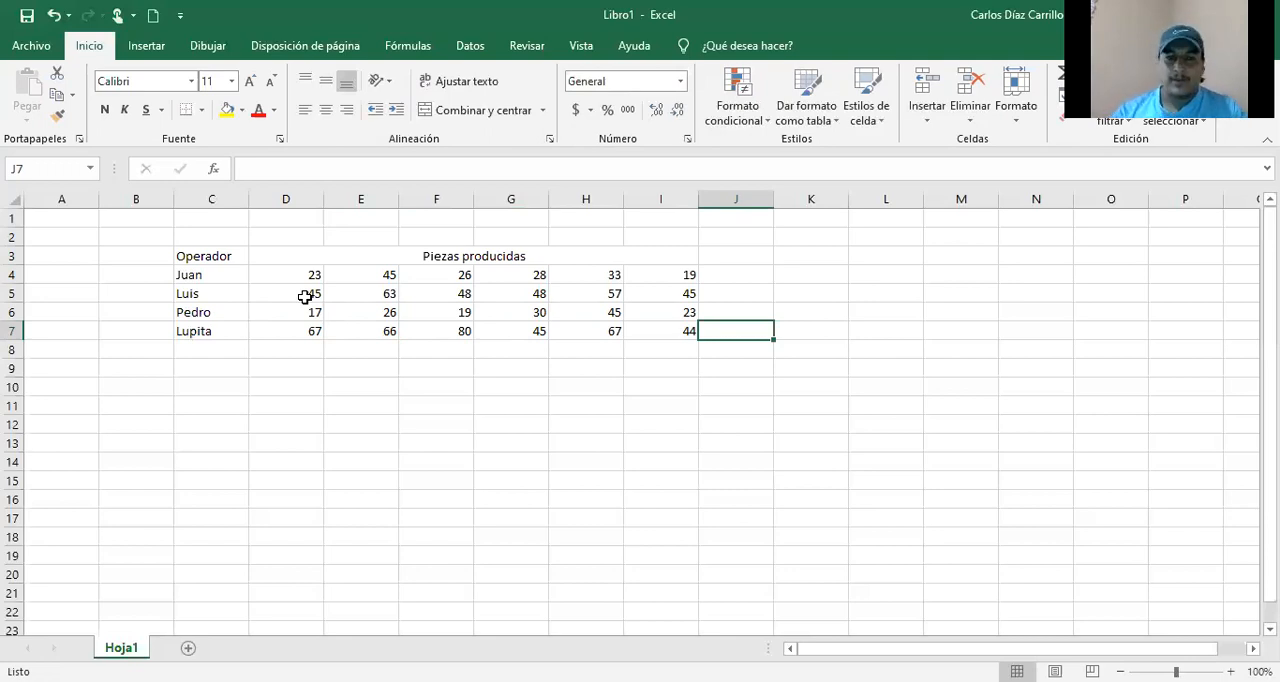
Step: Format the operator column C3:C7 as centered, bold white text on a dark blue fill
drag(221, 258, 222, 331)
click(325, 110)
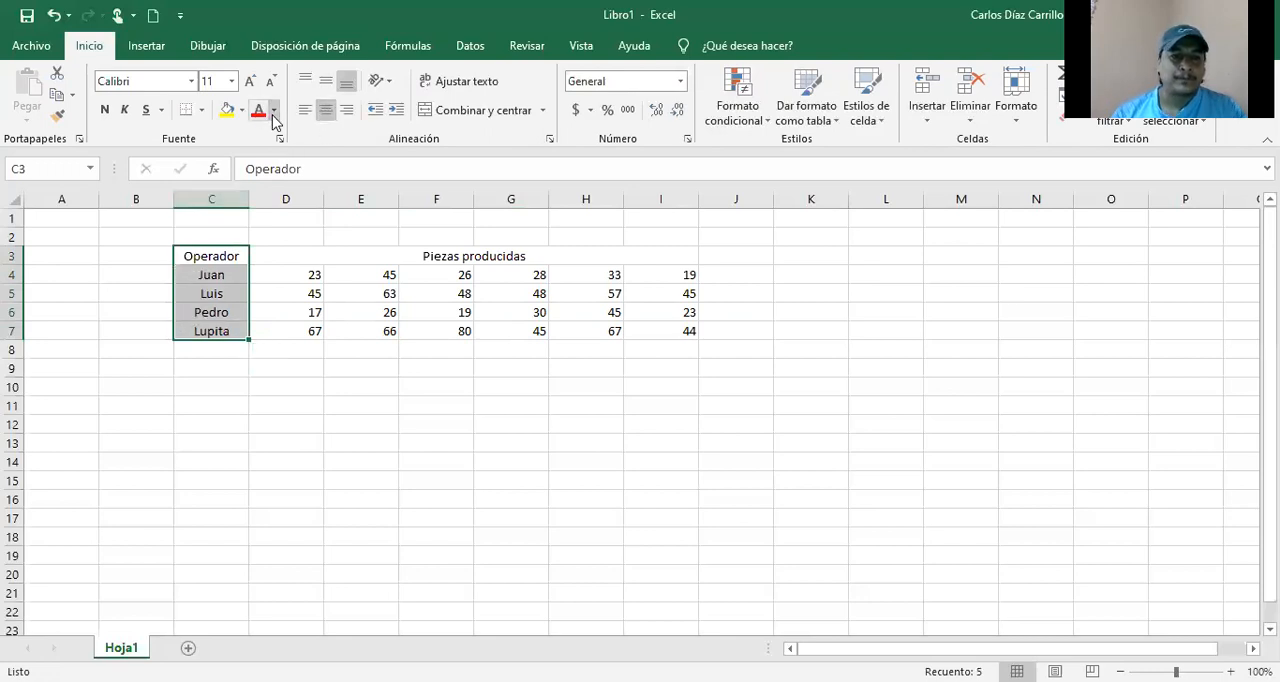
click(274, 112)
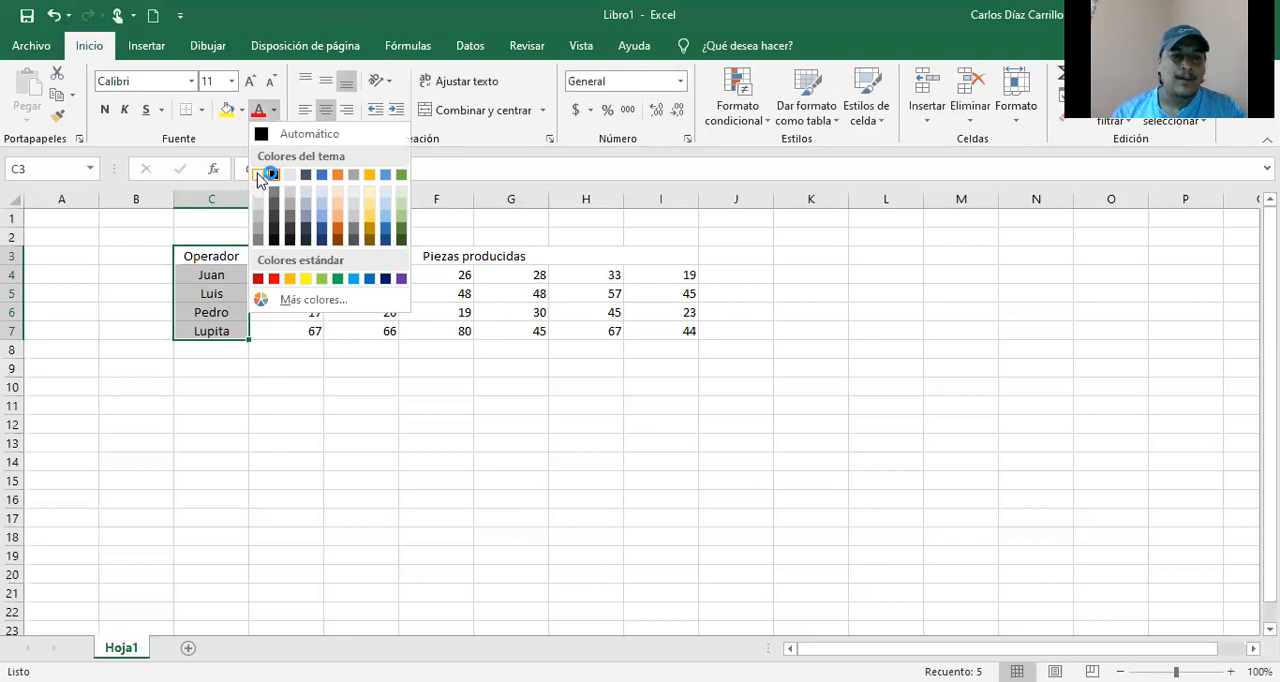
click(260, 176)
click(242, 110)
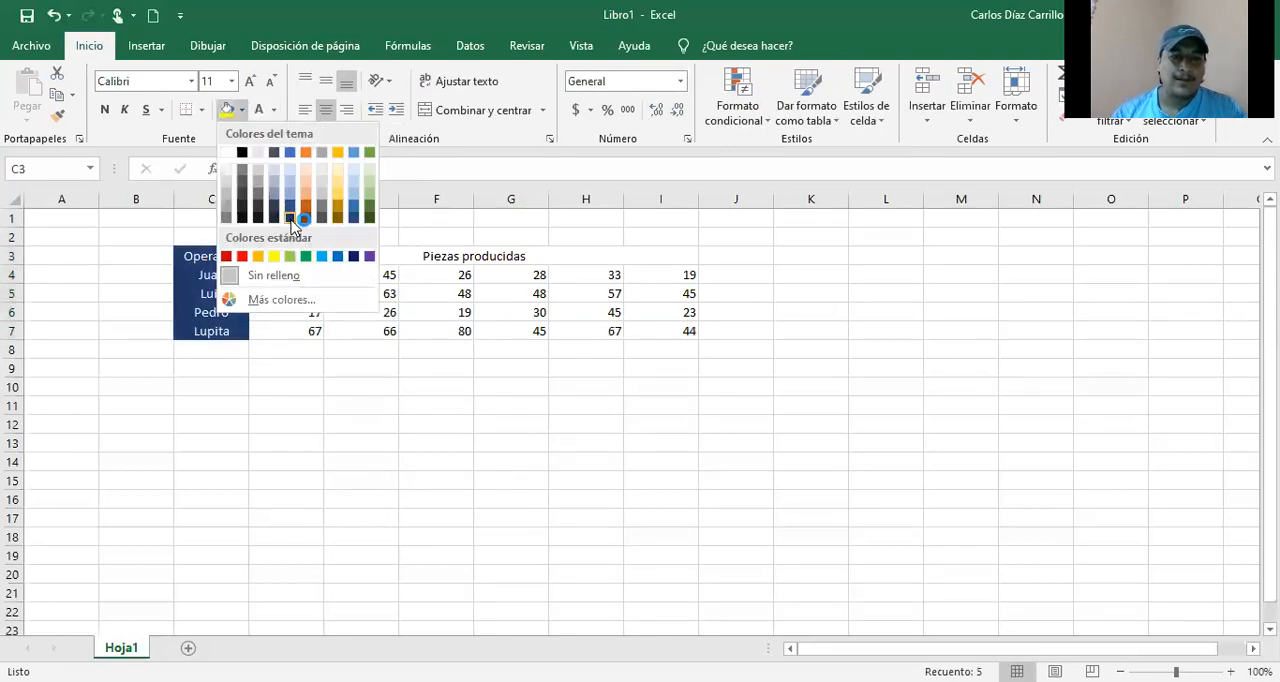
click(291, 219)
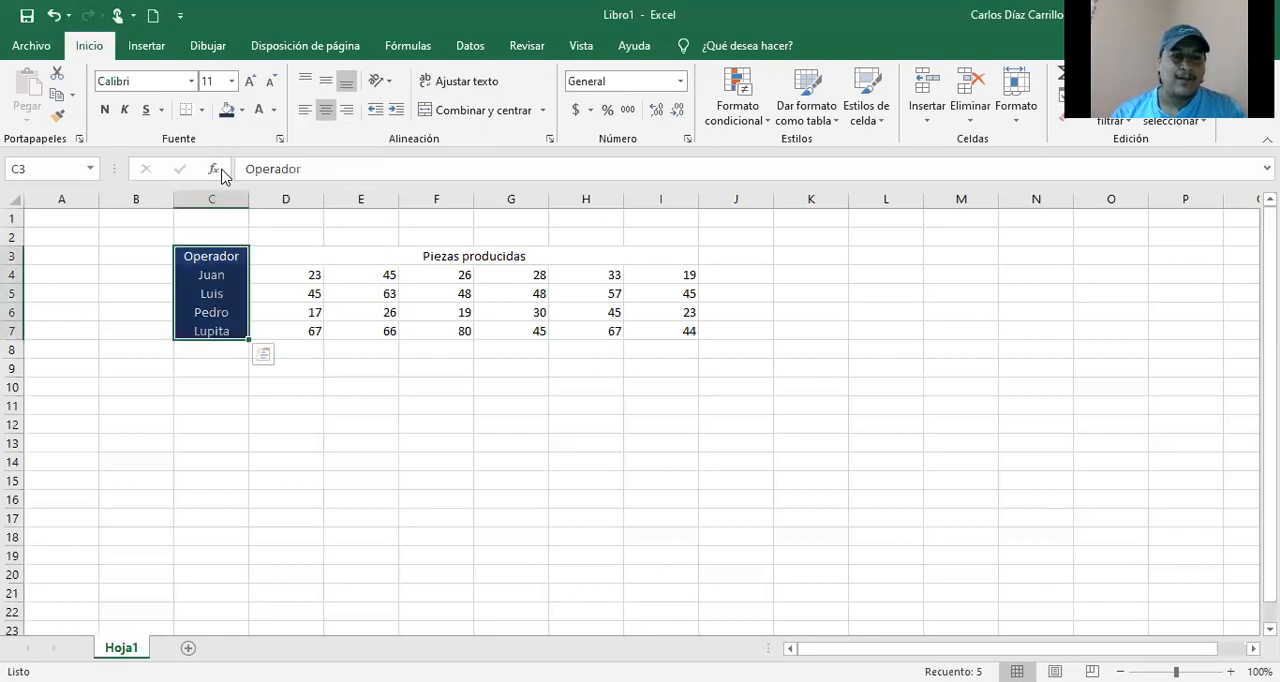
click(105, 113)
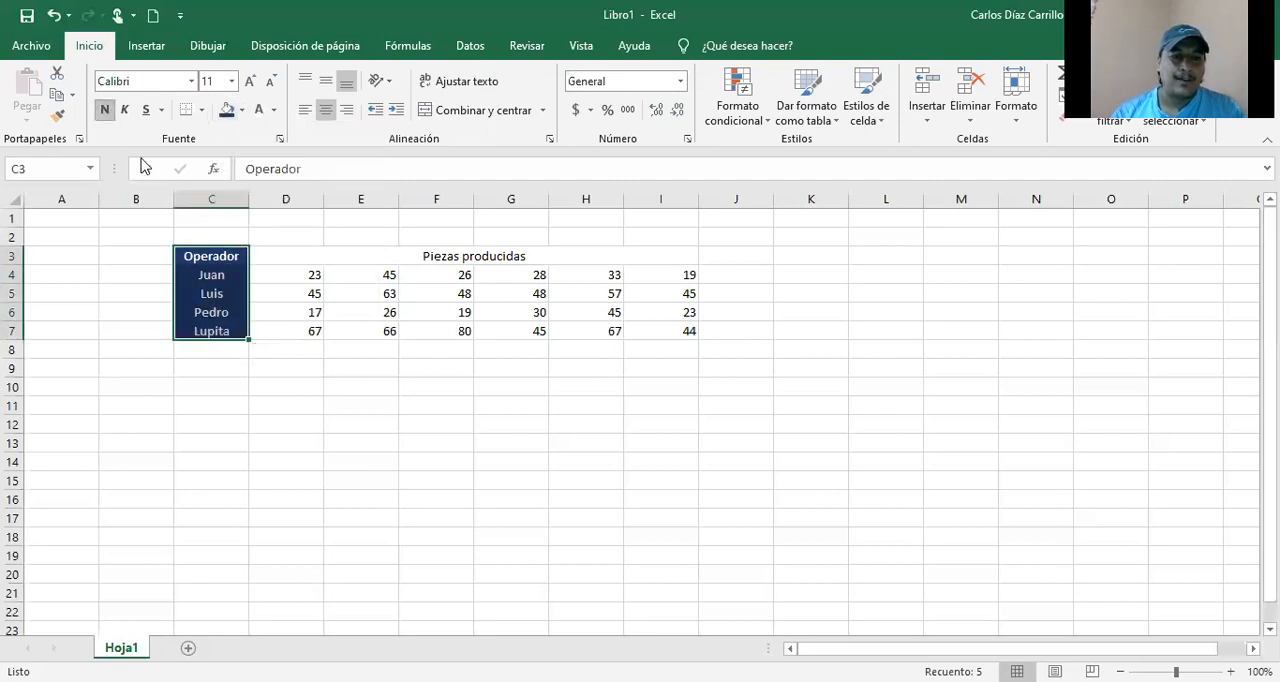
Step: Give the header row C3:I3 the same dark blue fill with bold white text
click(238, 253)
drag(291, 254, 426, 254)
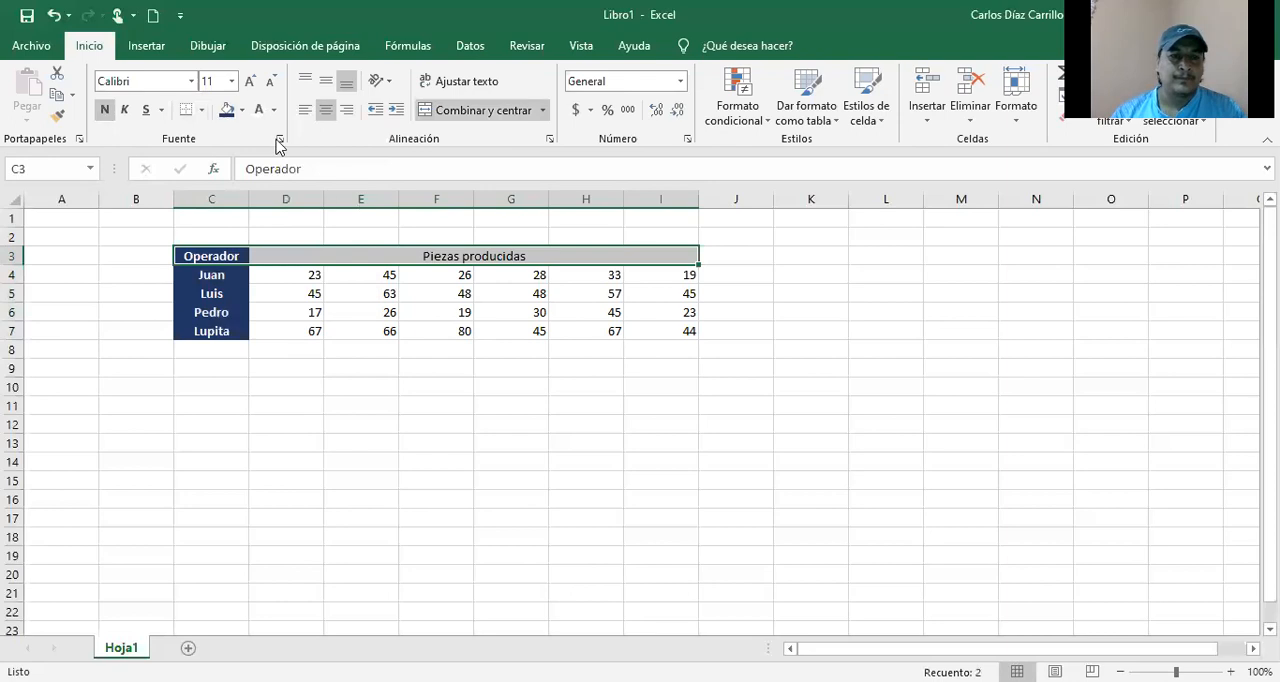
click(227, 112)
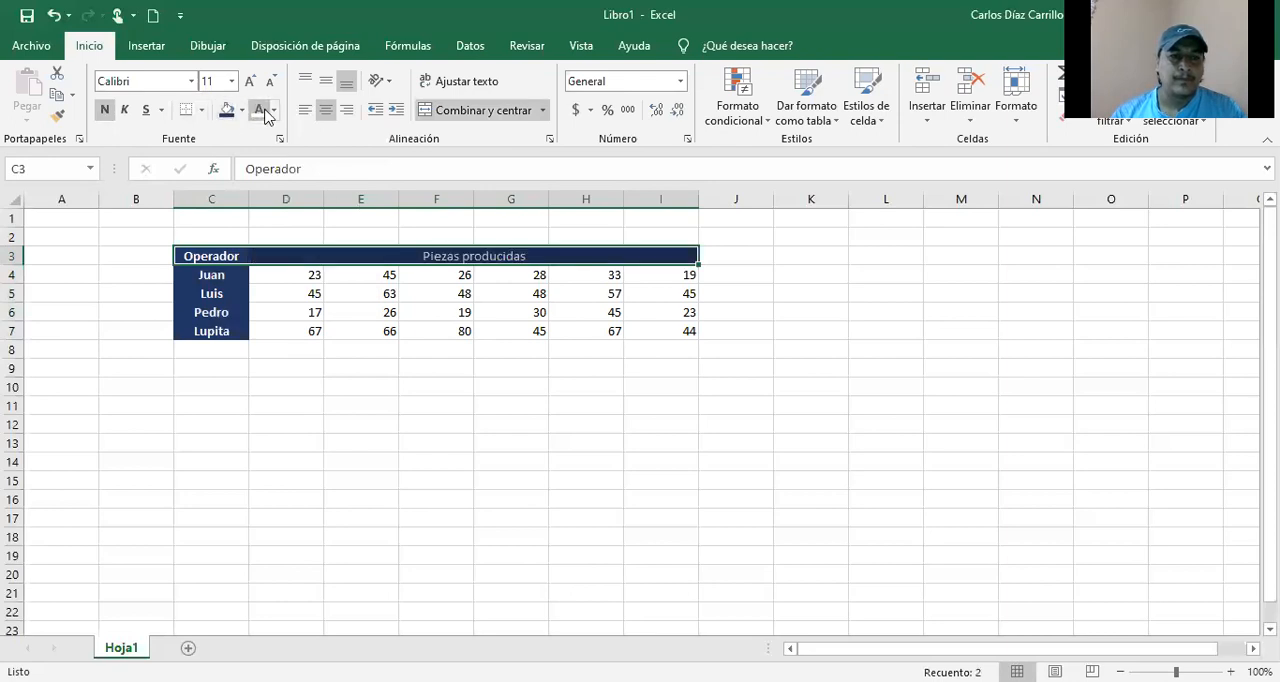
click(107, 114)
click(107, 114)
click(105, 113)
click(105, 113)
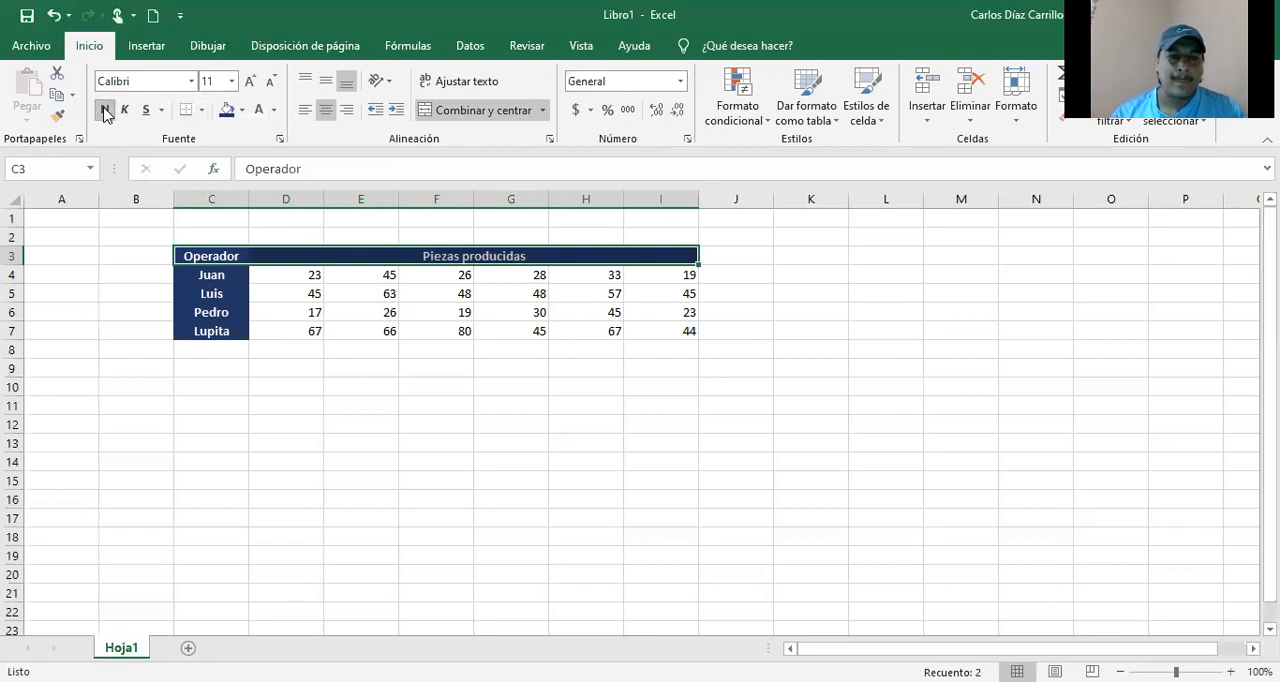
click(453, 388)
Step: Apply all borders to the whole table C3:I7 and center its contents
drag(222, 256, 486, 326)
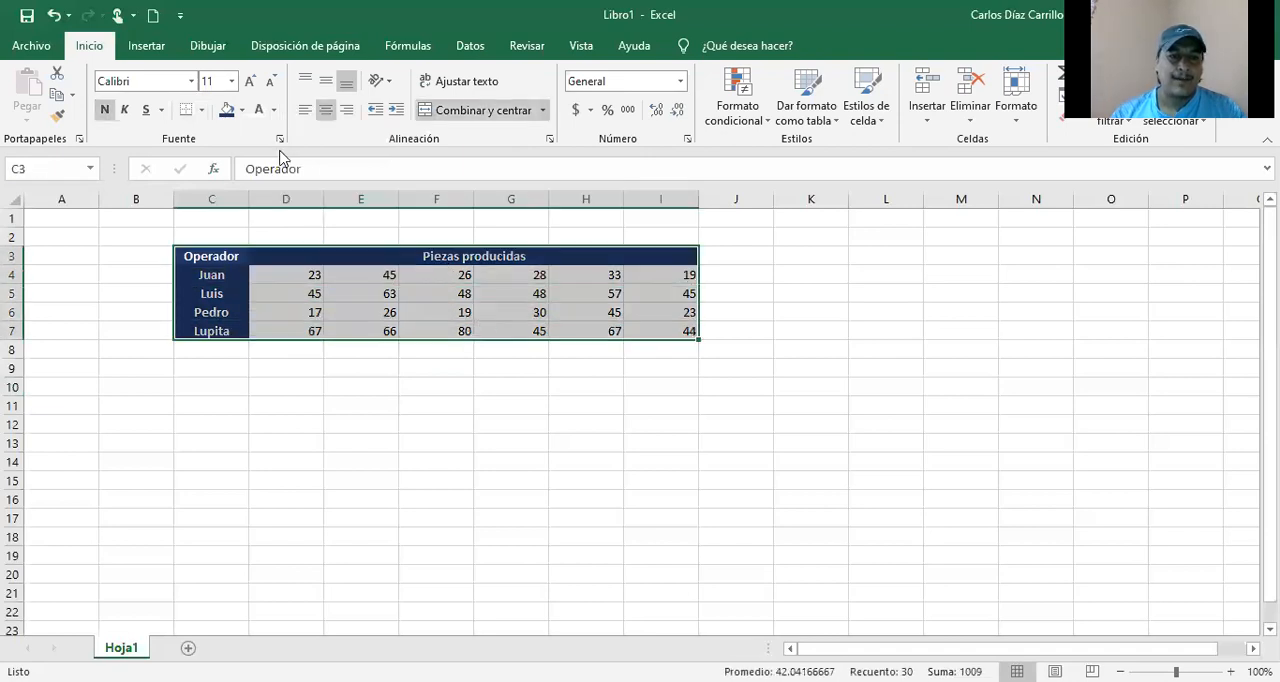
click(202, 111)
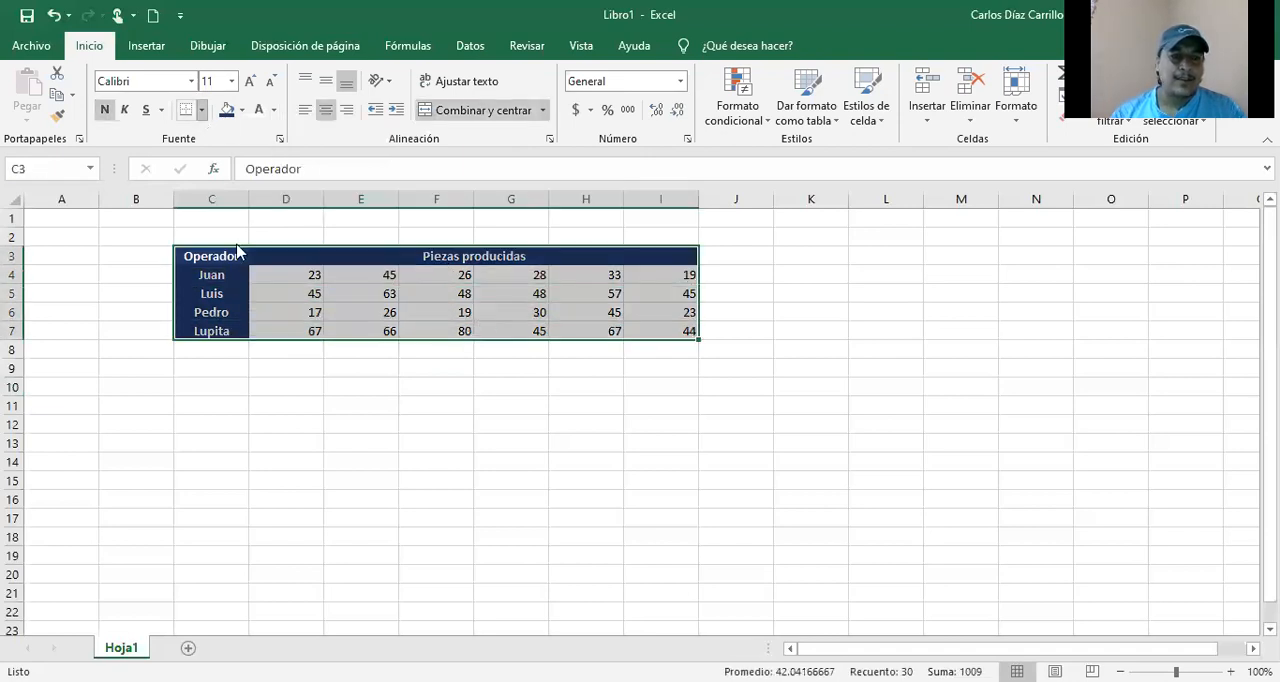
click(242, 280)
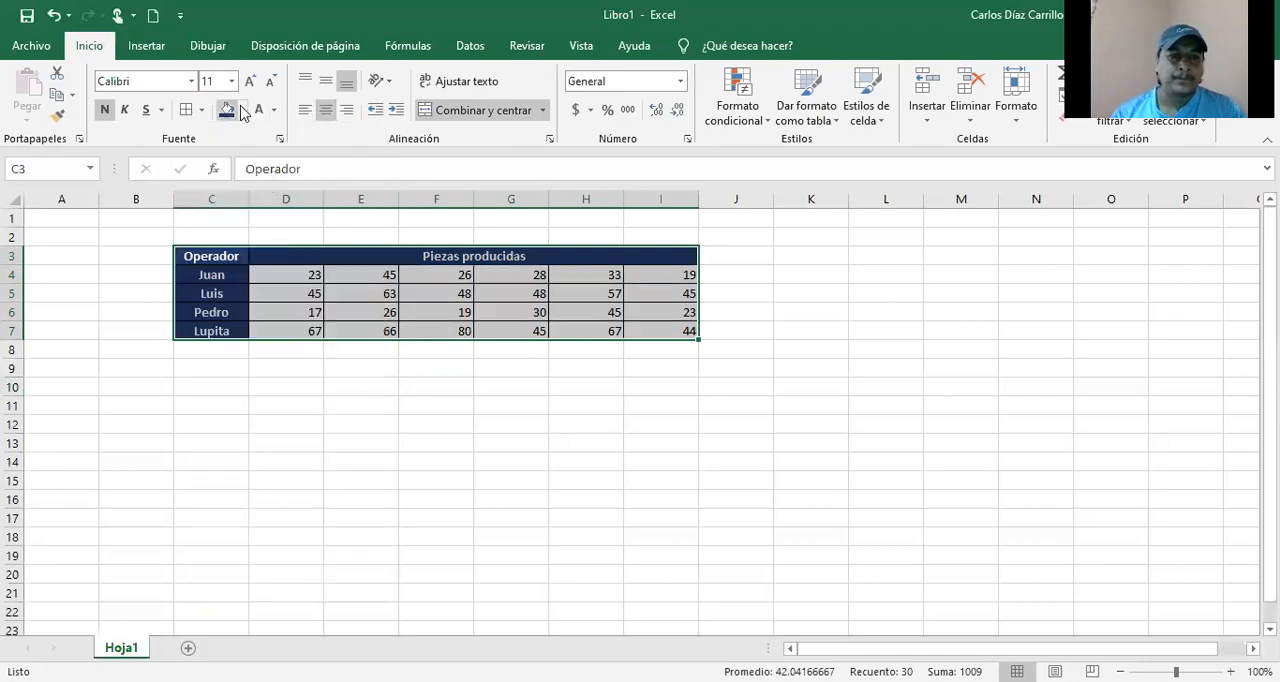
click(327, 117)
click(327, 117)
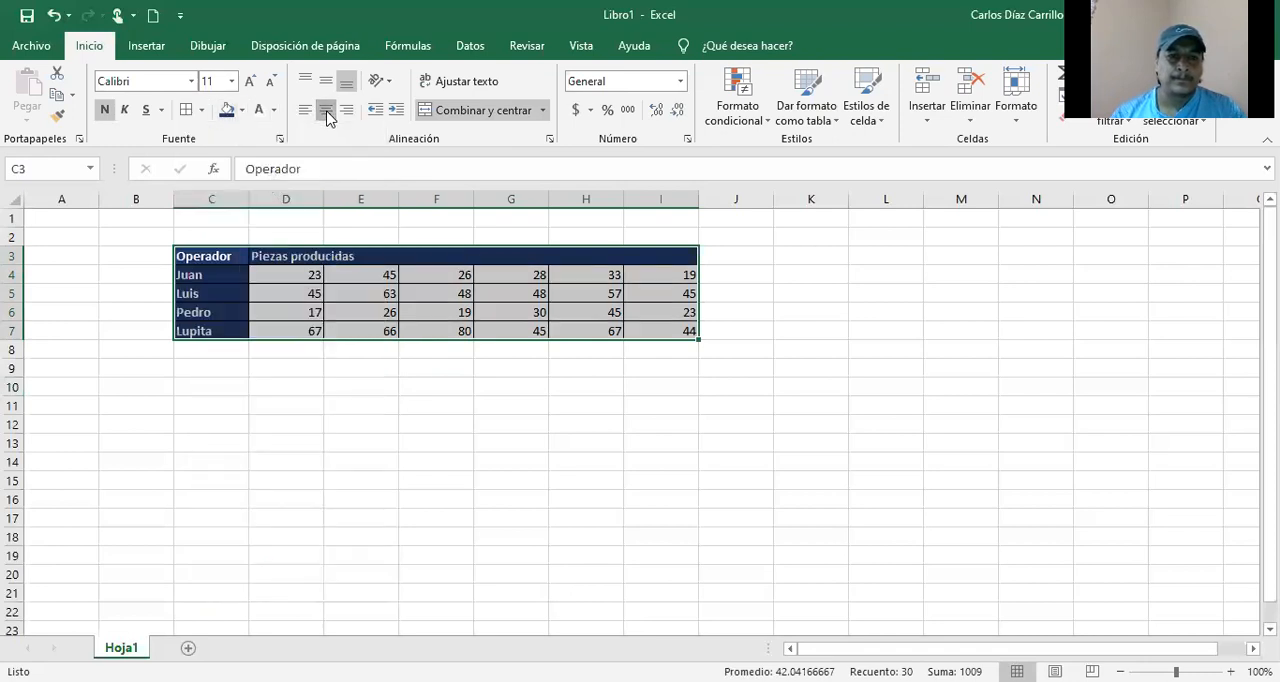
click(520, 400)
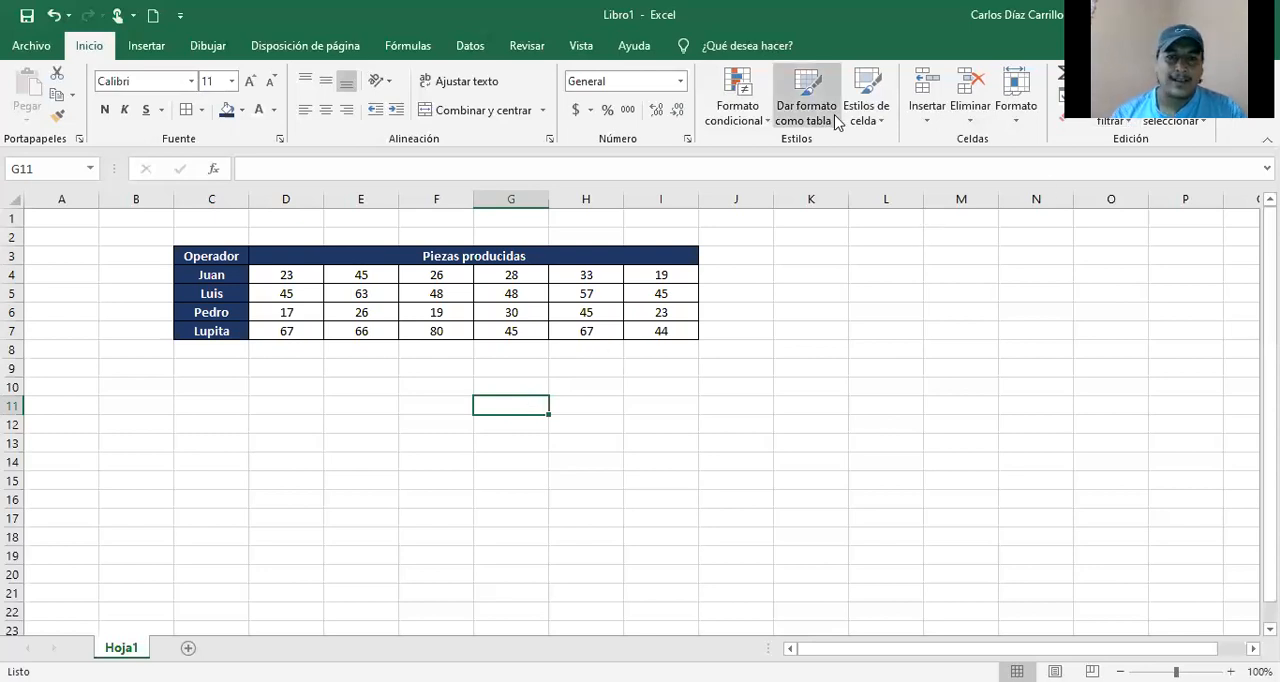
Step: Start the single-factor variance analysis (Análisis de varianza de un factor) from the data analysis functions
click(474, 50)
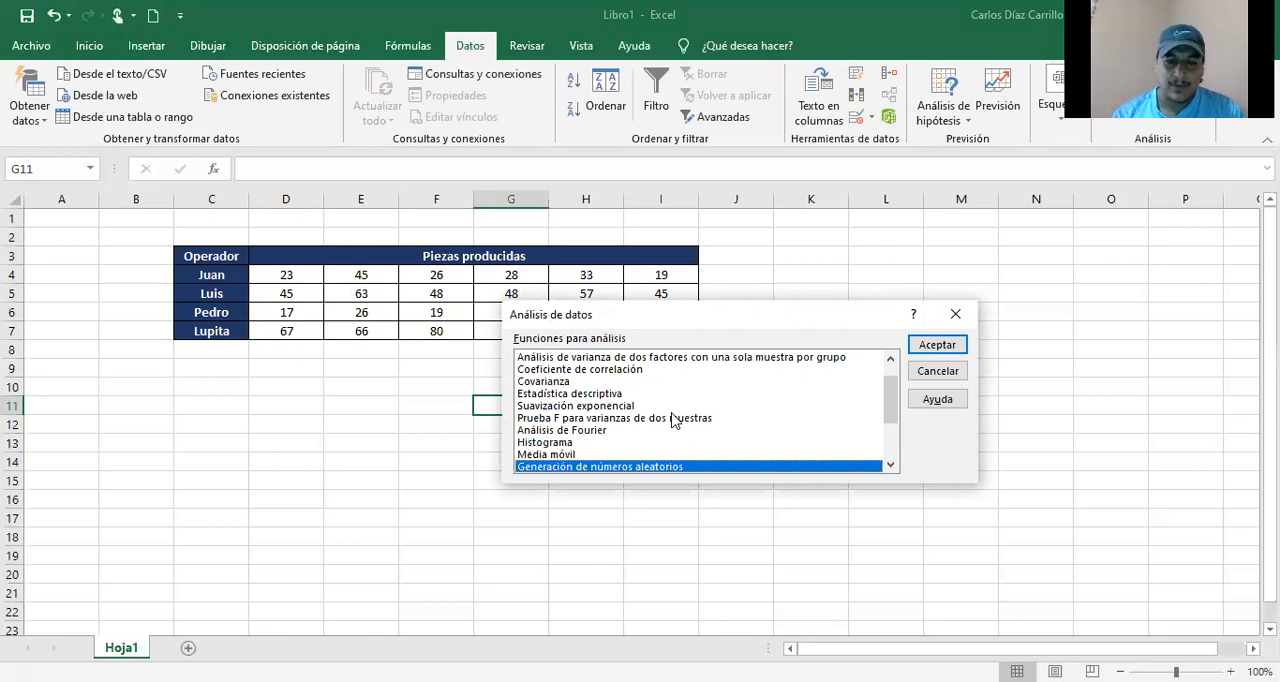
key(Up)
key(Up)
key(Up)
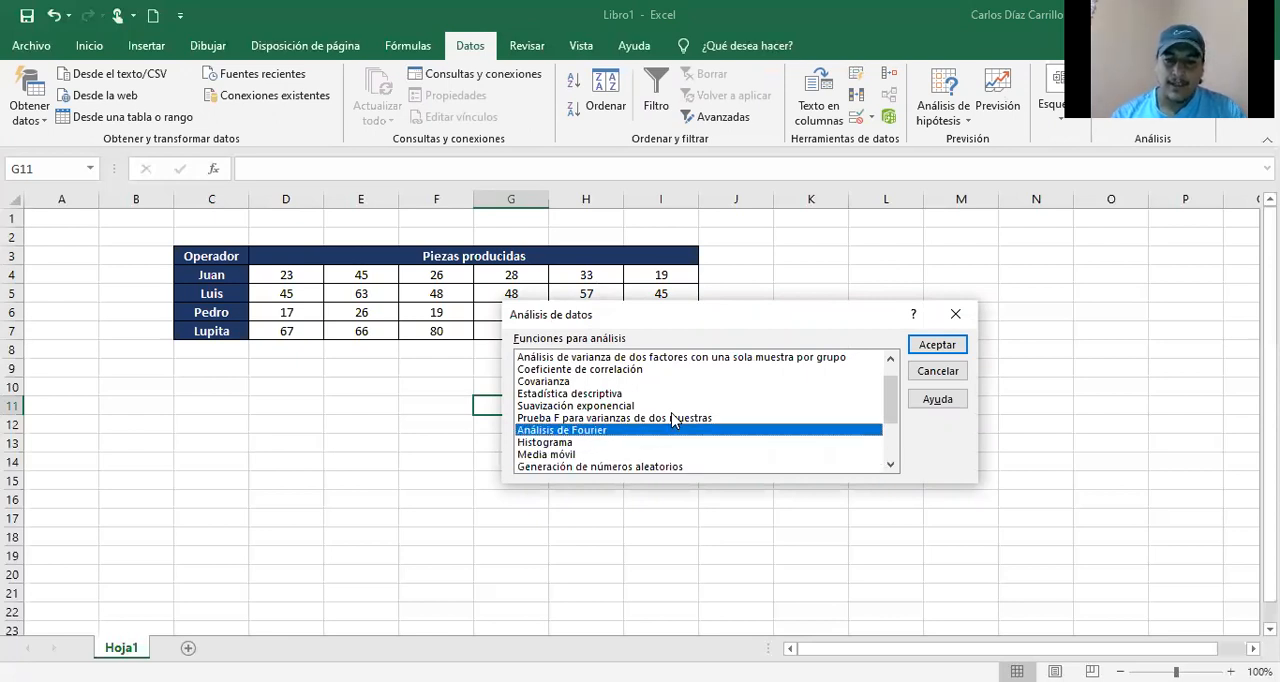
key(Up)
key(Up)
key(Up)
key(Up)
key(Up)
key(Up)
key(Up)
key(Up)
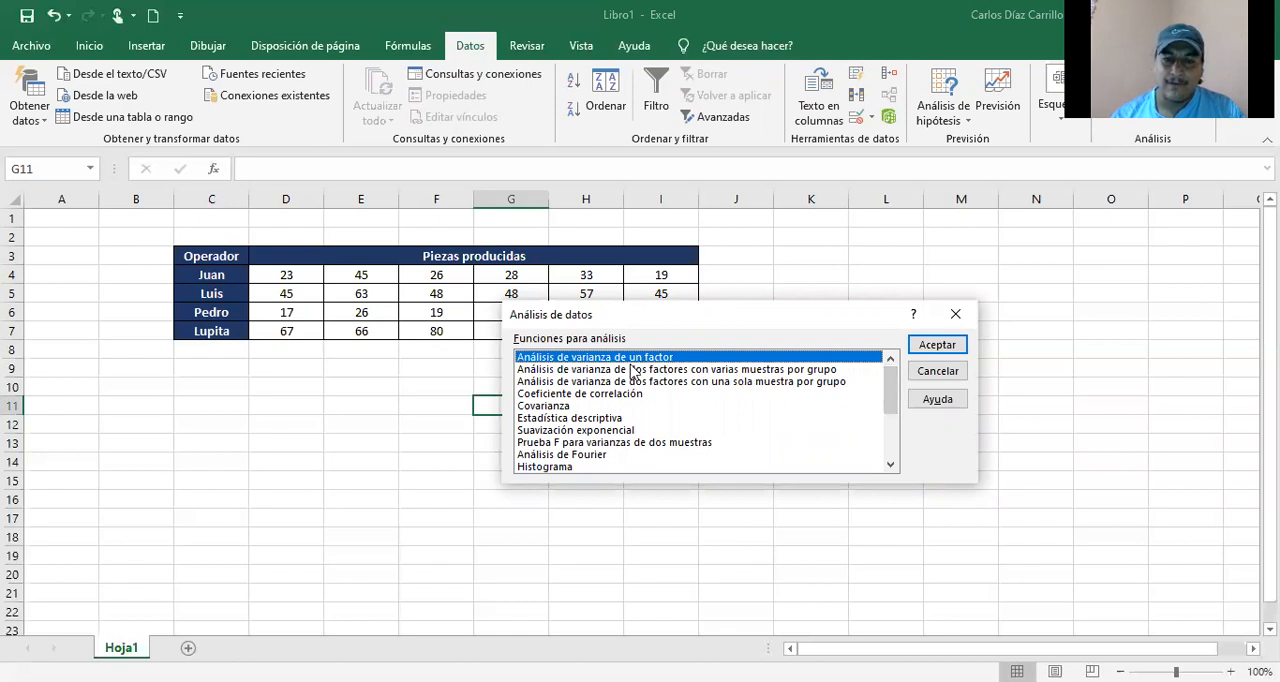
click(952, 344)
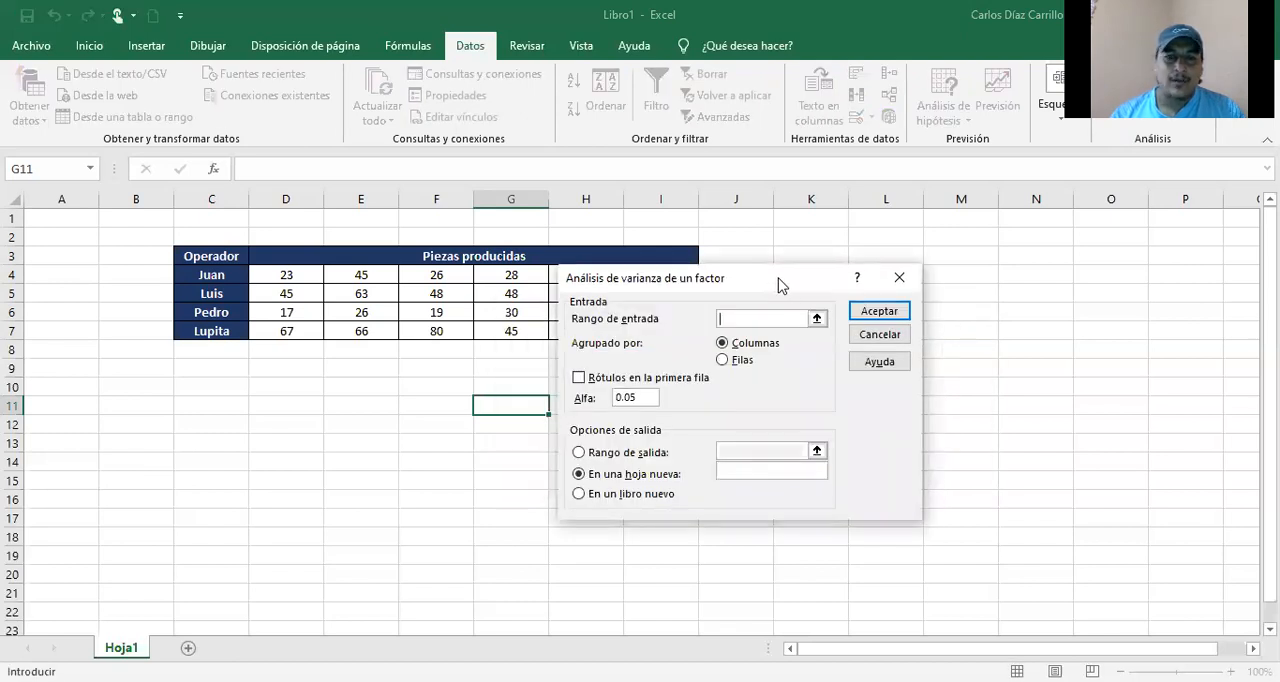
Step: Set the analysis input range to C4:I7, covering the operator names and their piece counts
drag(778, 278, 1026, 265)
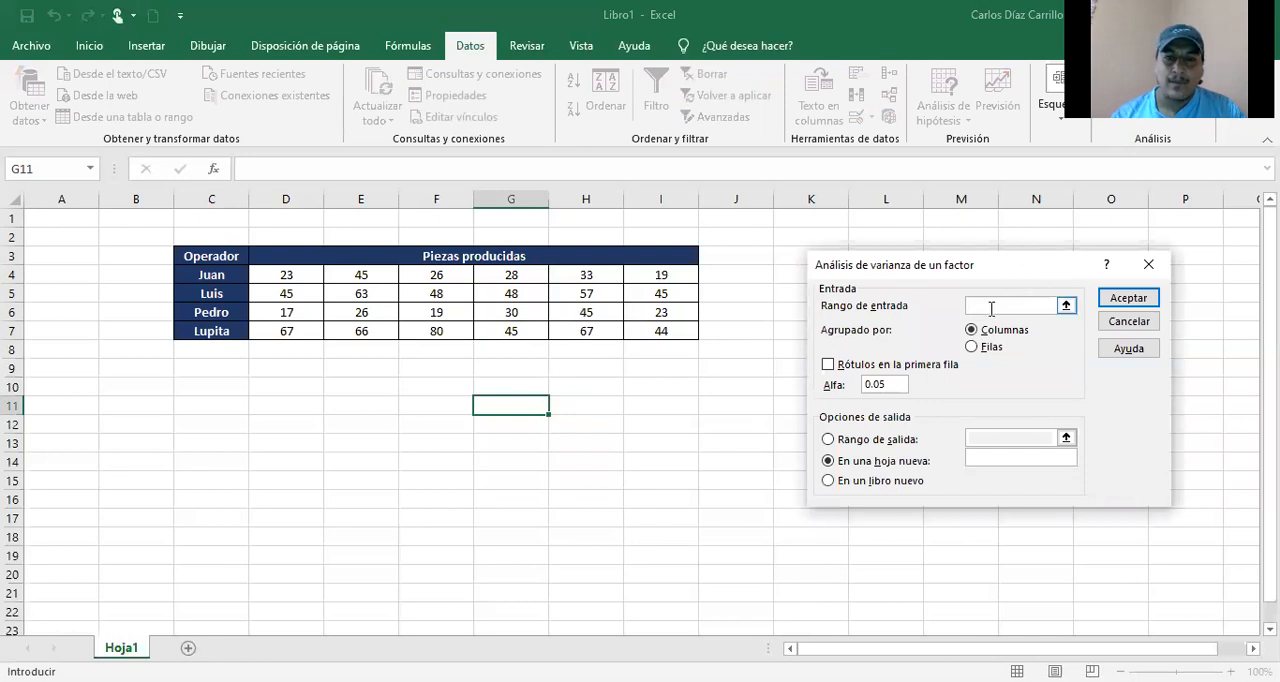
click(286, 276)
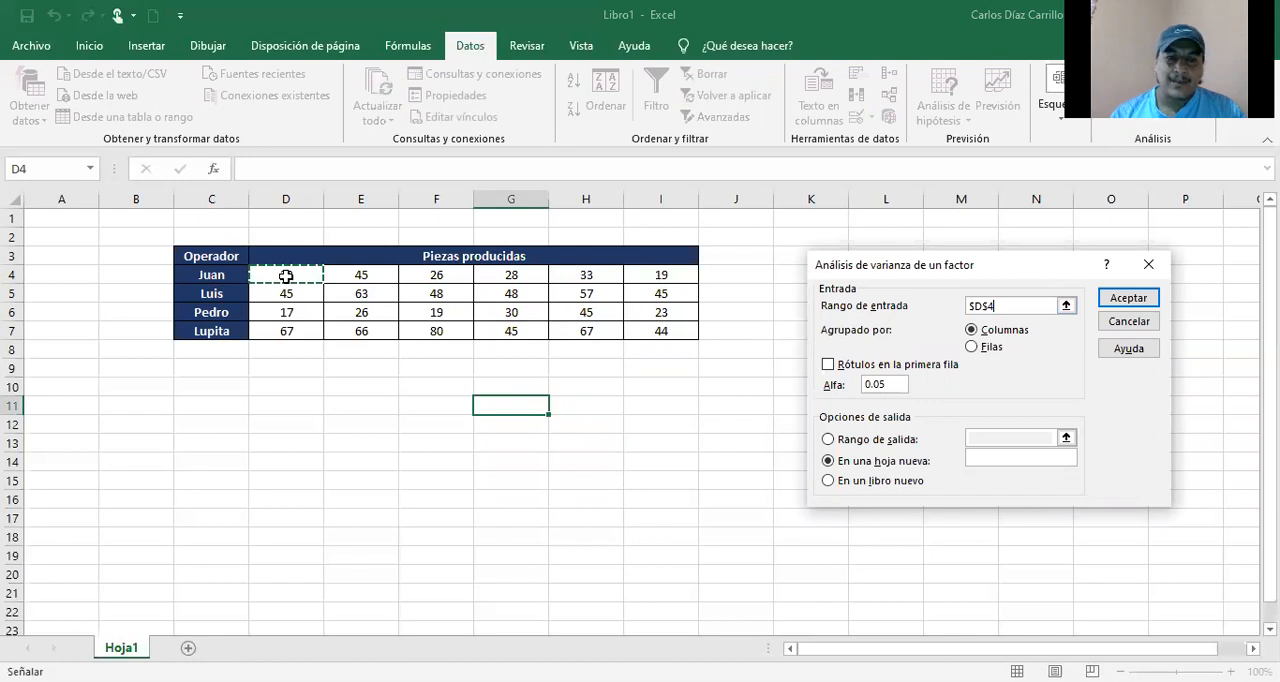
drag(286, 276, 650, 326)
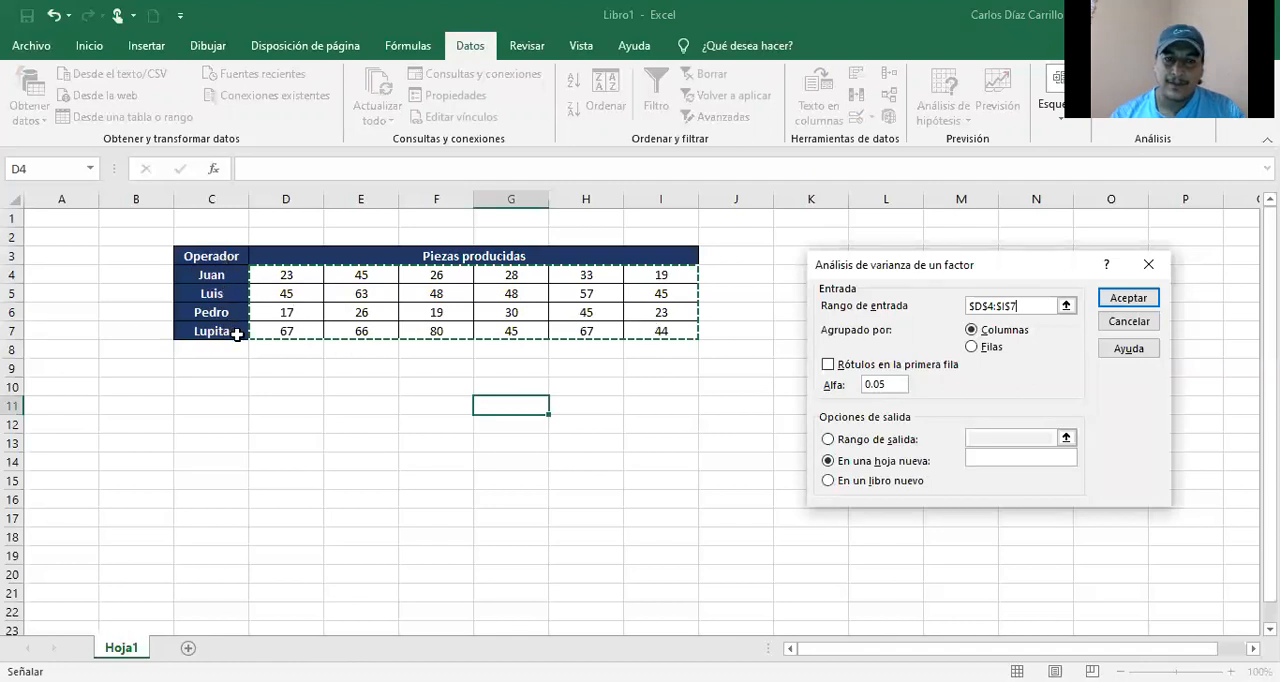
click(214, 276)
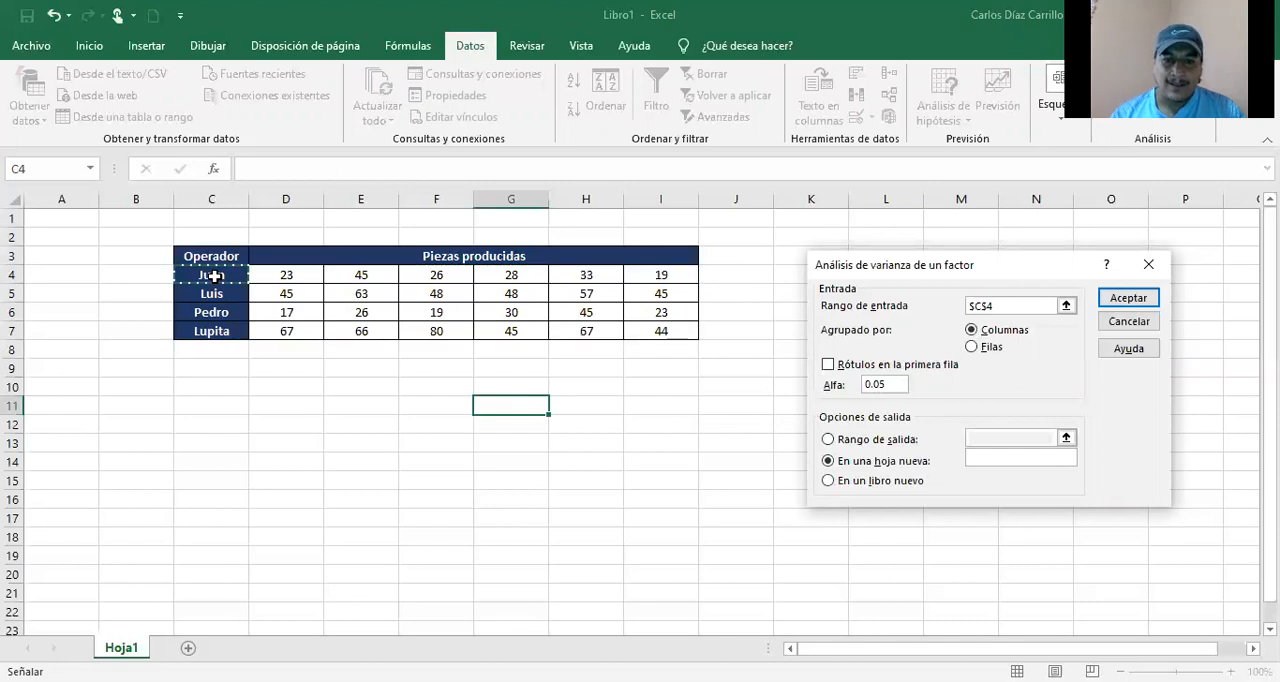
drag(214, 276, 660, 334)
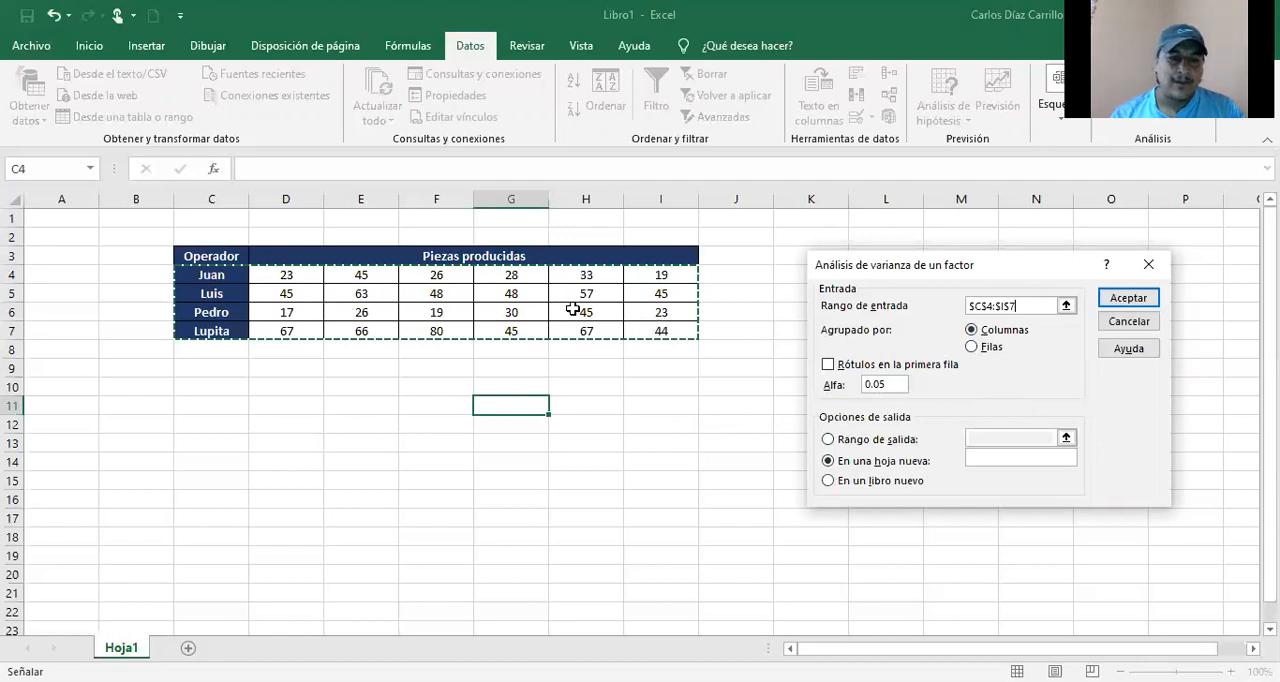
Step: Group the input by rows (Filas), with labels in the first column and an alpha of 0.05
click(971, 347)
click(972, 349)
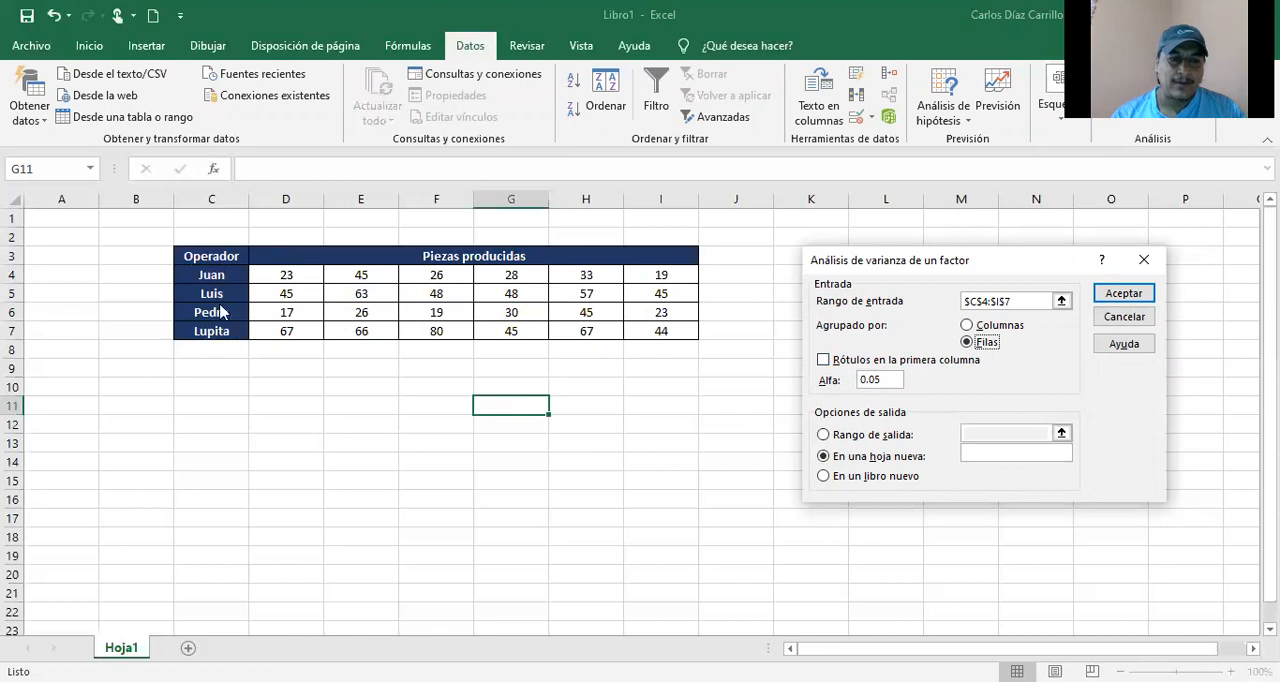
click(824, 360)
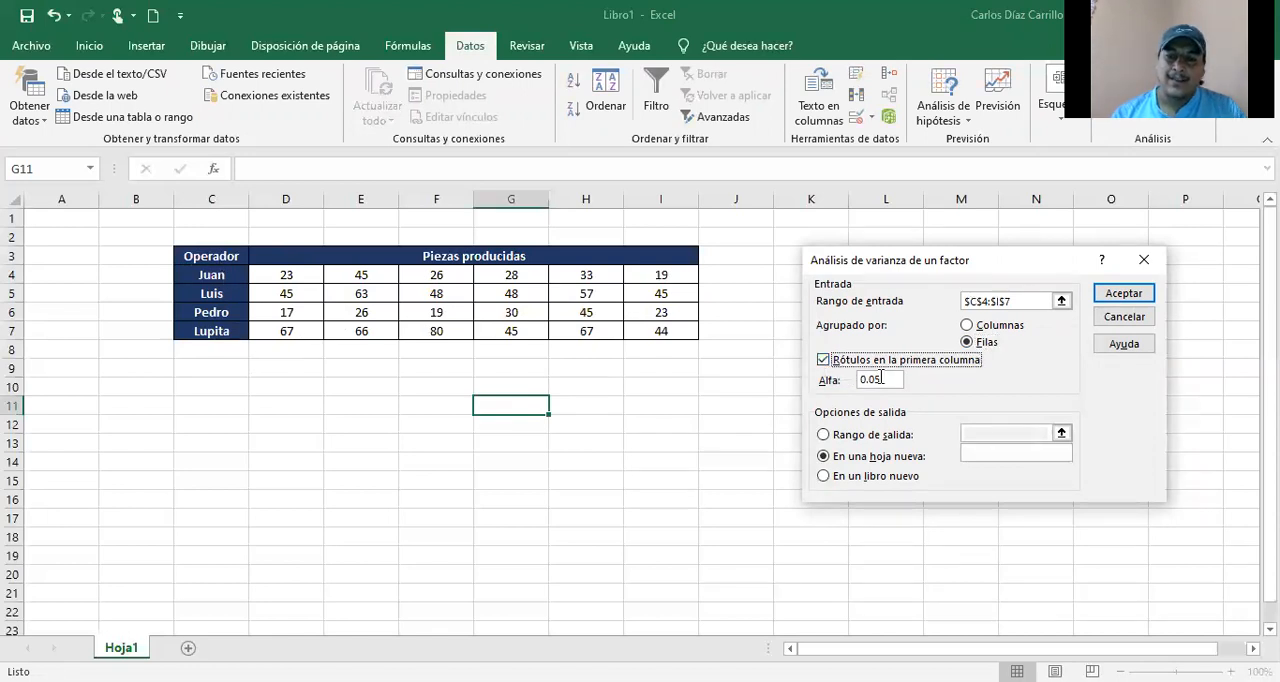
click(886, 380)
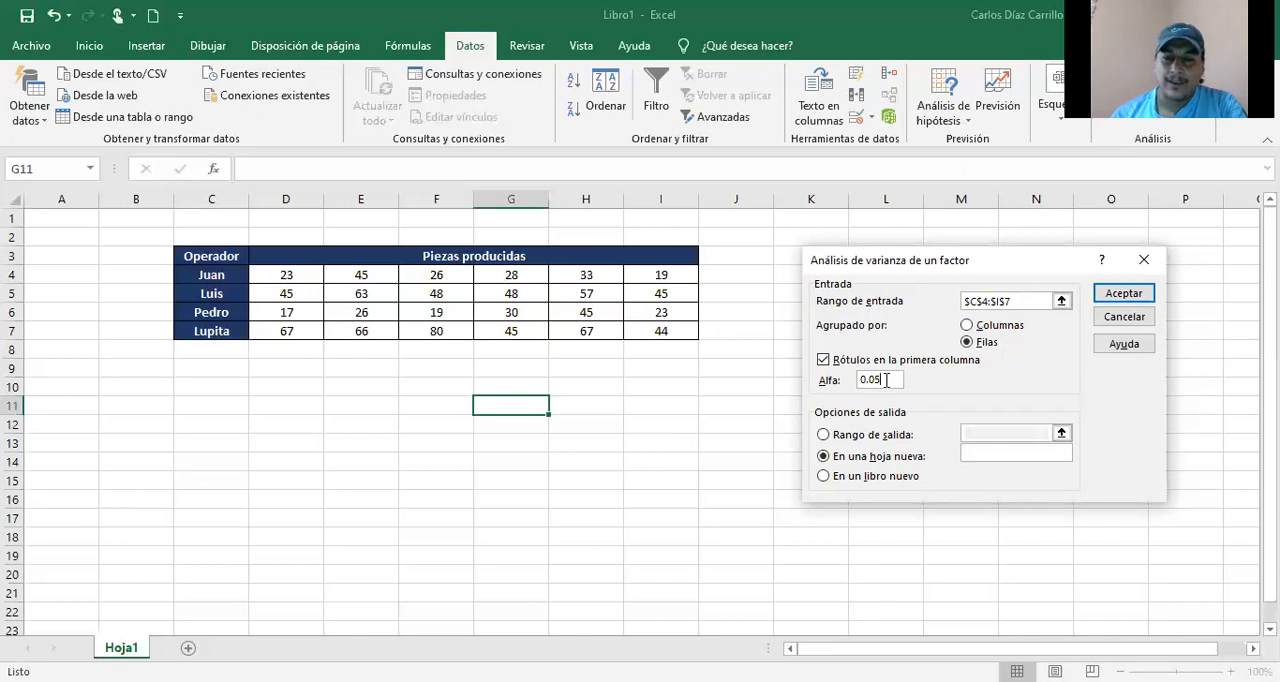
Step: Send the output to a new sheet named "Operadores 95%" and run the analysis
click(995, 452)
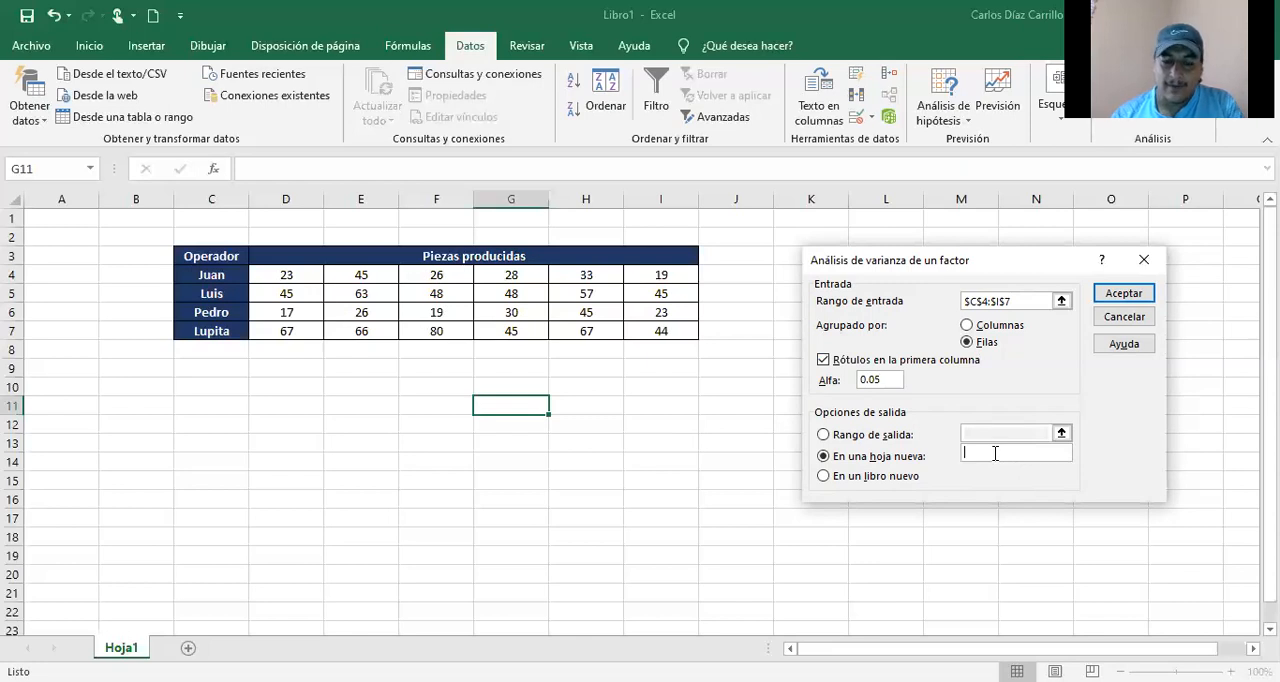
text(Operadores 95%)
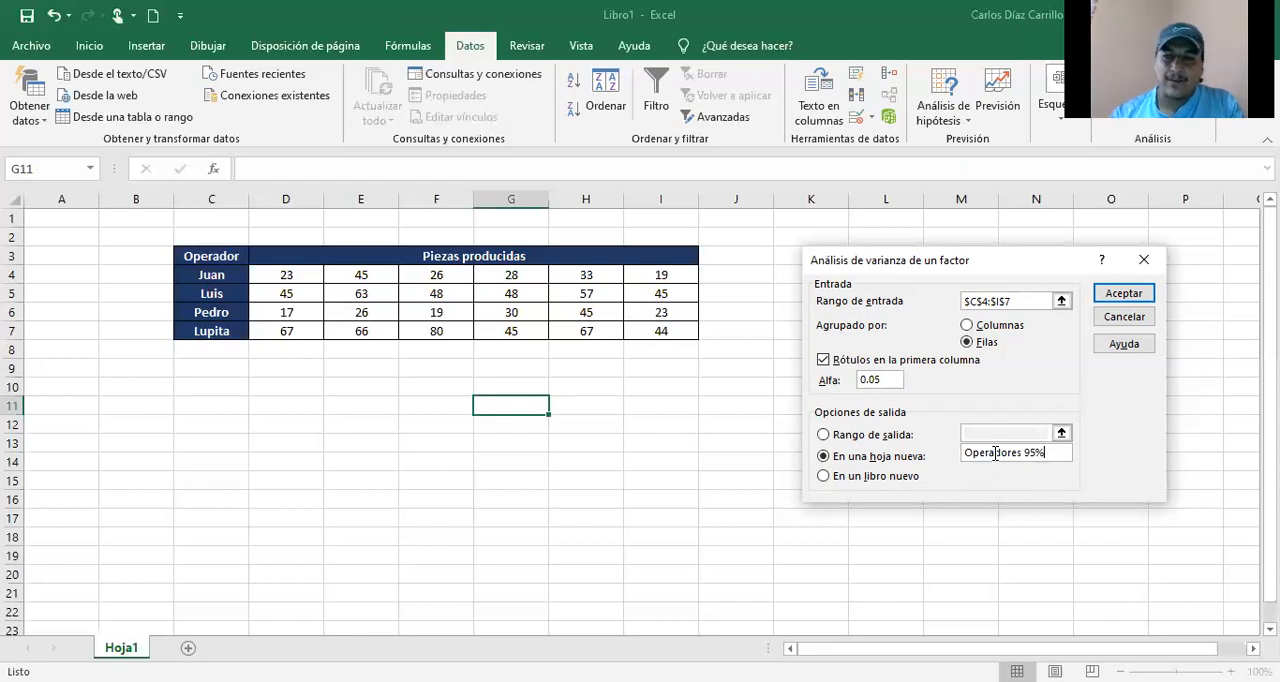
click(1128, 296)
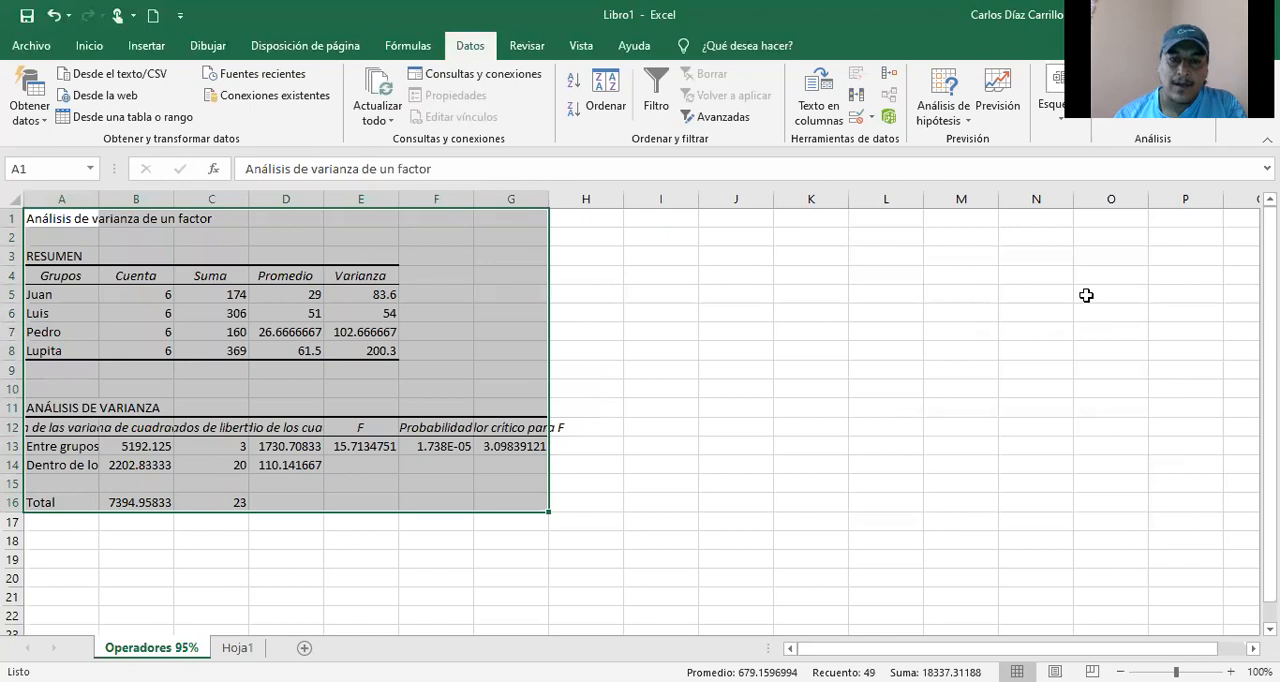
Step: Deselect the results and fit column A's width to its contents
drag(1086, 295, 785, 375)
click(347, 560)
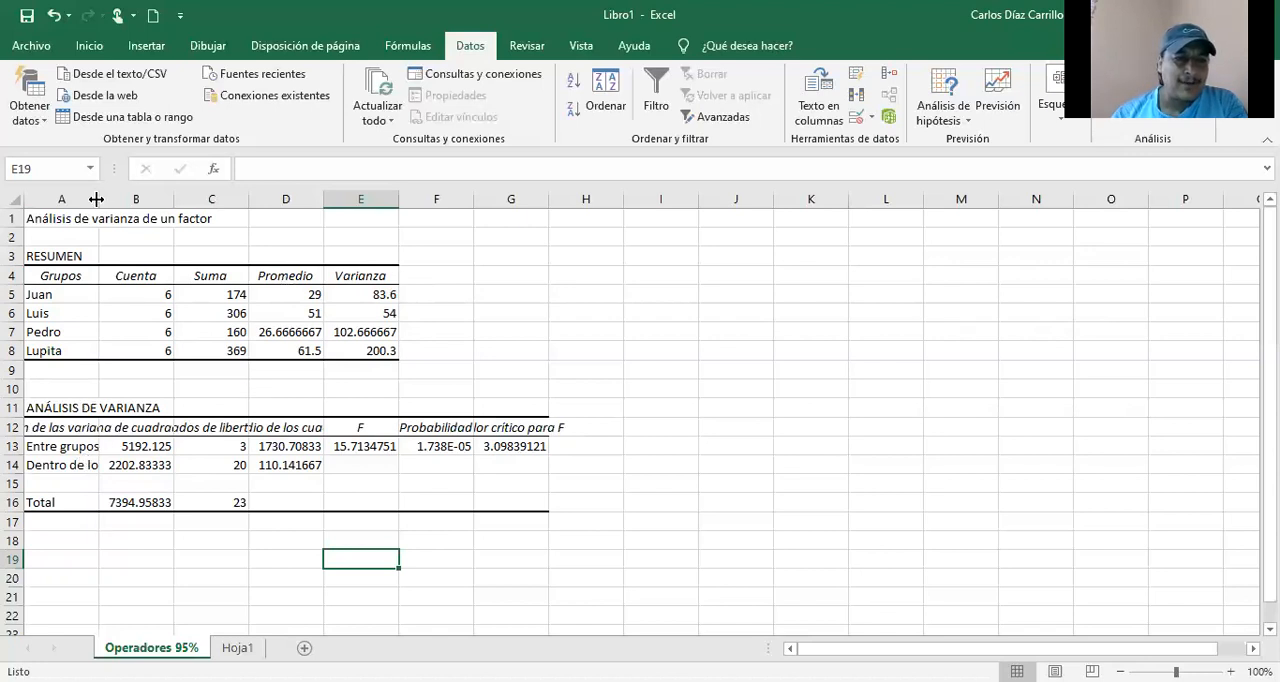
double_click(100, 200)
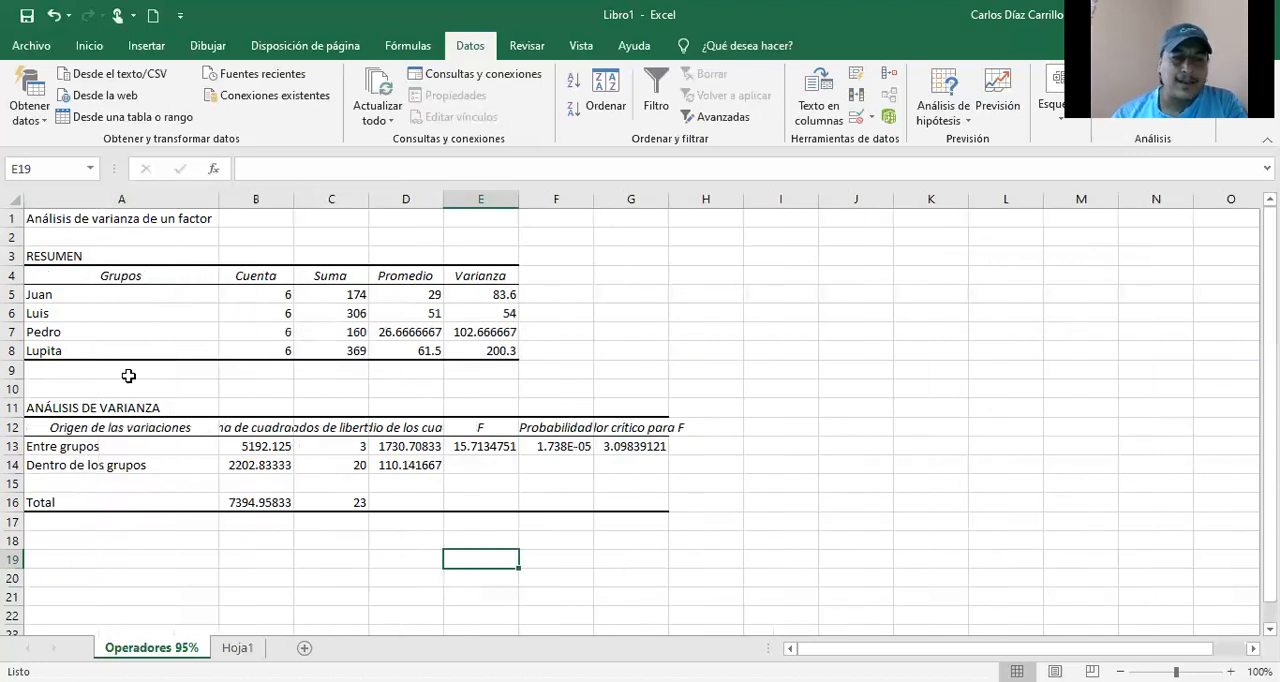
Step: Rename the variation sources in the variance table to "Operadores" in A13 and "Residual" in A14
click(144, 447)
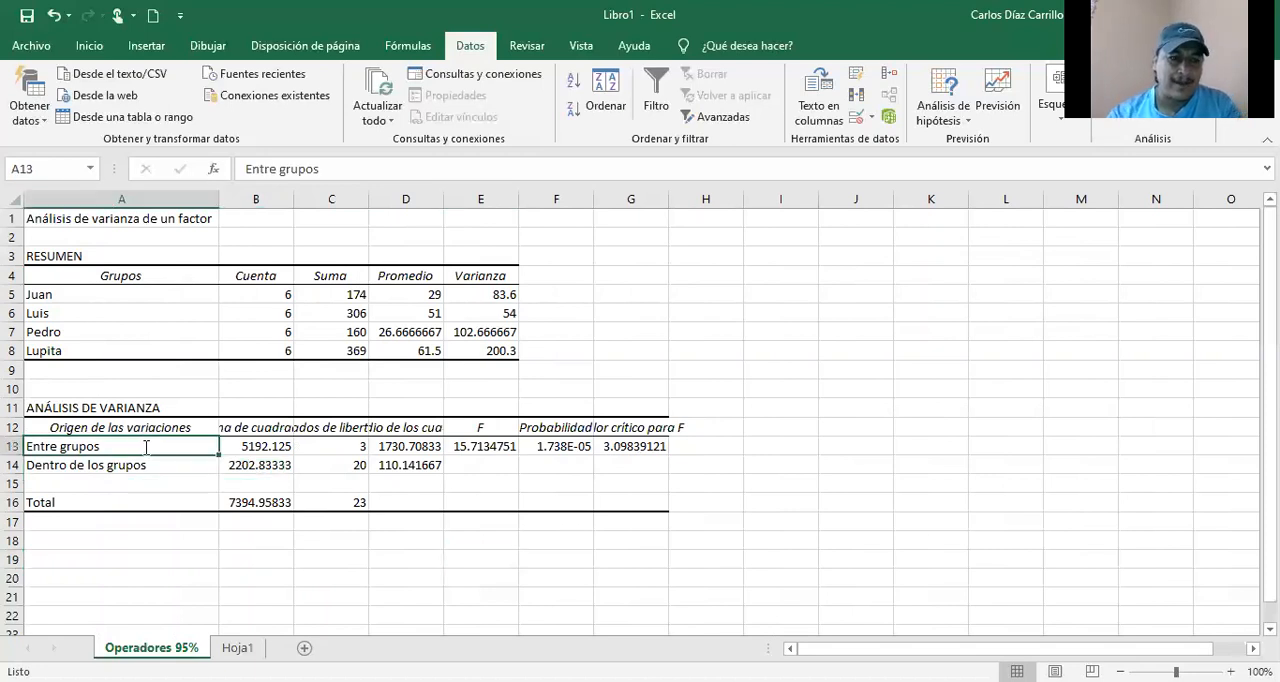
text(Operadores)
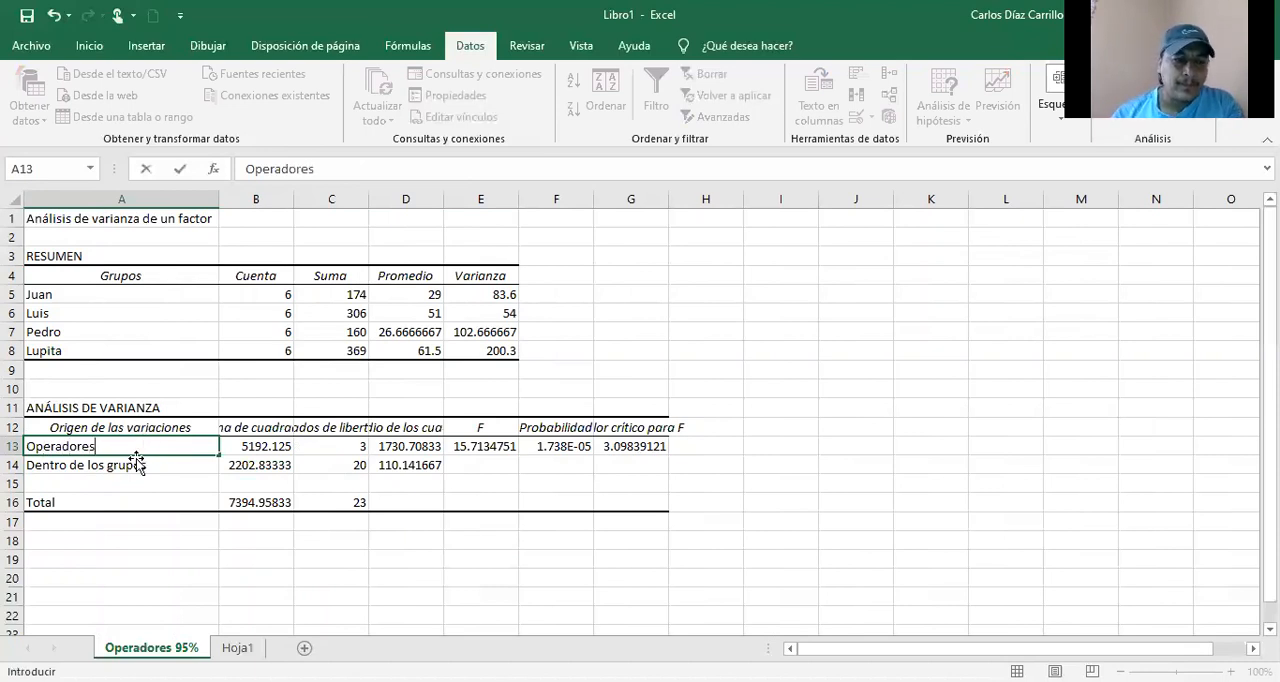
click(131, 466)
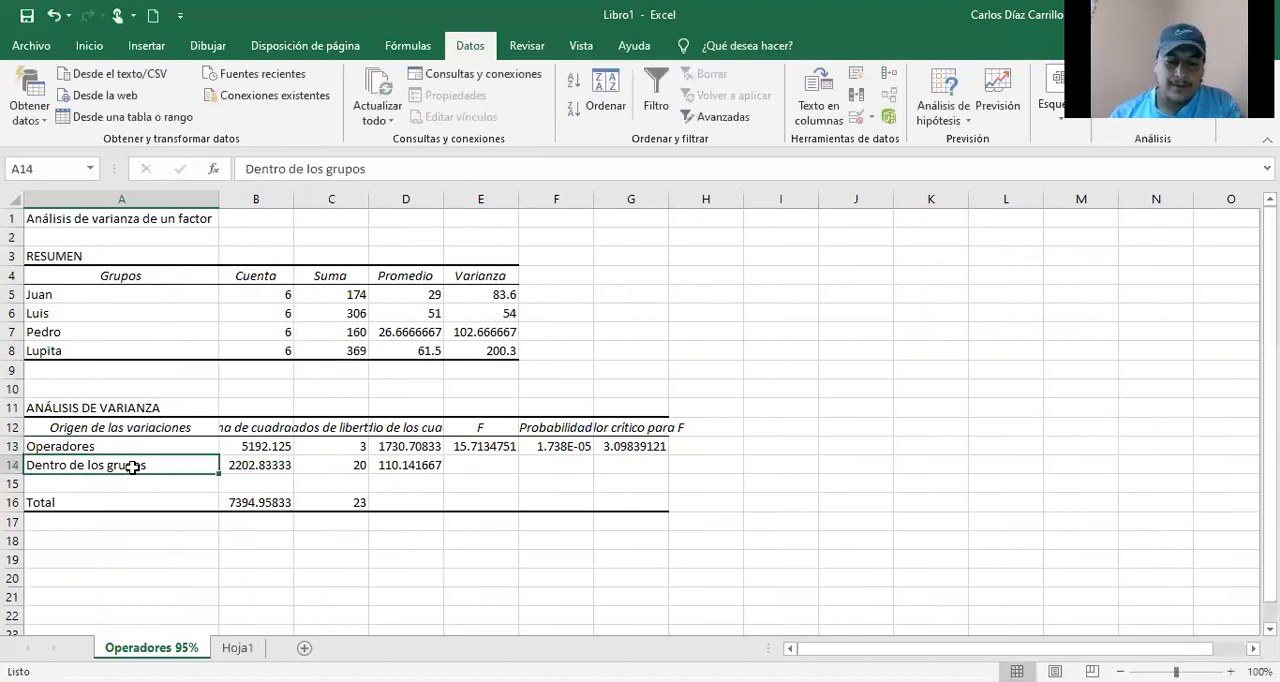
text(Residual)
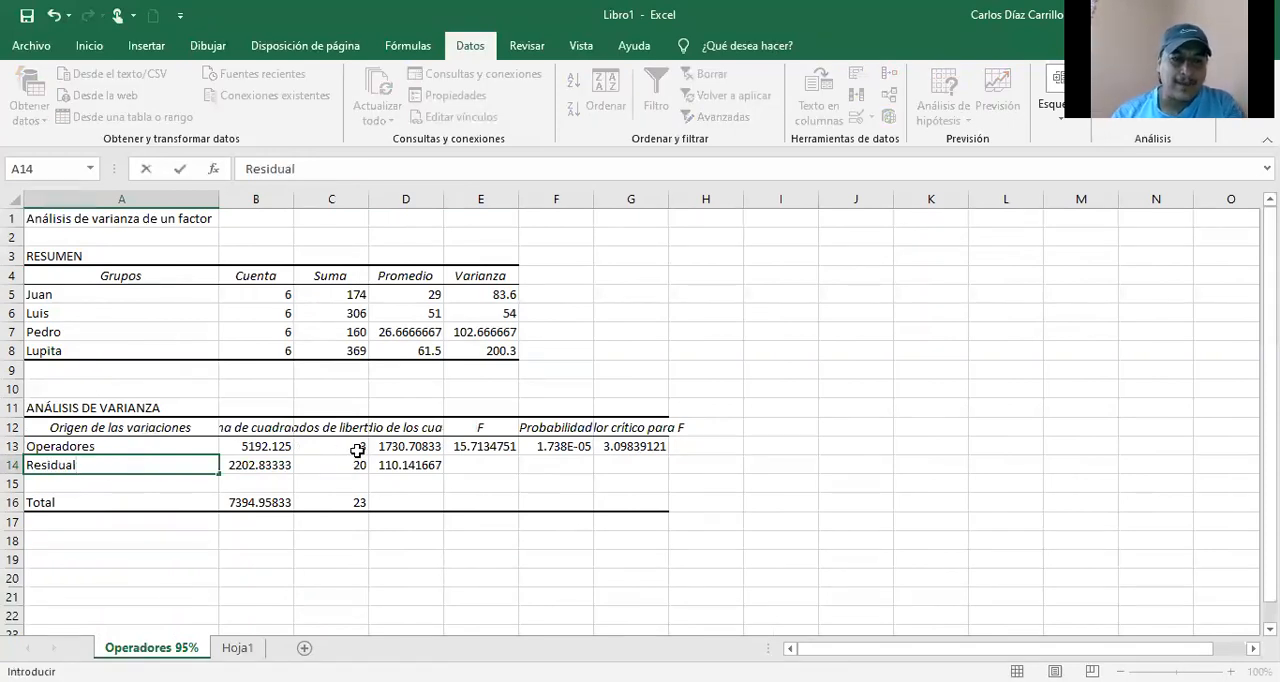
click(260, 447)
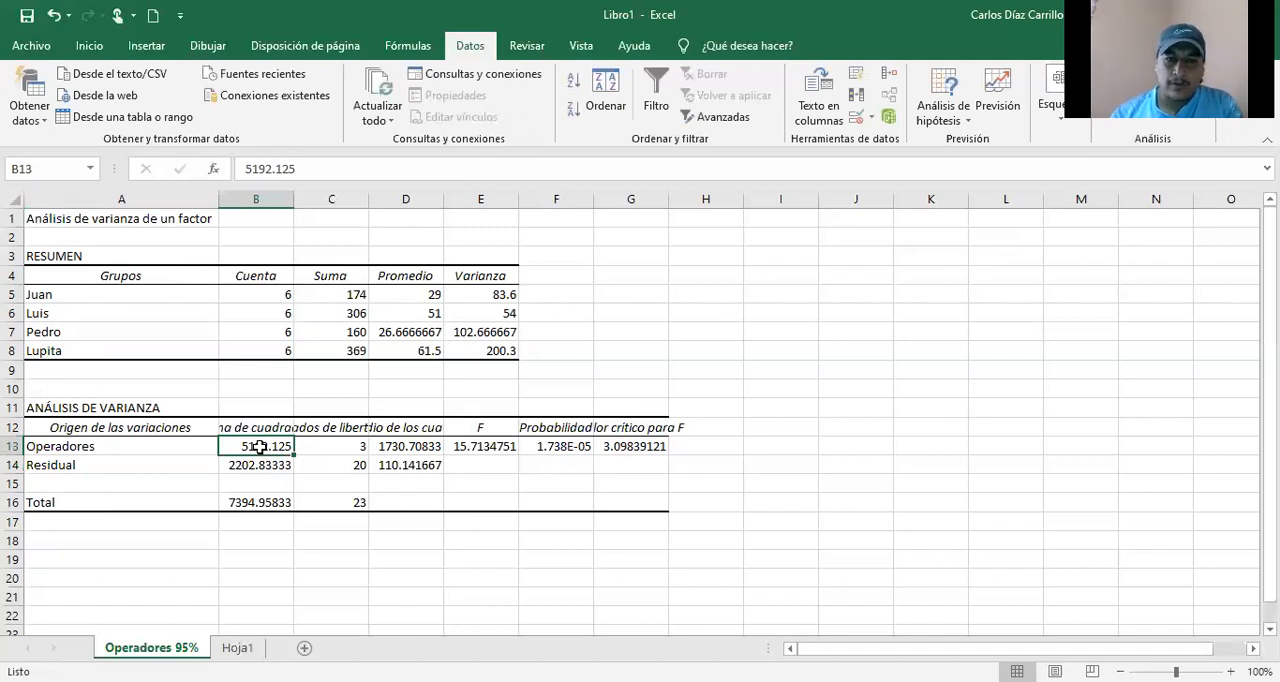
Step: Fit the widths of columns B, C, D, E and G to their contents
double_click(293, 199)
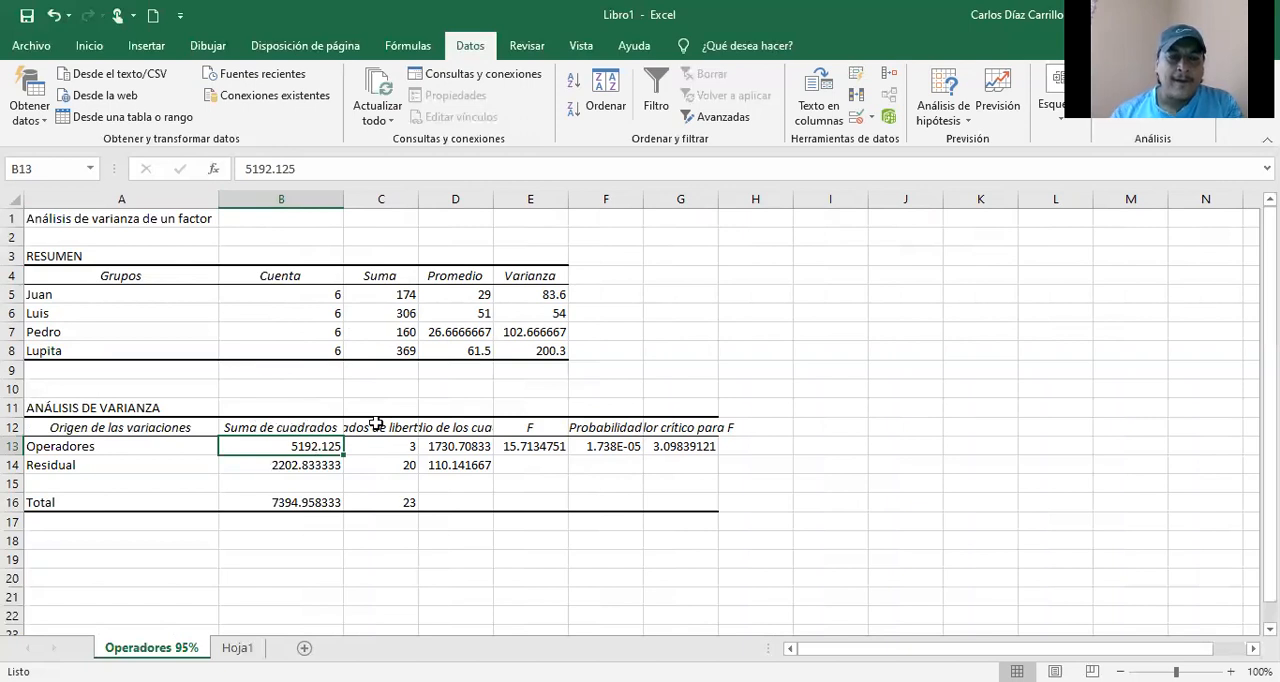
double_click(418, 196)
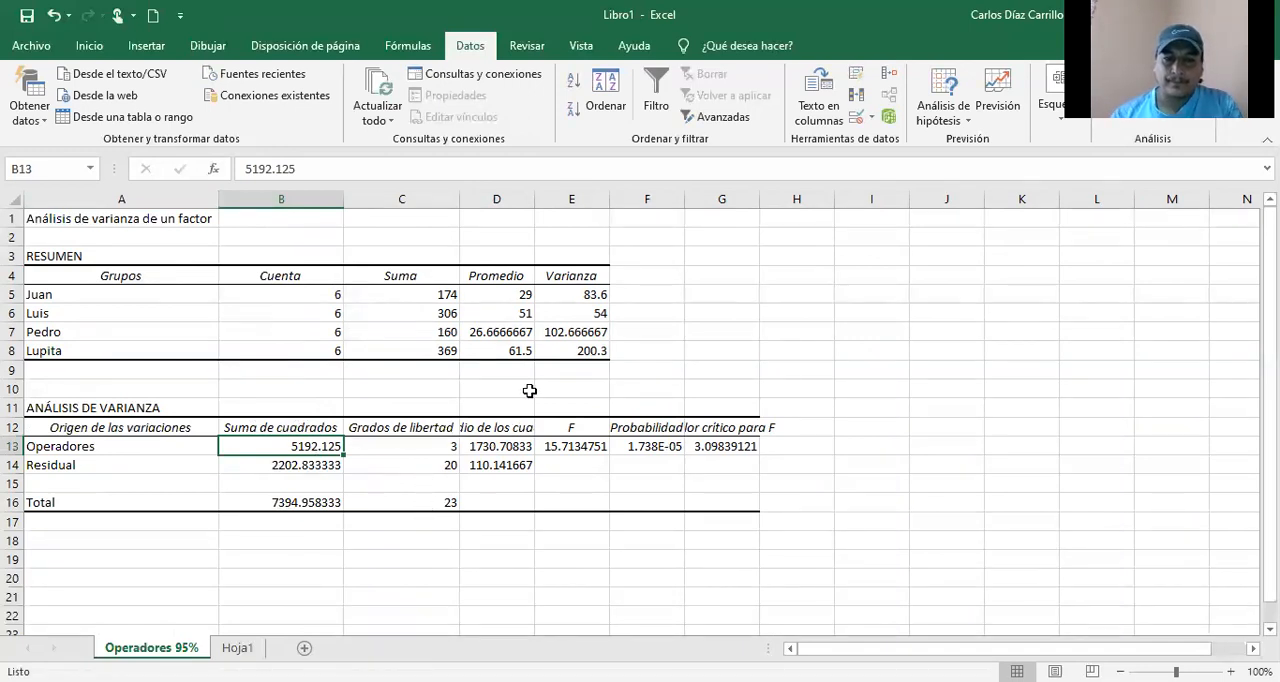
double_click(533, 200)
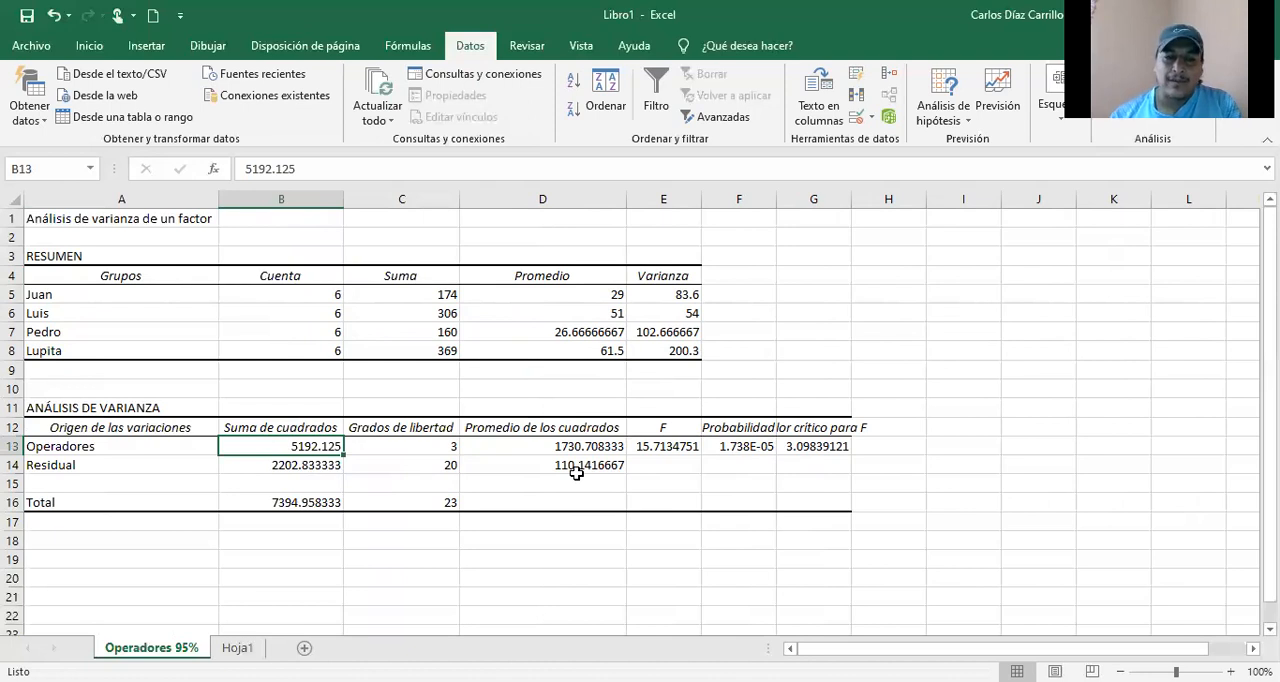
click(663, 447)
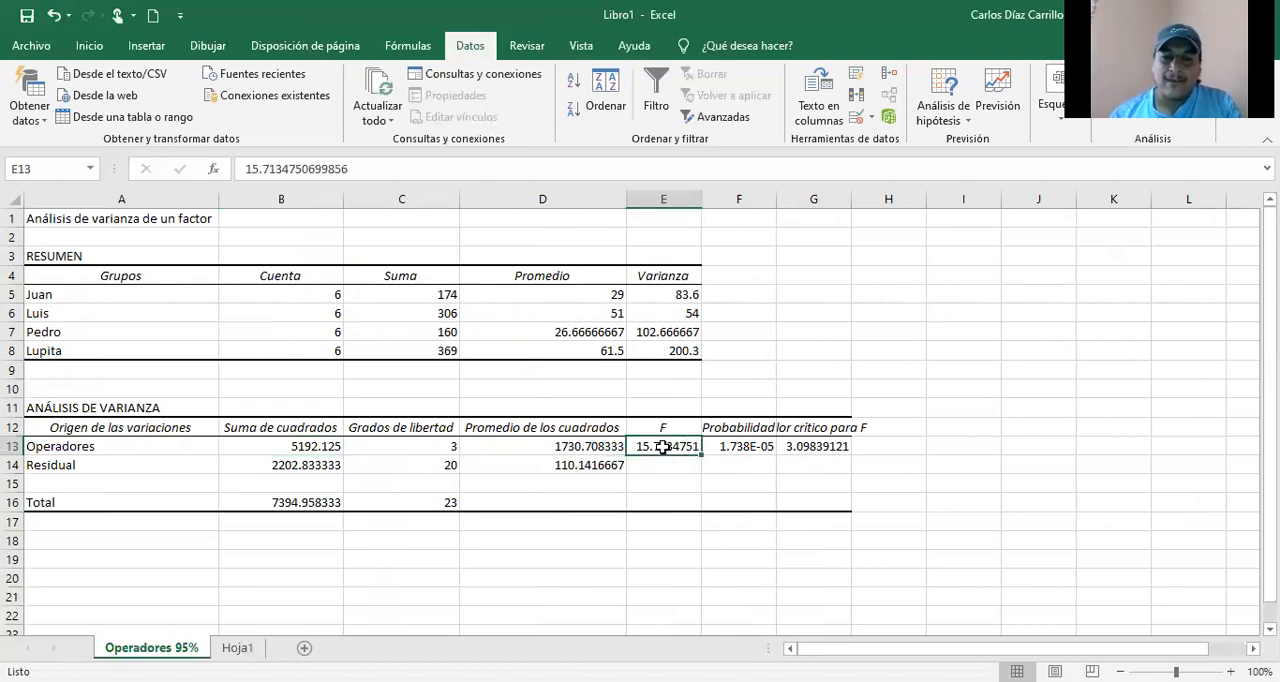
double_click(702, 201)
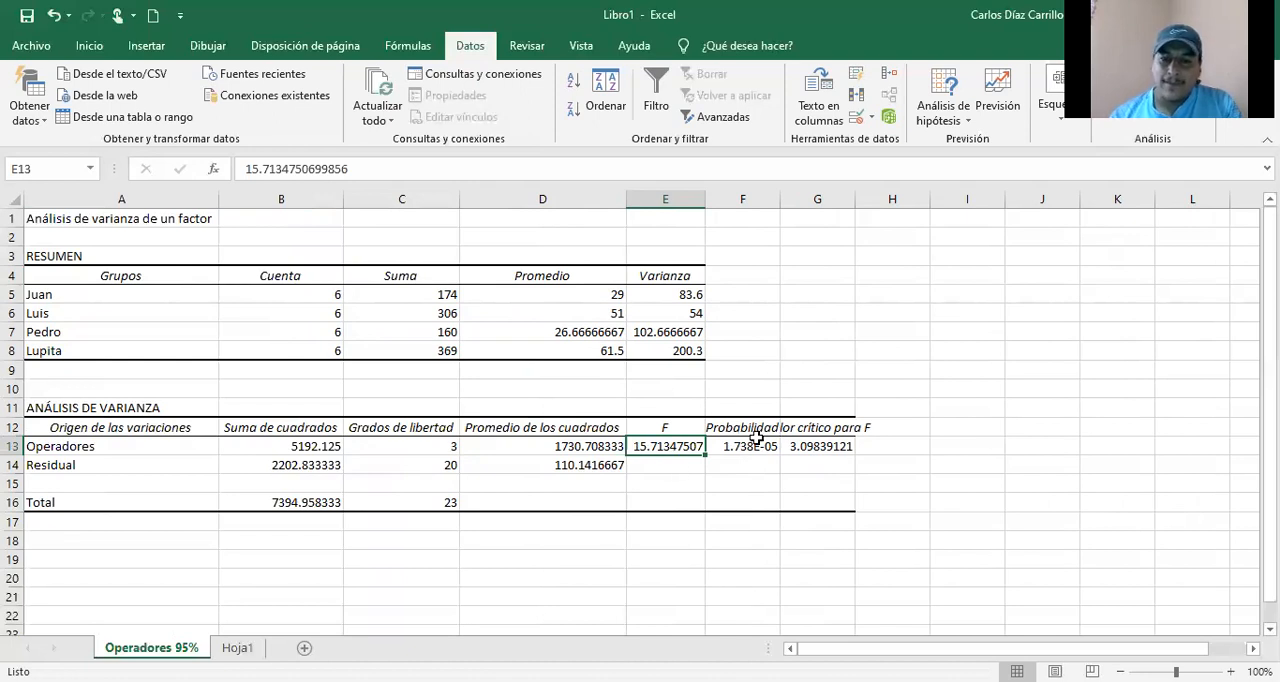
double_click(855, 199)
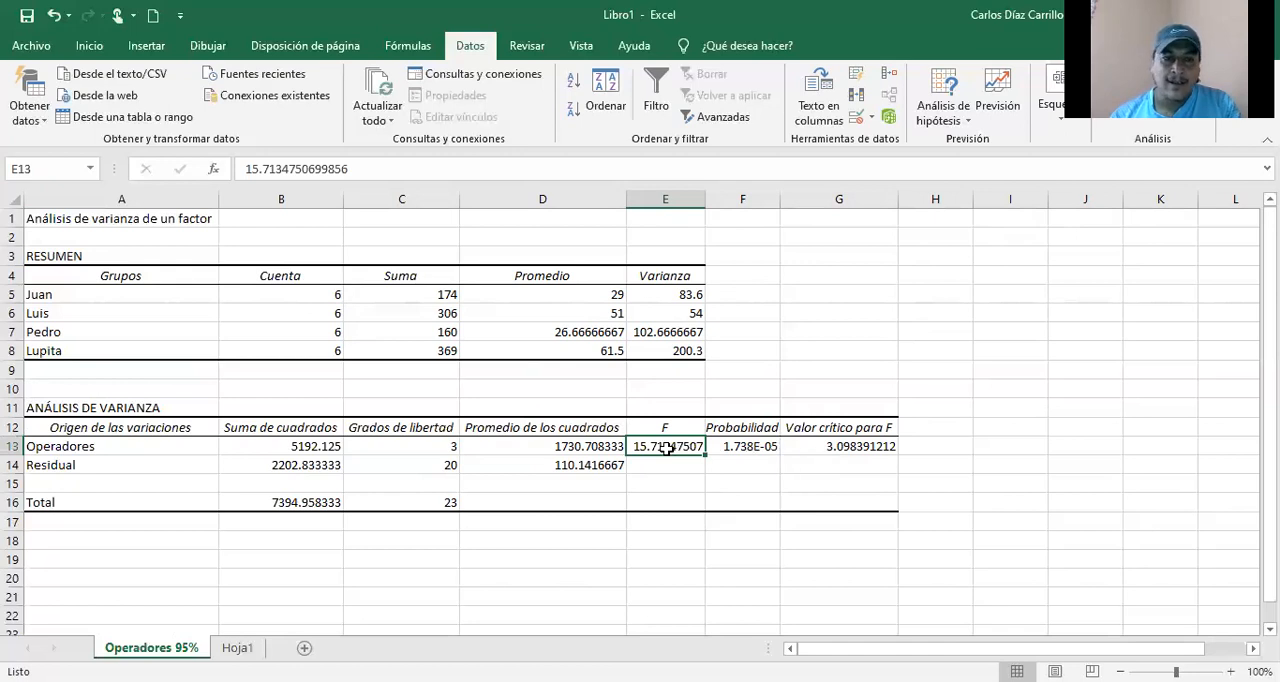
Step: Highlight the F value in cell E13 with a red fill
click(92, 47)
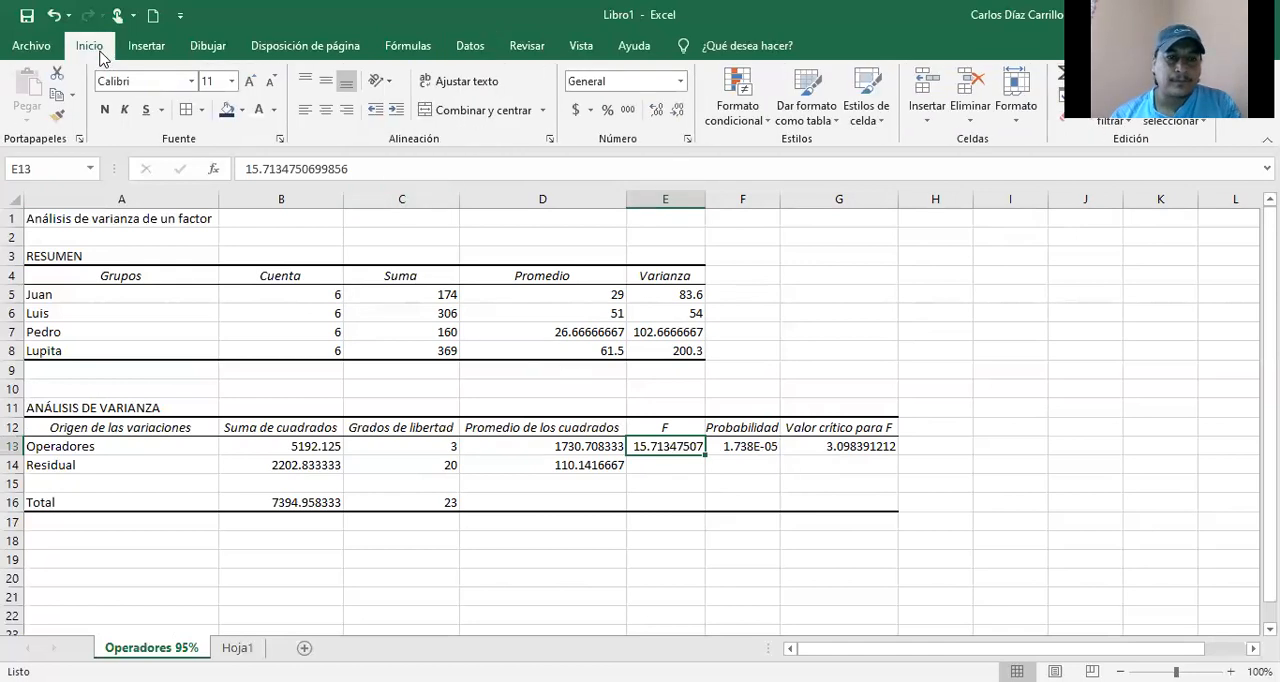
click(241, 112)
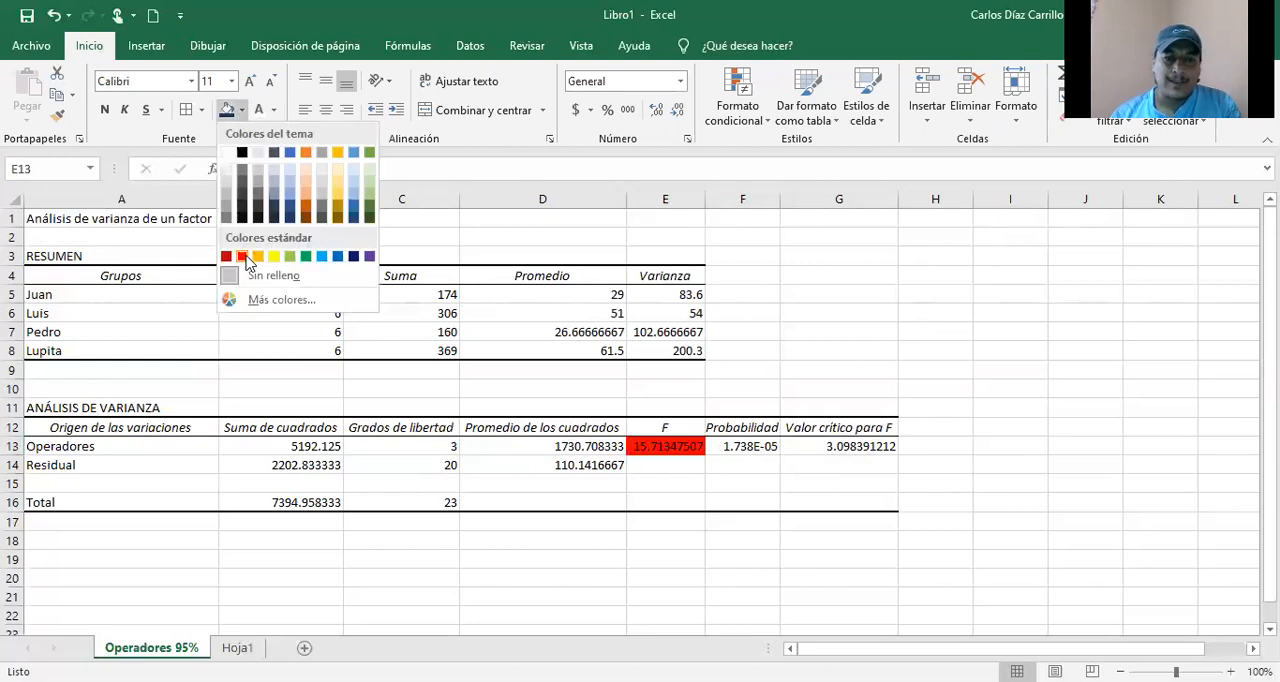
click(243, 257)
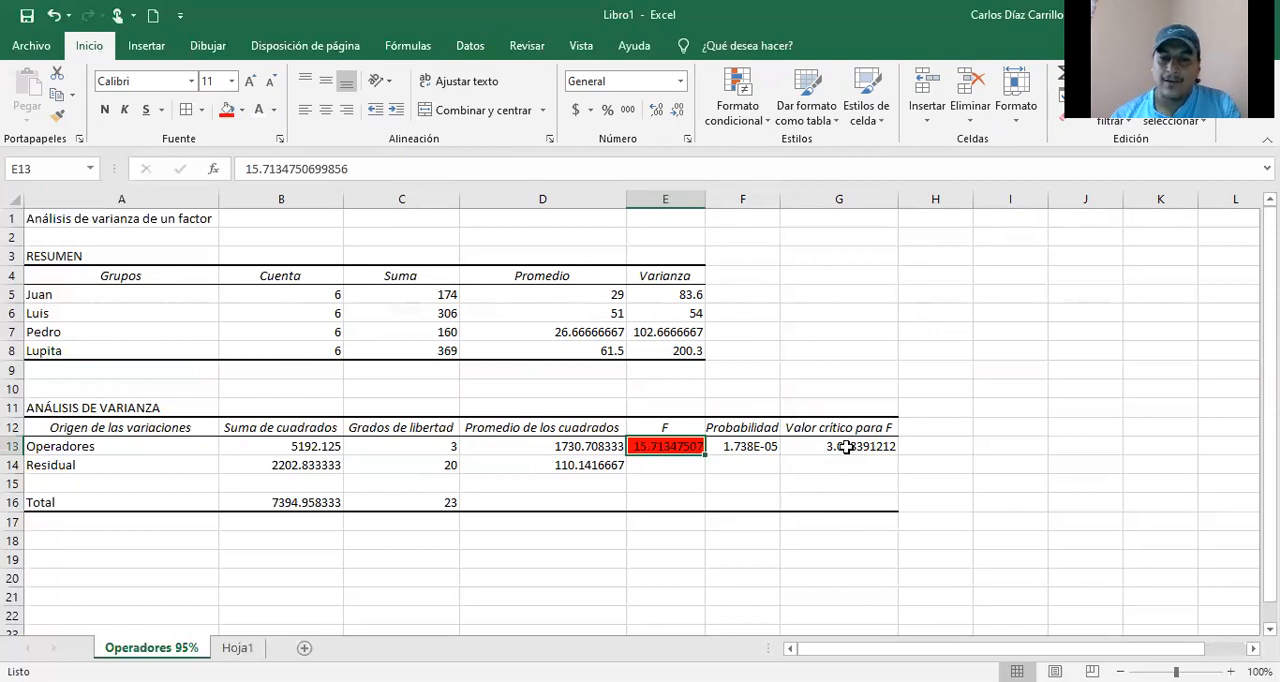
click(940, 447)
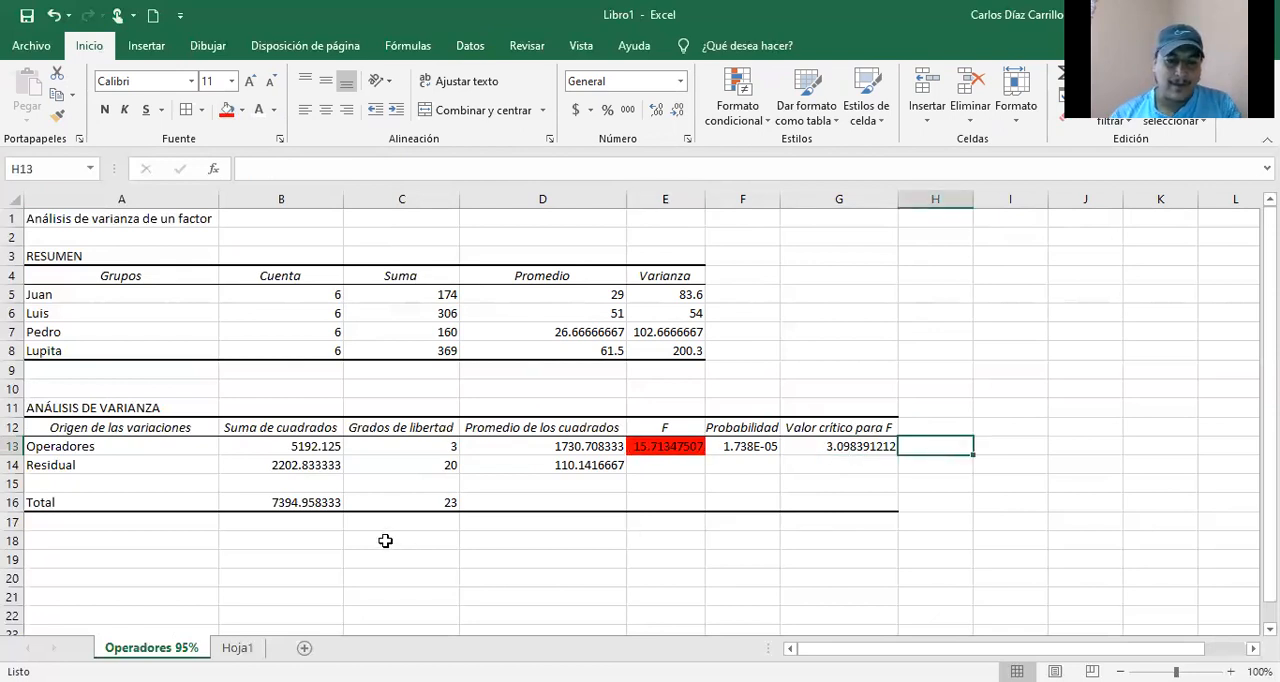
Step: Enter the comparison "Como F > Valor Crpitico" in C18, below the variance table
click(385, 541)
text(Como)
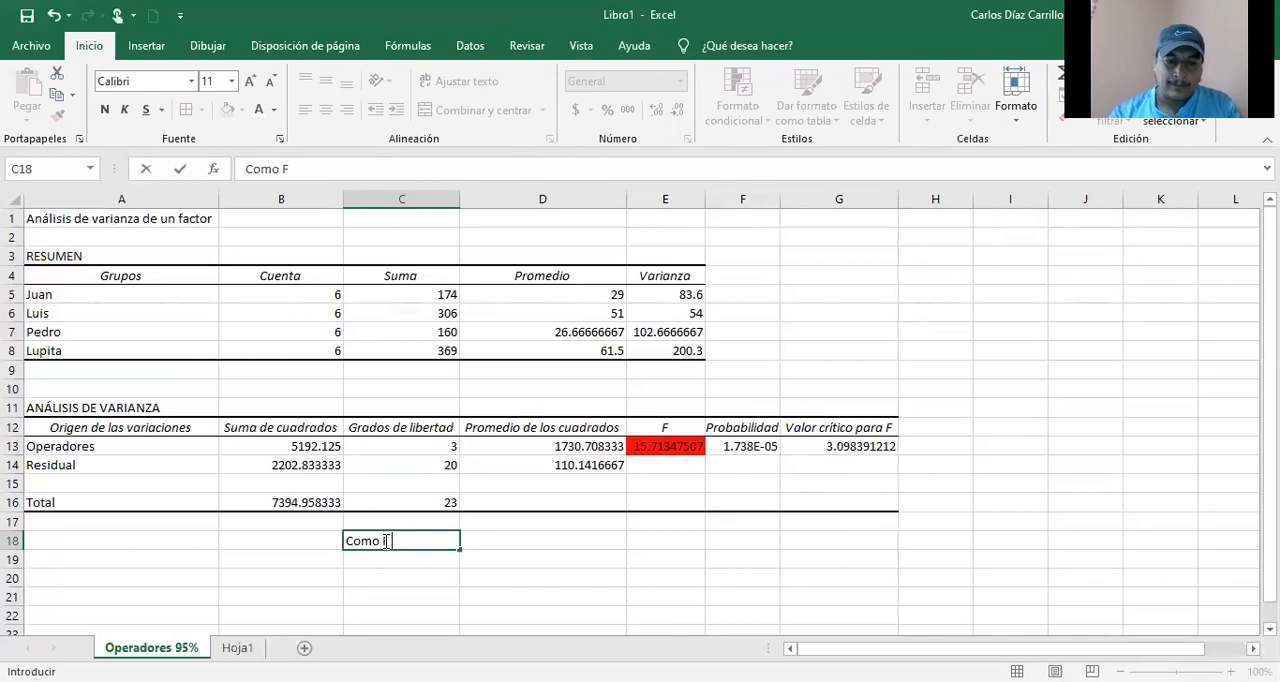
text(F <)
key(BackSpace)
text(>)
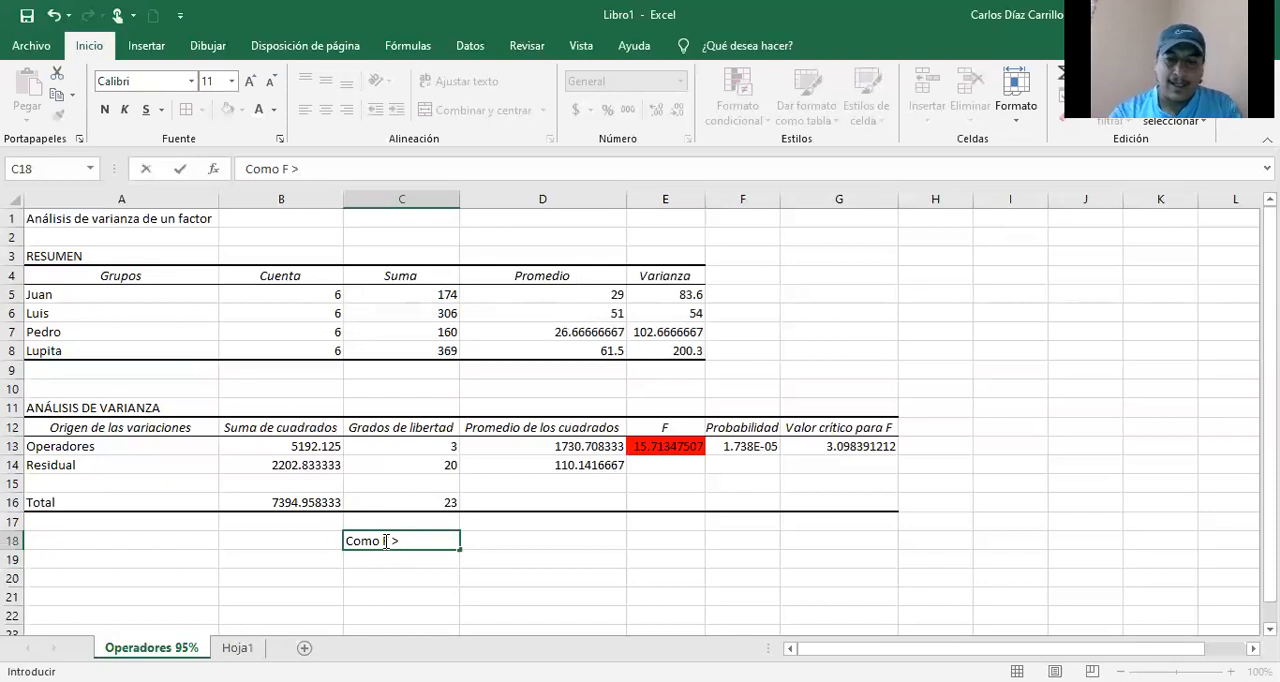
text( Valo)
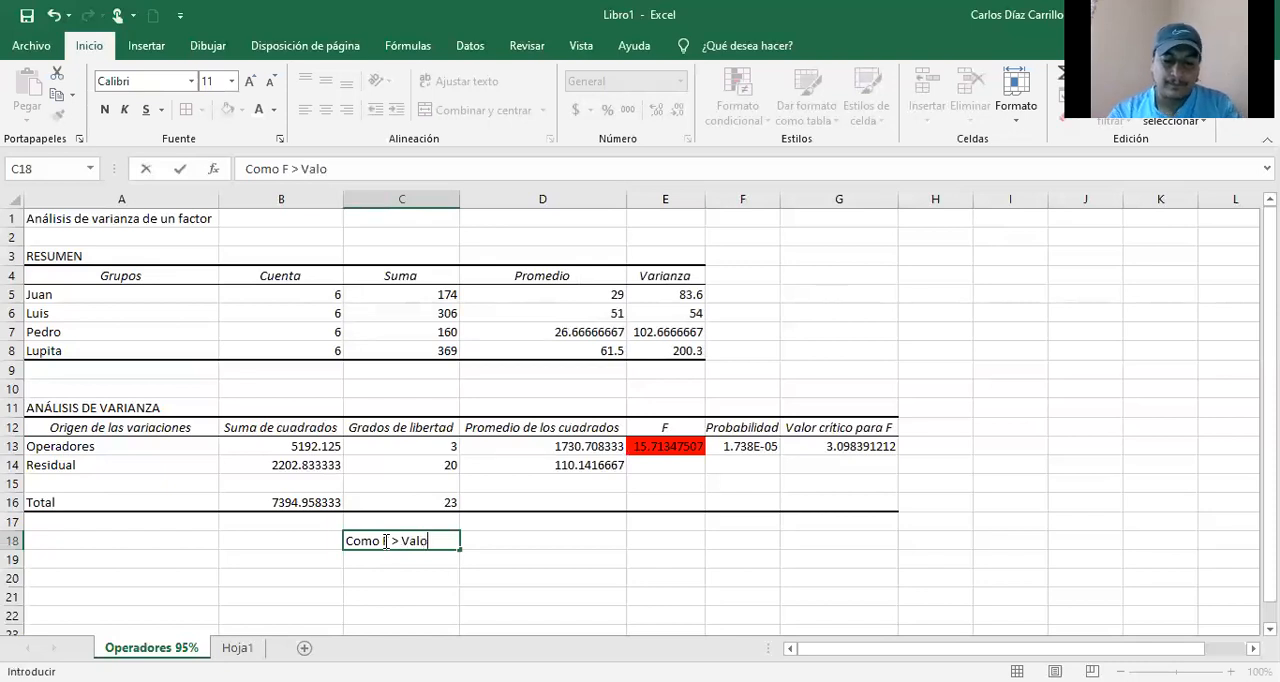
text(r Crp)
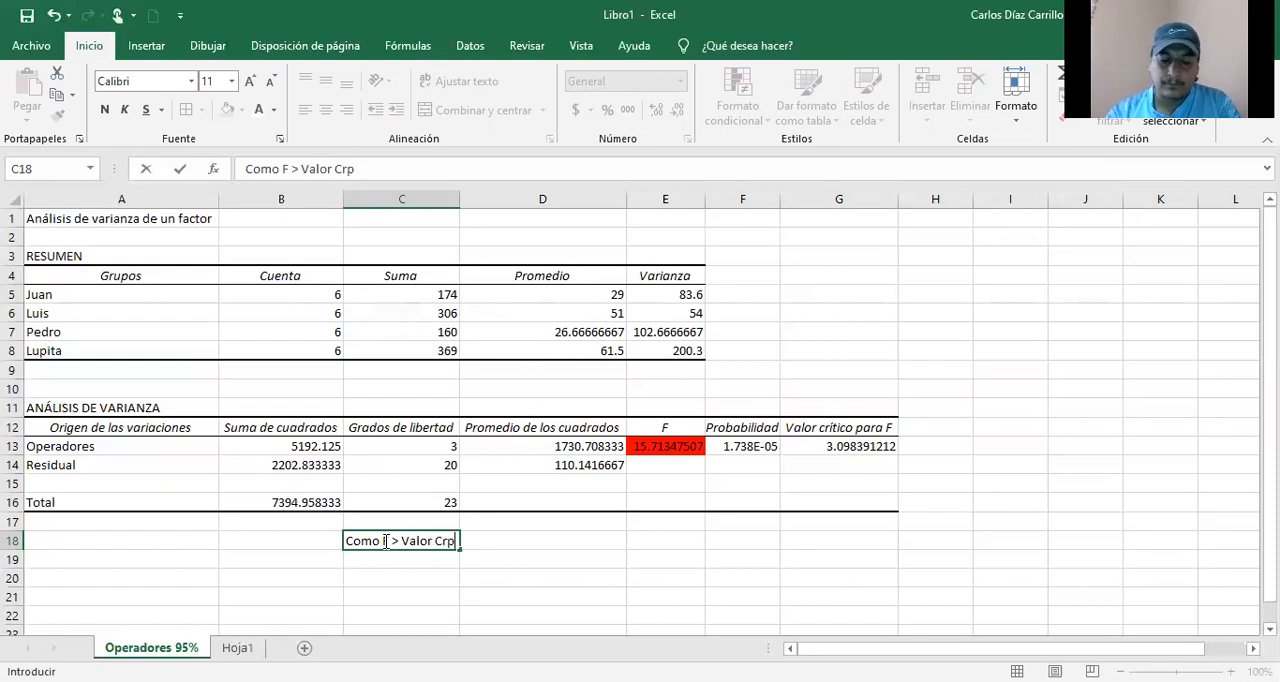
text(itico)
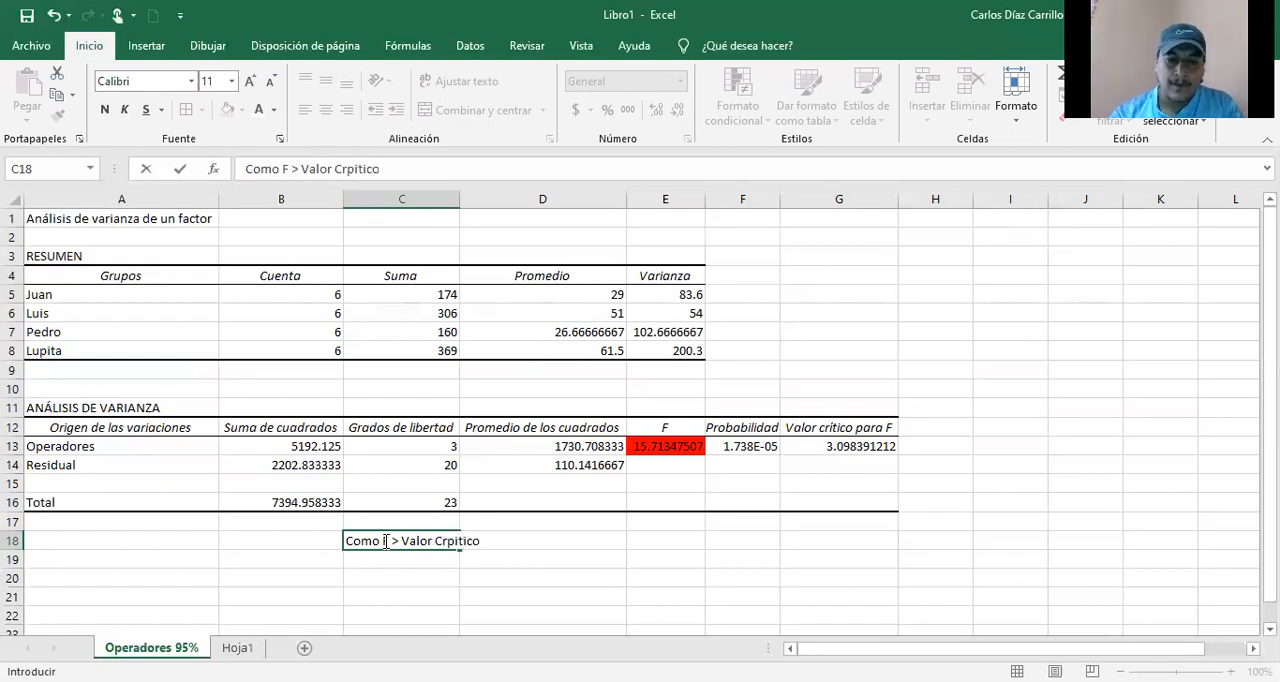
Step: Correct the misspelled last word of the comparison in C18 to "Crítico"
key(Left)
key(Left)
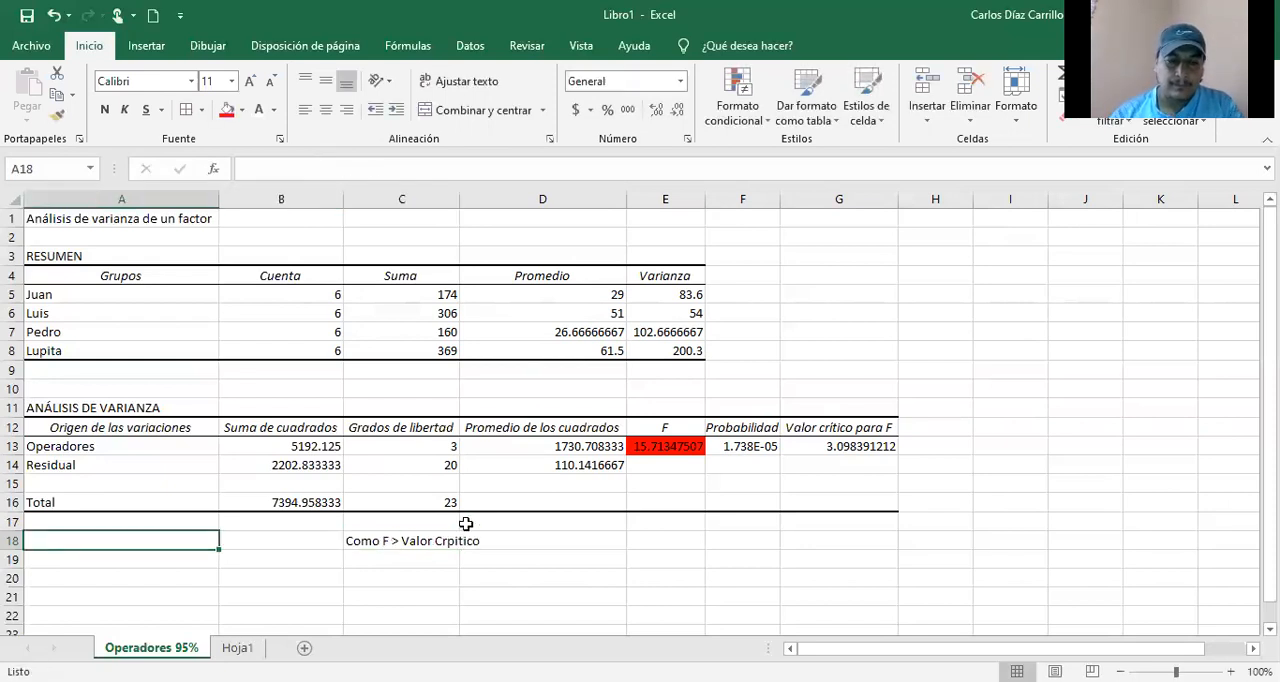
click(362, 168)
key(BackSpace)
key(BackSpace)
text(í)
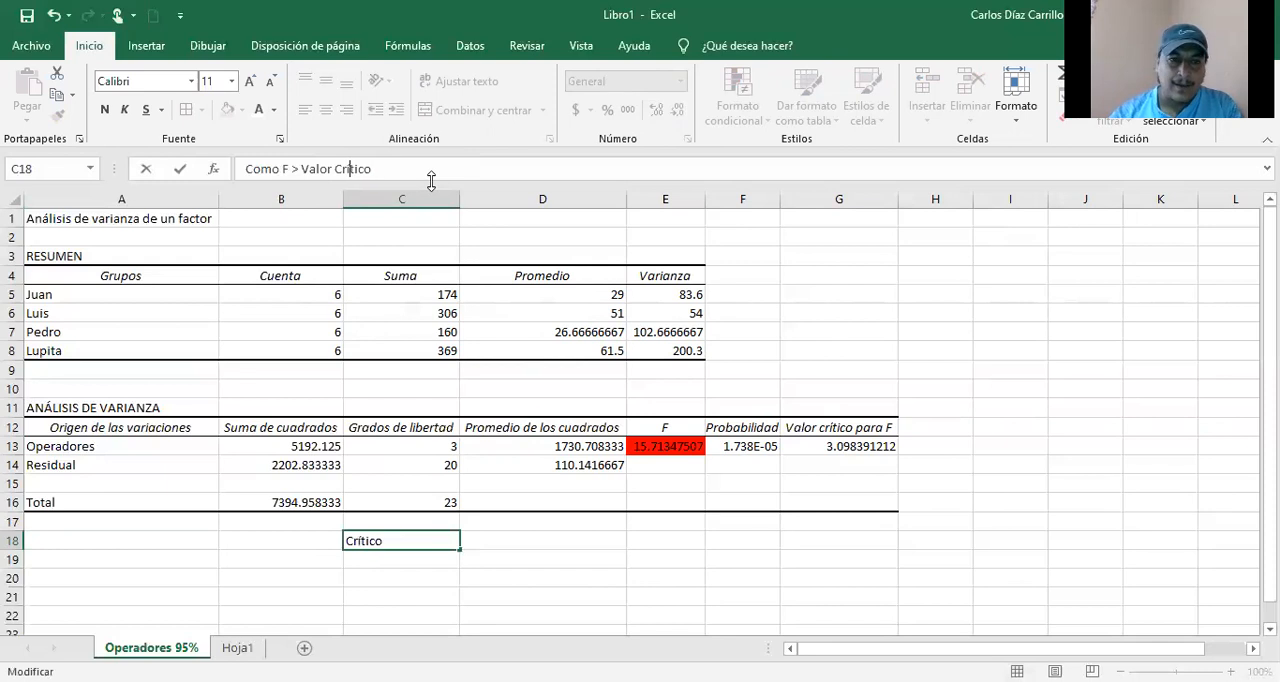
Step: Enlarge the formula bar and return it to a single line
drag(431, 180, 431, 273)
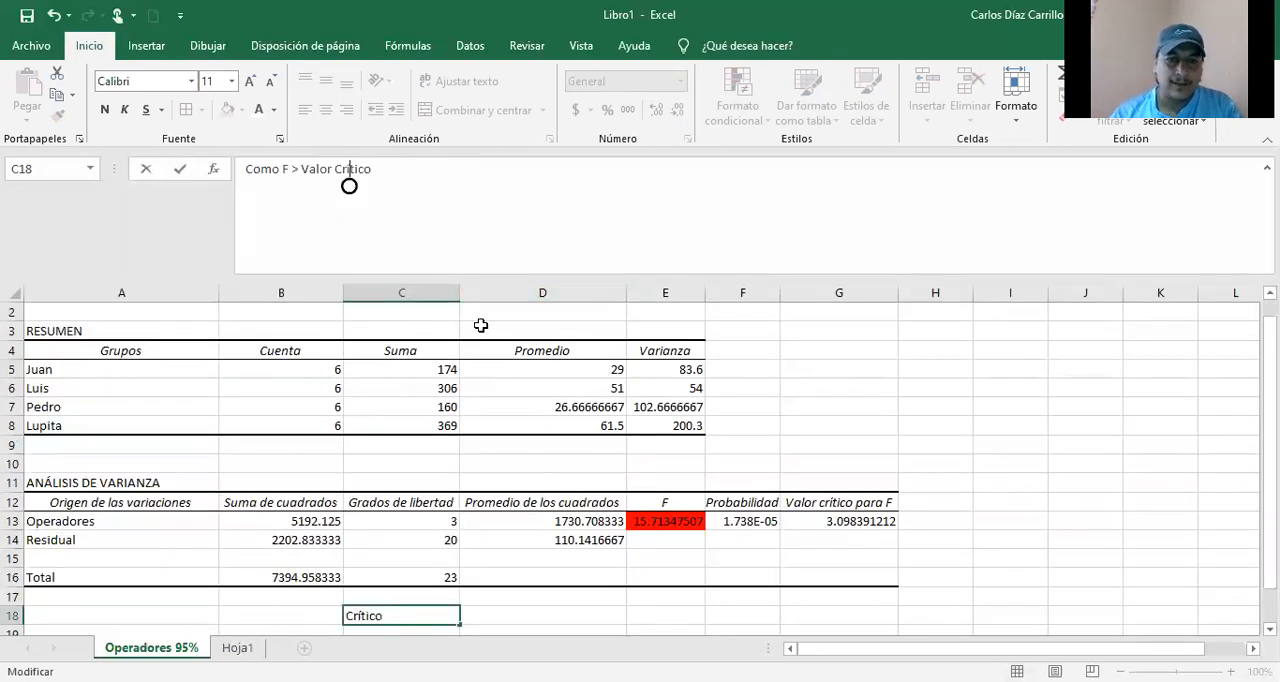
click(556, 614)
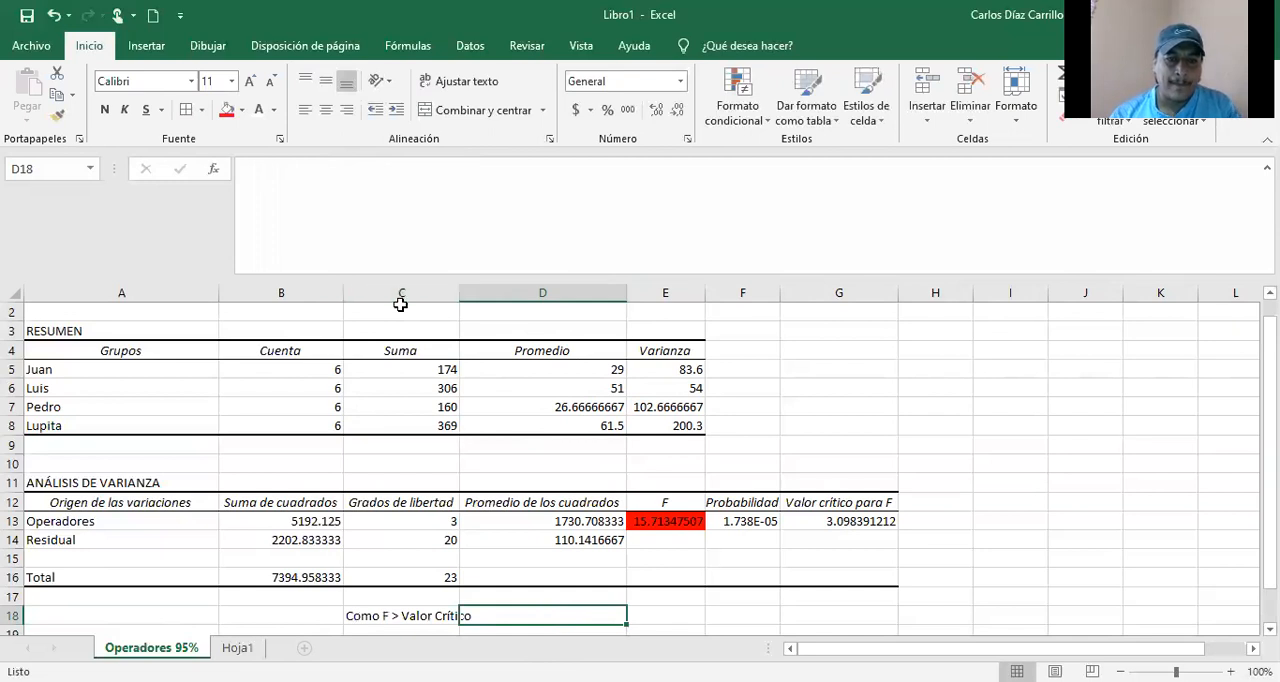
click(298, 230)
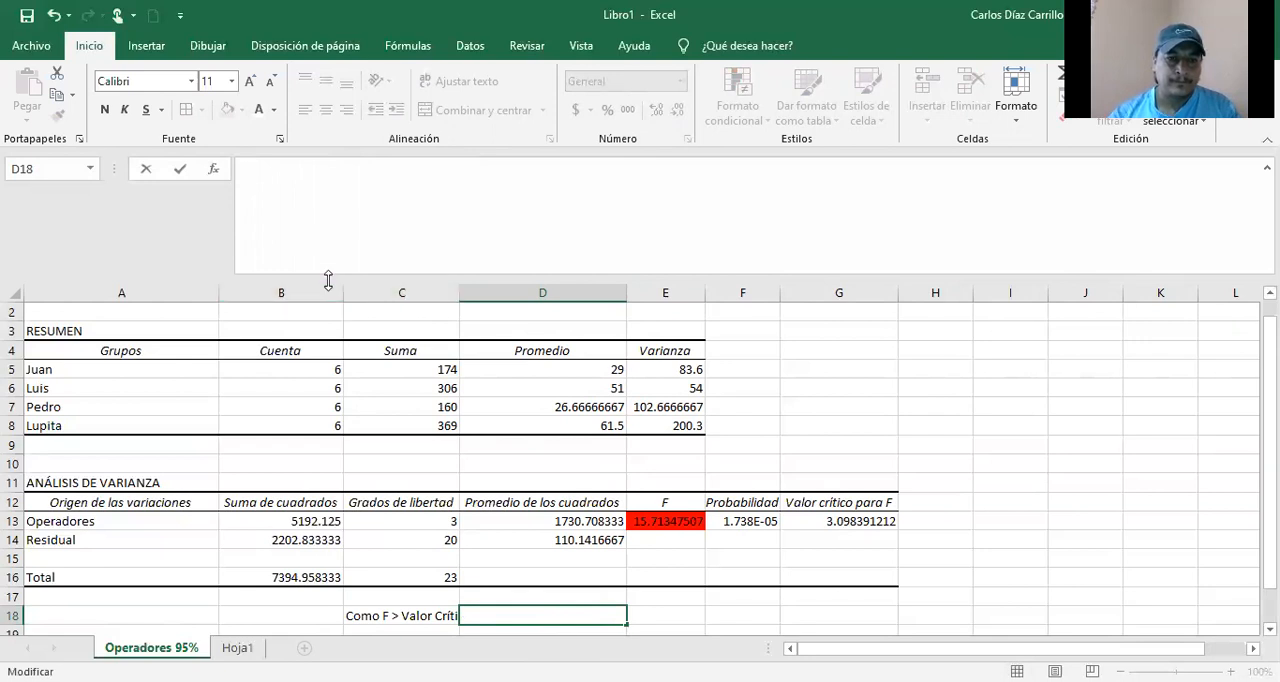
drag(328, 281, 331, 177)
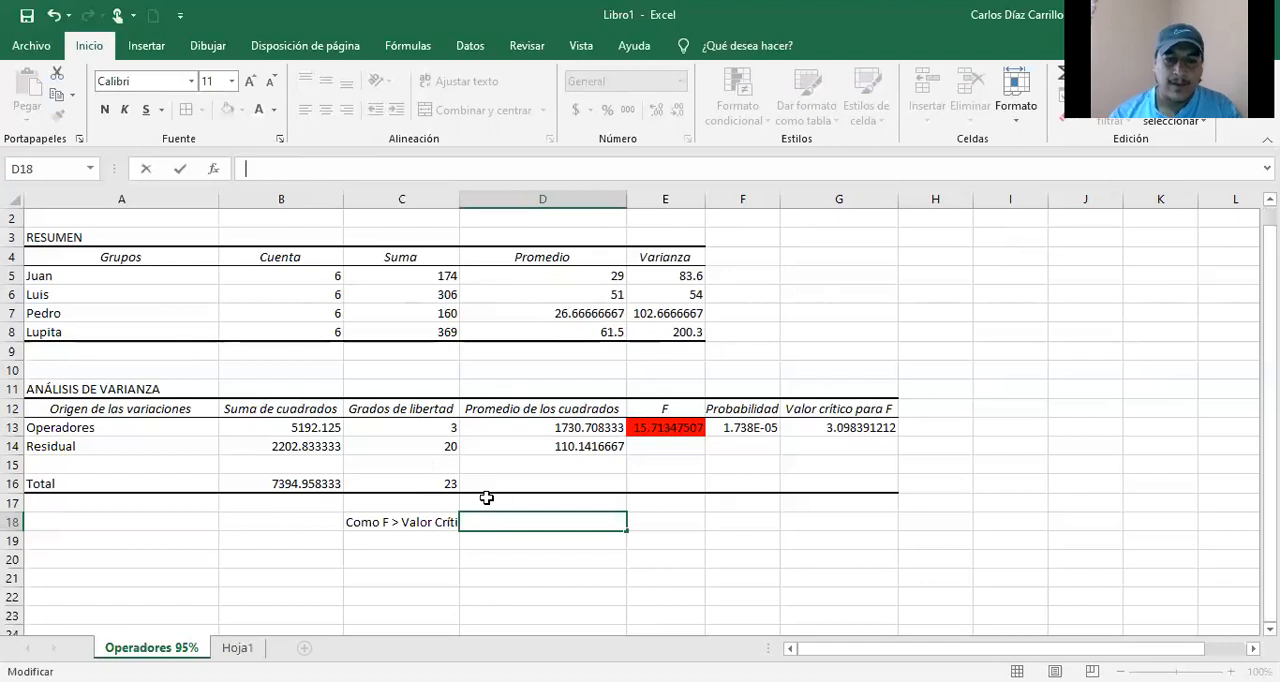
click(481, 542)
Step: Append "para F" to the comparison in C18 so it reads "Como F > Valor Crítico para F"
click(423, 522)
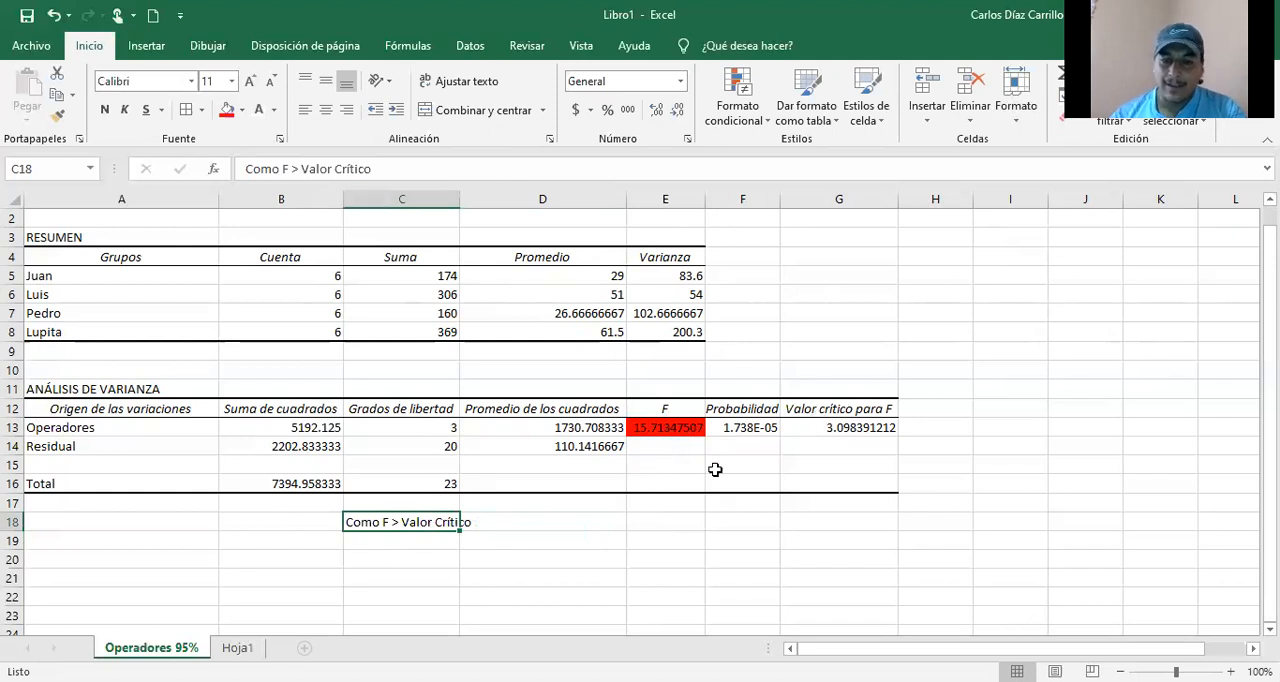
click(380, 169)
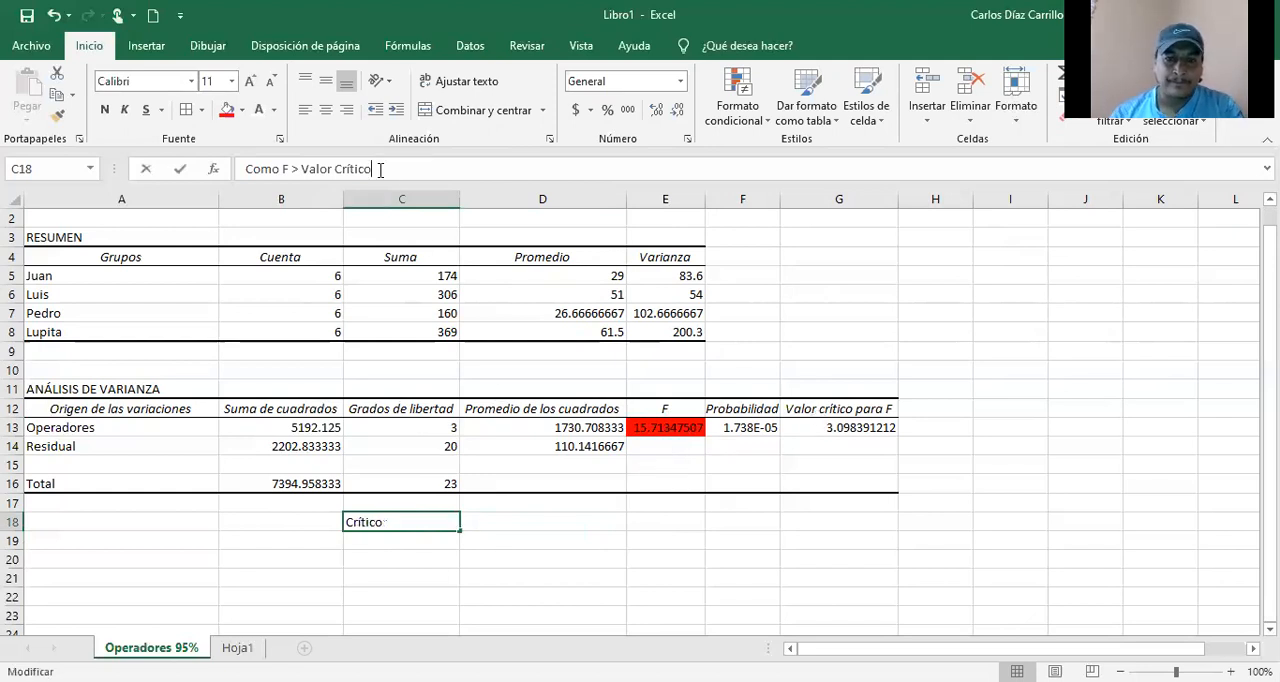
text(para)
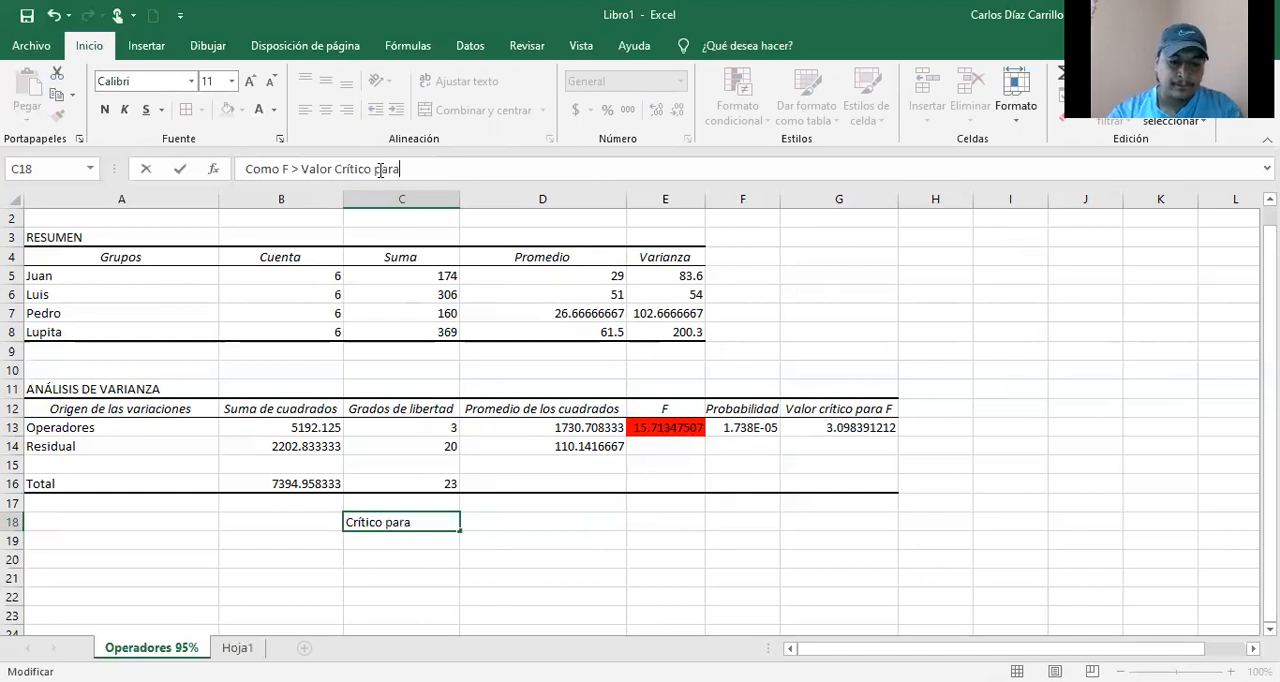
text( F)
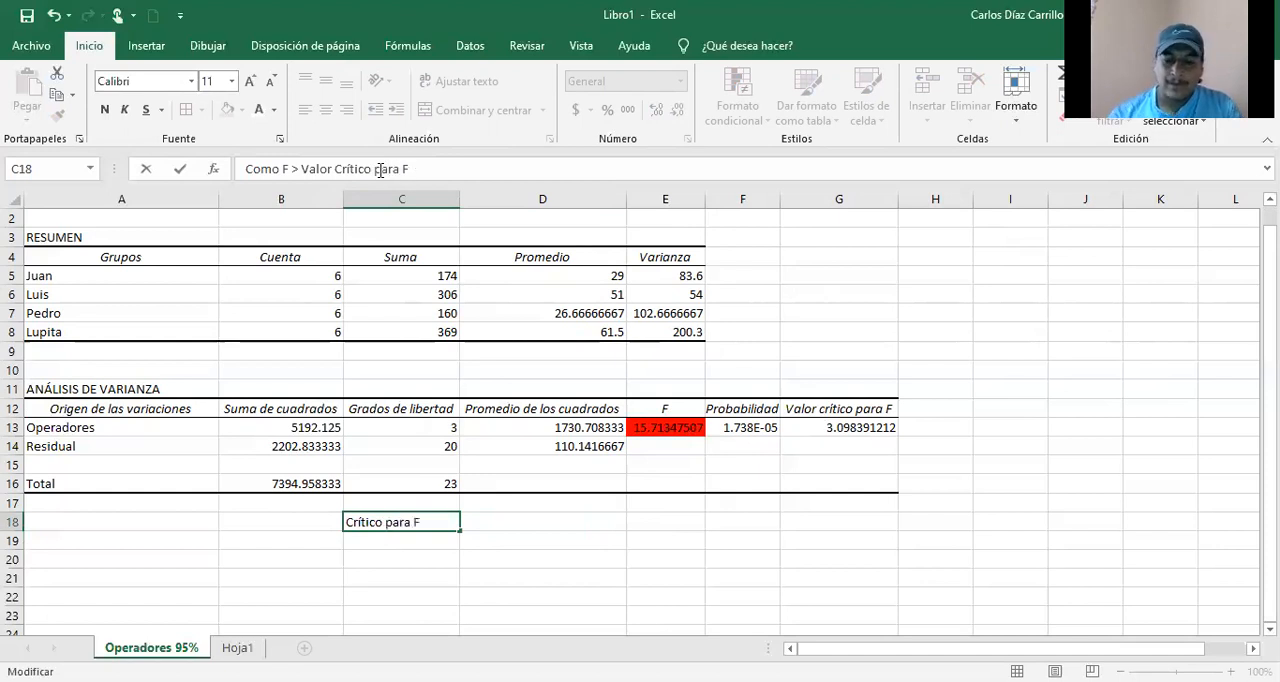
key(Return)
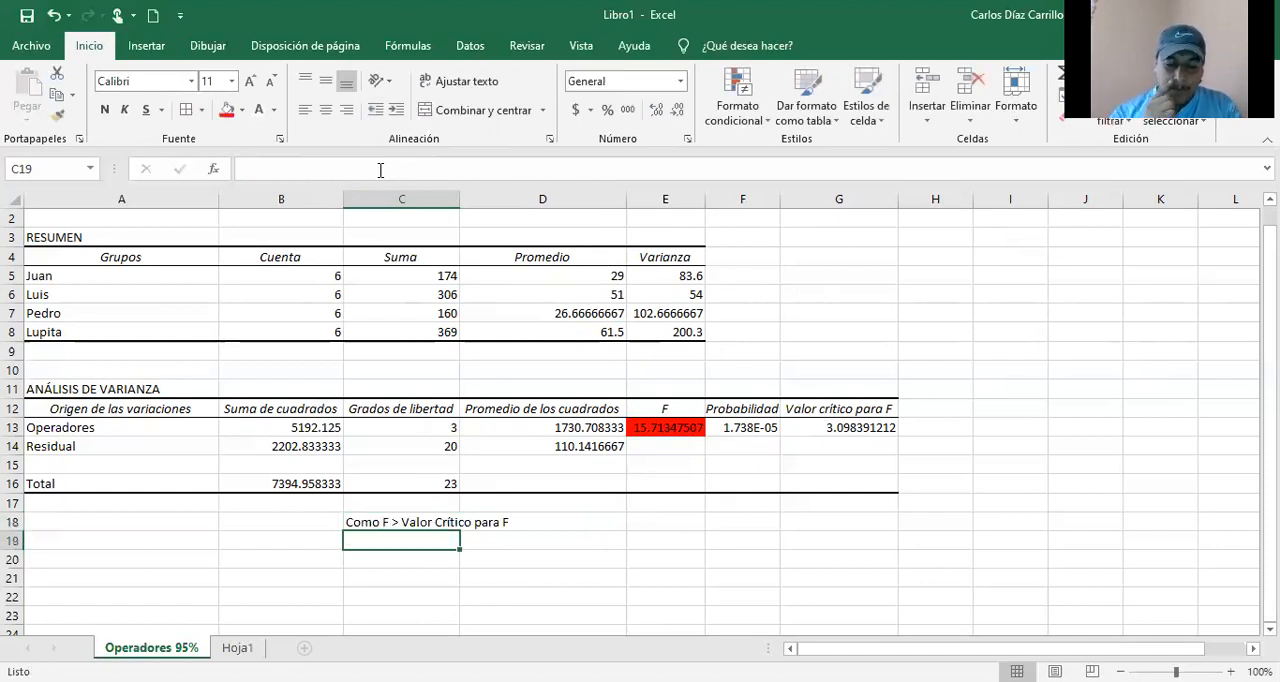
Step: Write the conclusion "Se rechaza = Los operadores producen diferente" in C19, under the F comparison
text(Se )
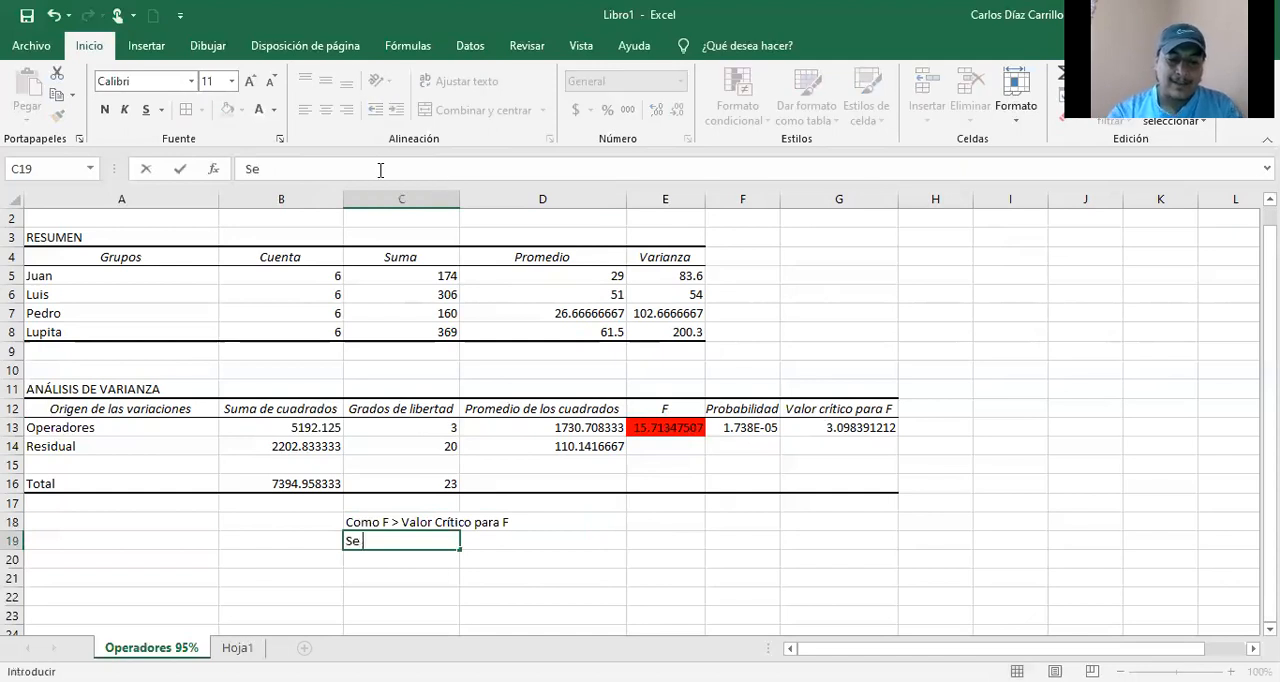
text(recha)
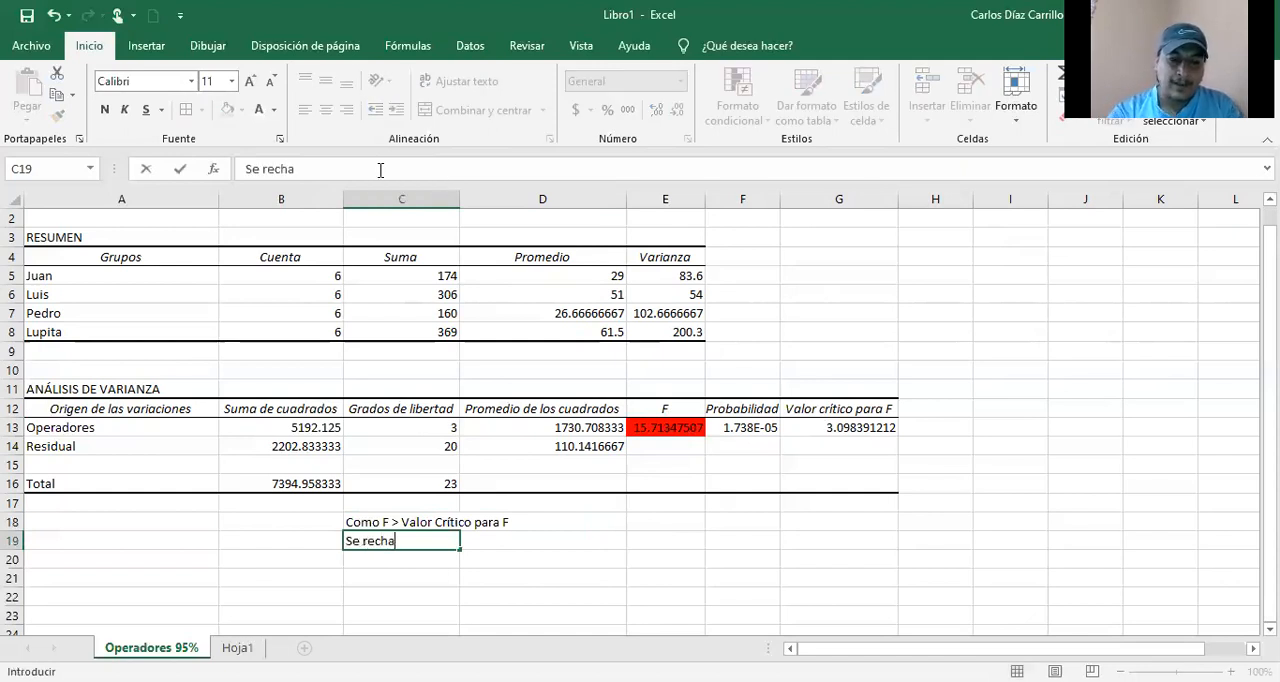
text(za =)
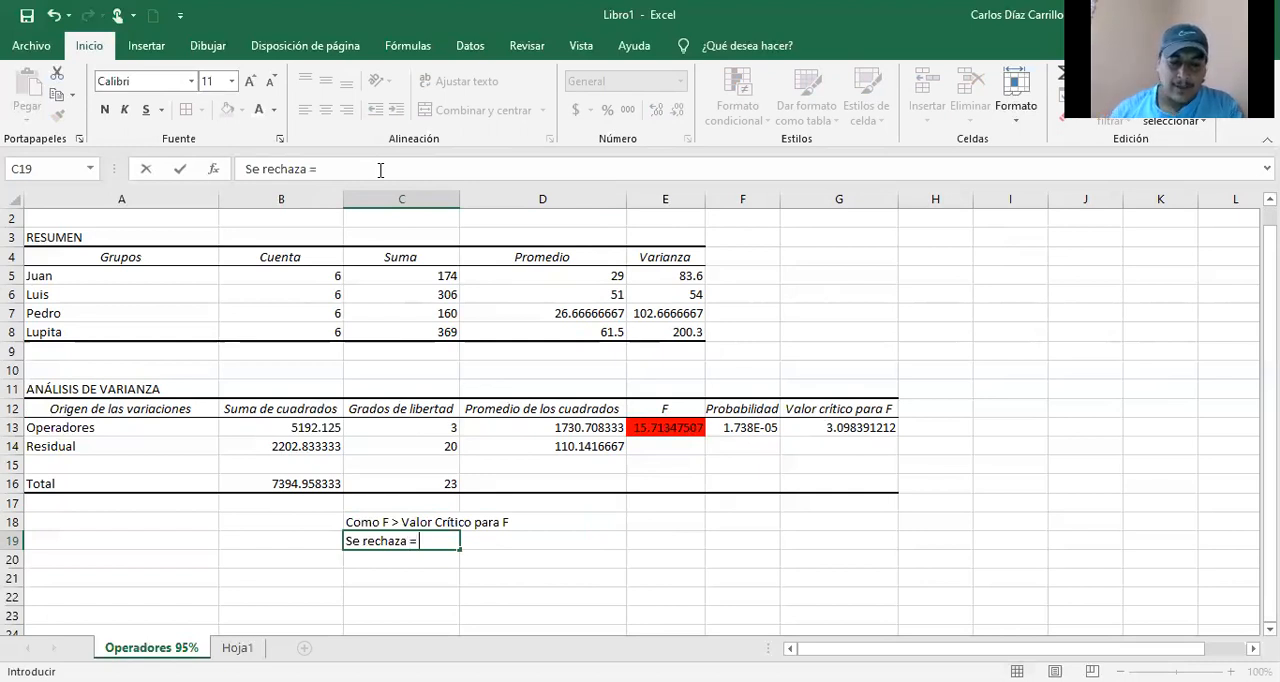
text(H)
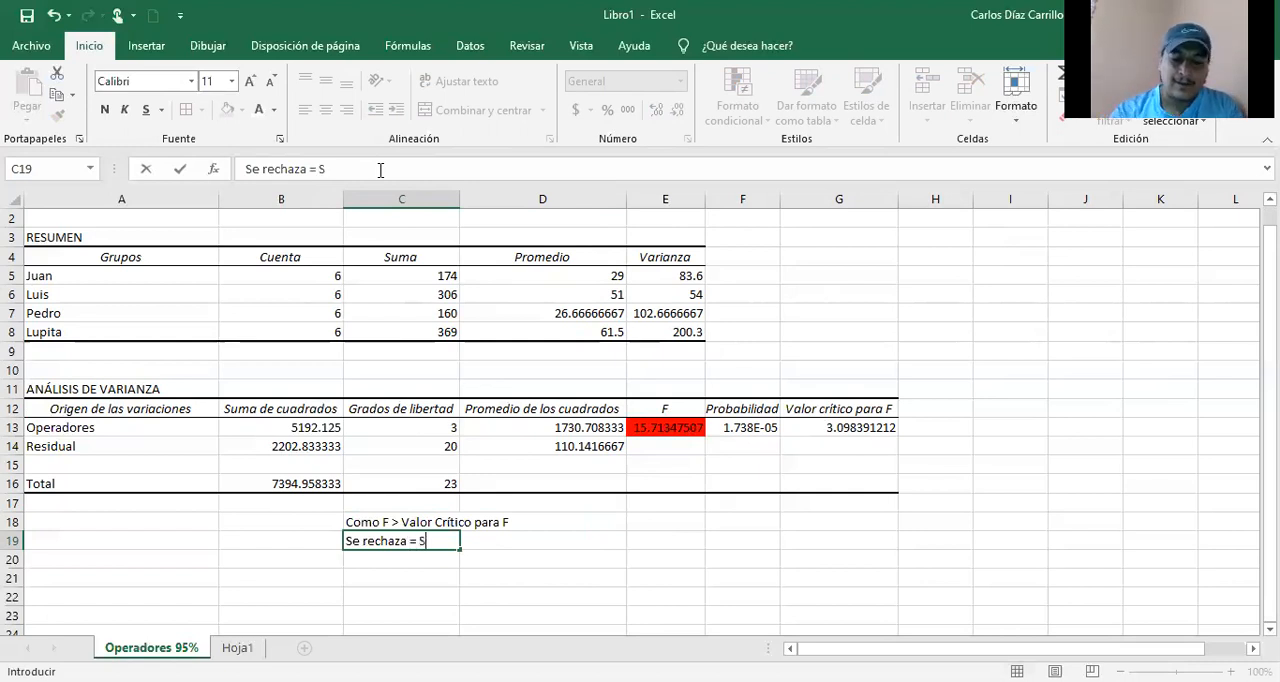
key(BackSpace)
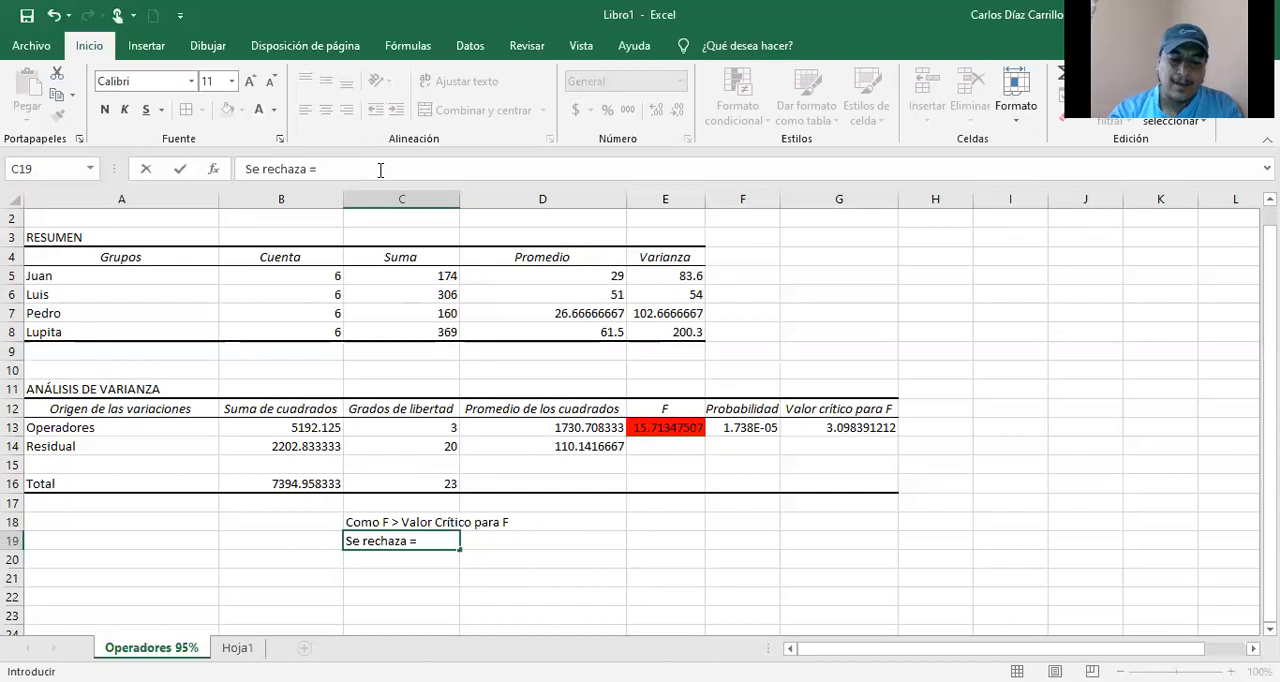
text(Los op)
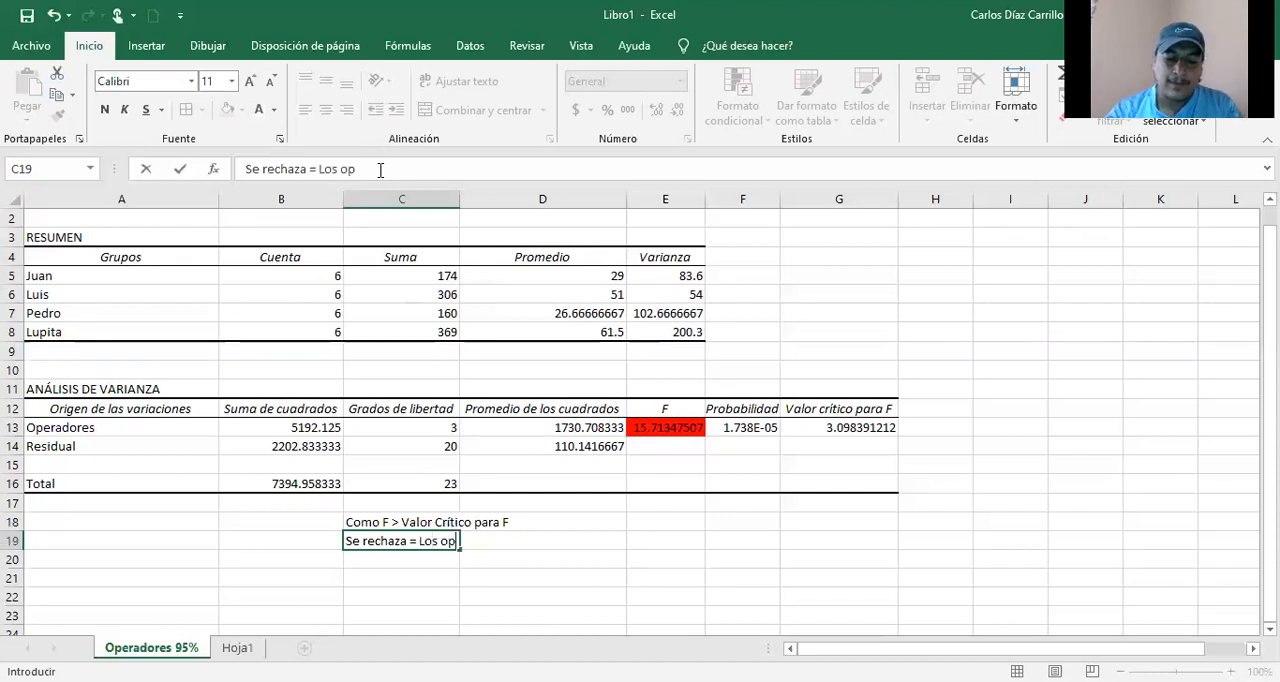
text(eradores trabaj)
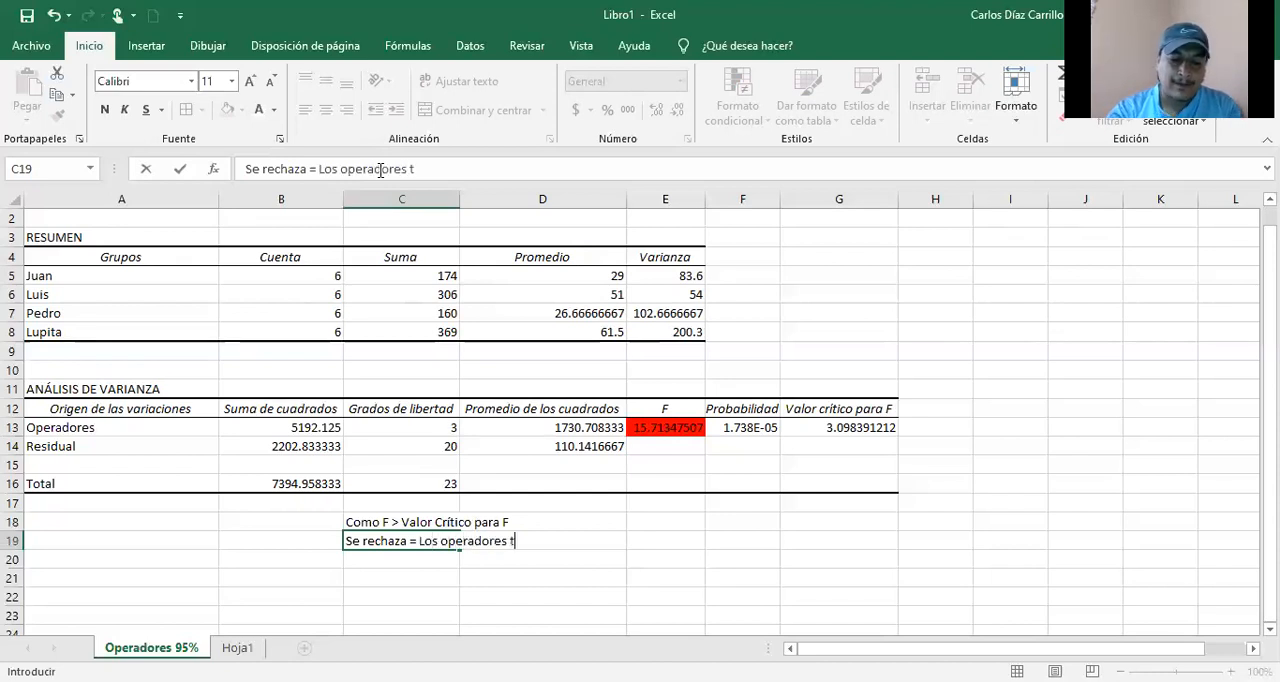
key(BackSpace)
key(BackSpace)
key(BackSpace)
key(BackSpace)
key(BackSpace)
key(BackSpace)
key(BackSpace)
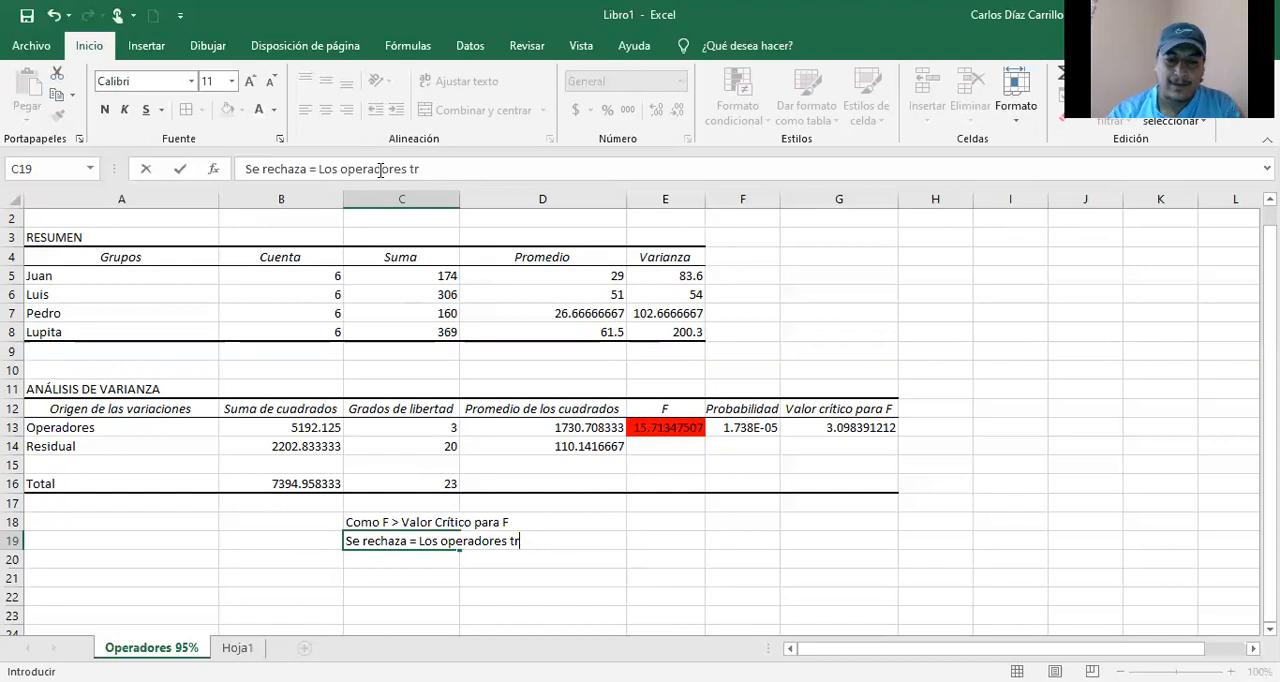
text(pro)
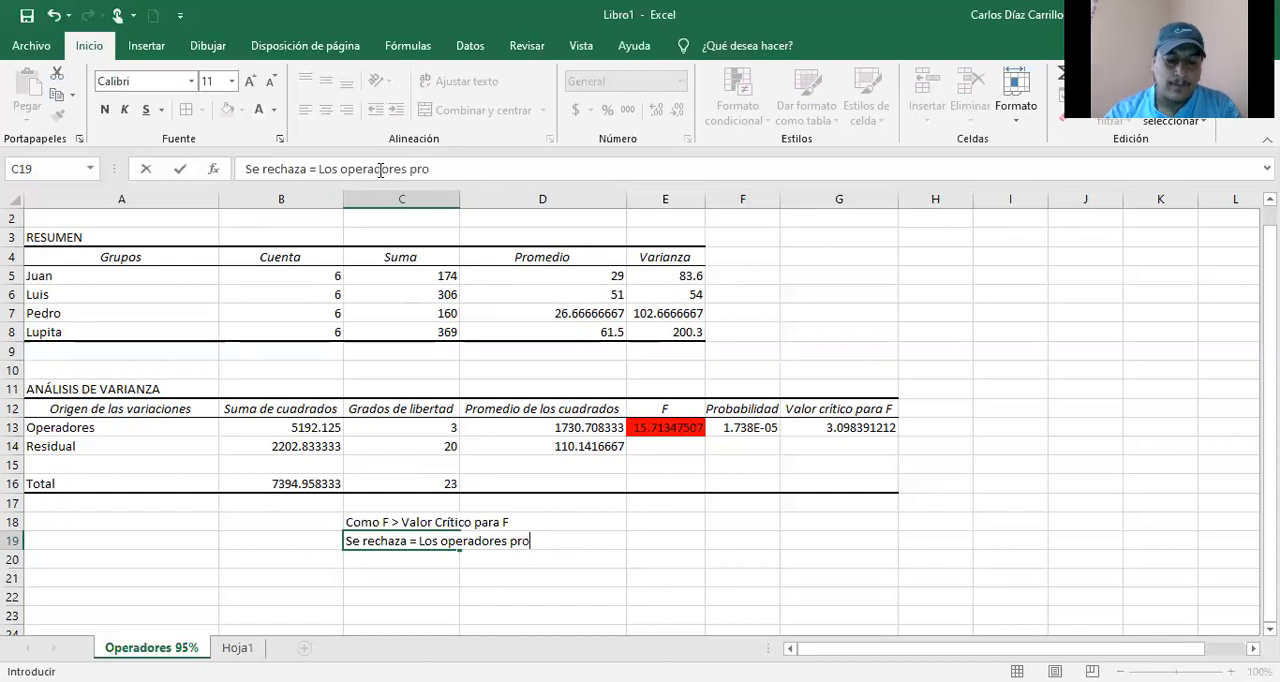
text(ducen di)
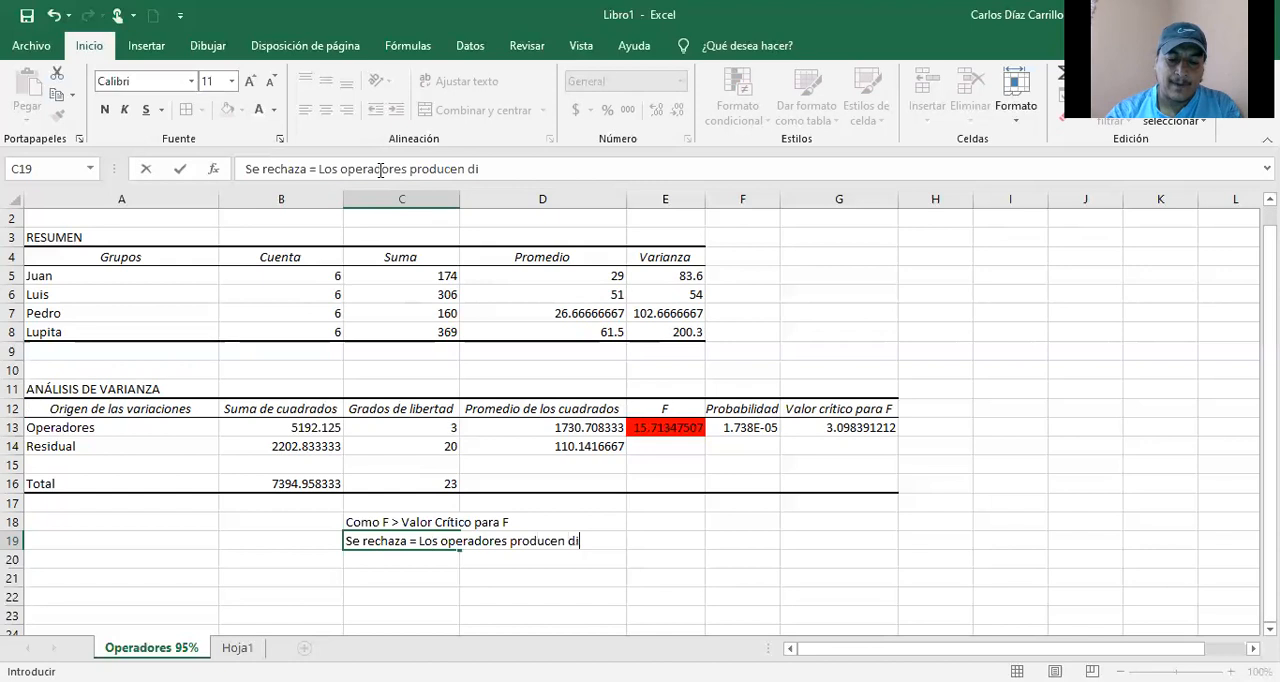
text(ferente)
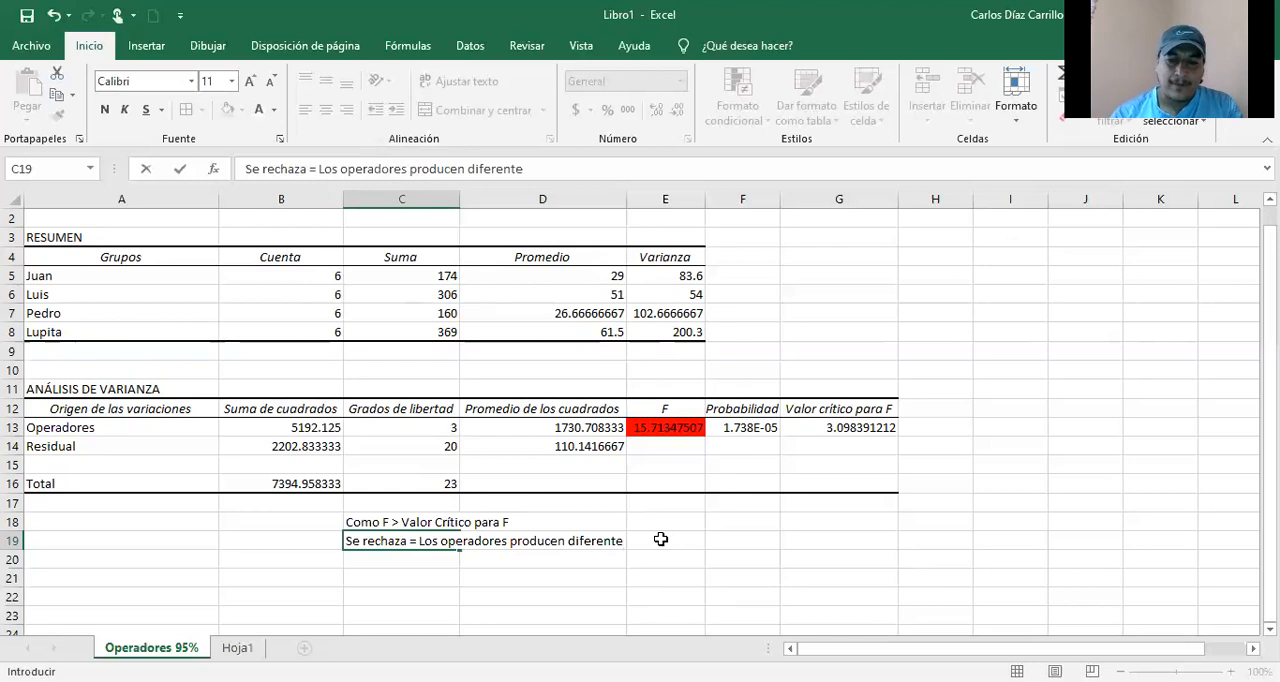
Step: Complete the conclusion in C19 with "al 95% de confianza"
text(al 95)
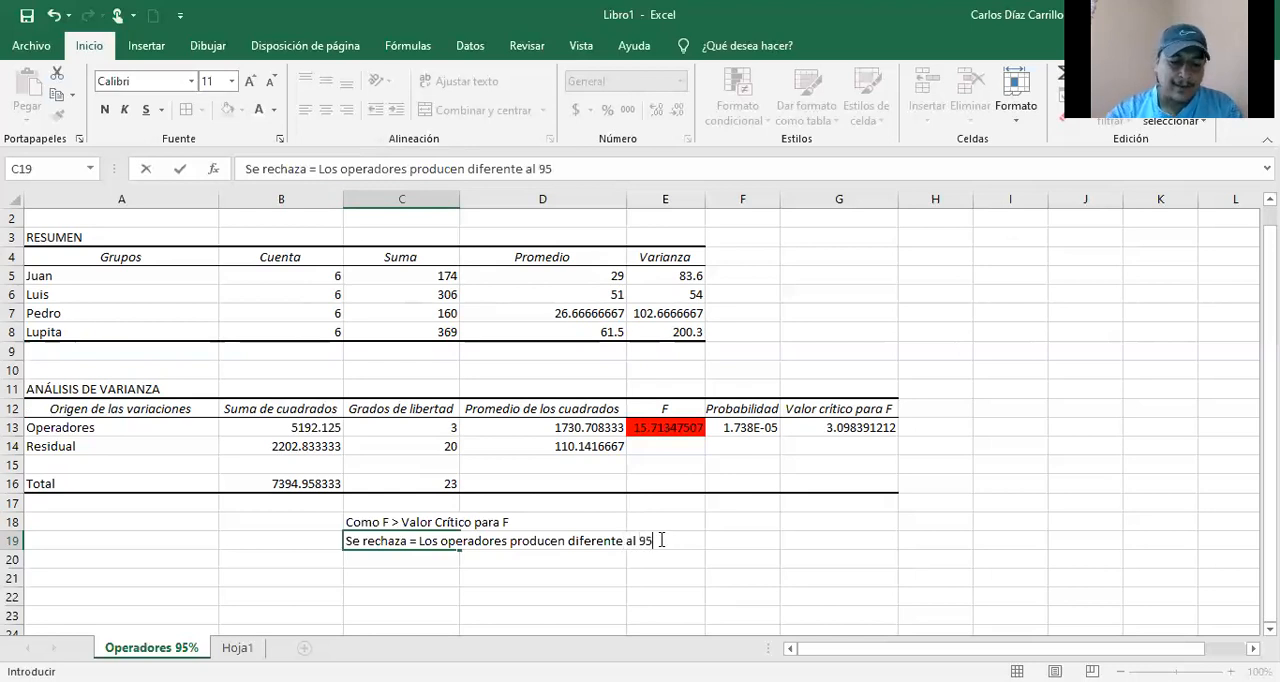
text(% de c)
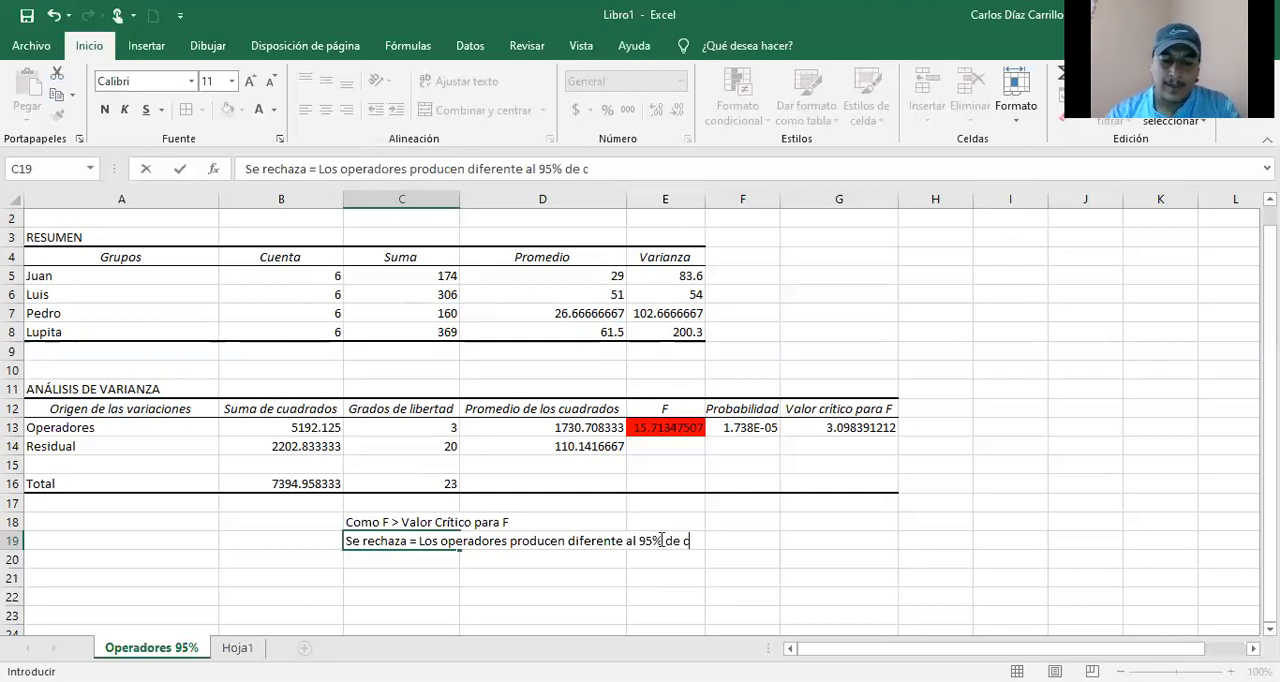
text(onfianza)
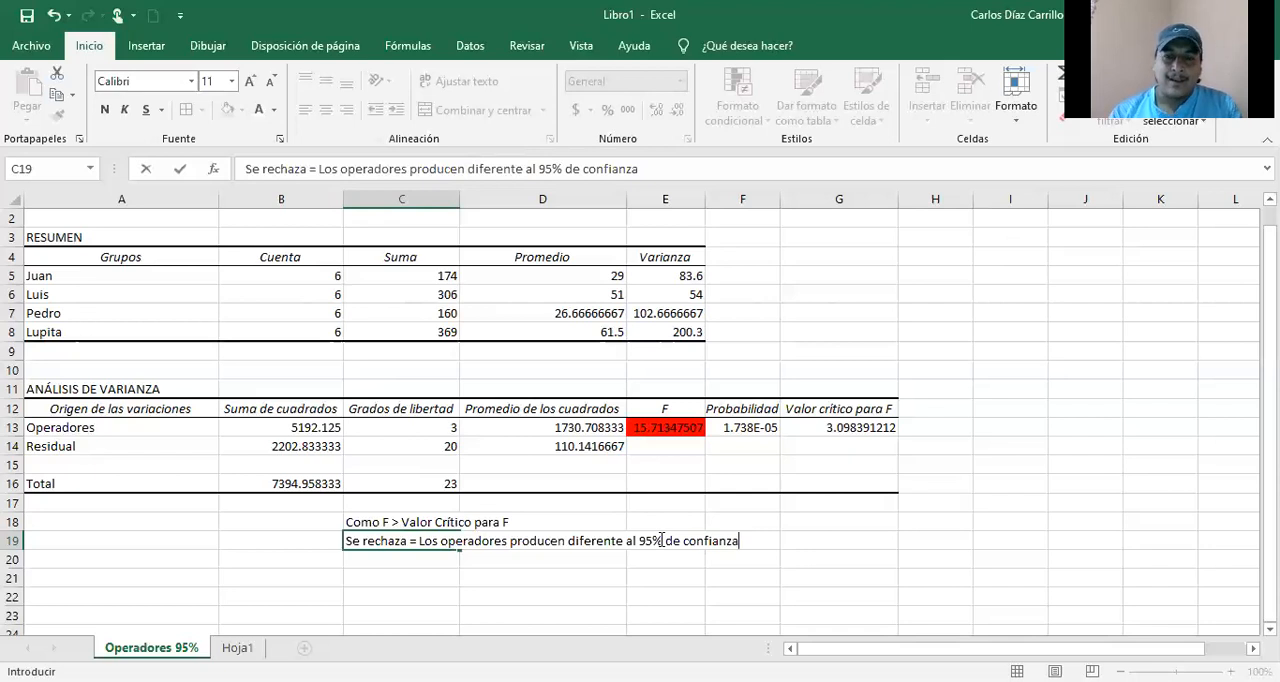
Step: Enter the author's full name in C21, below the conclusion
click(425, 575)
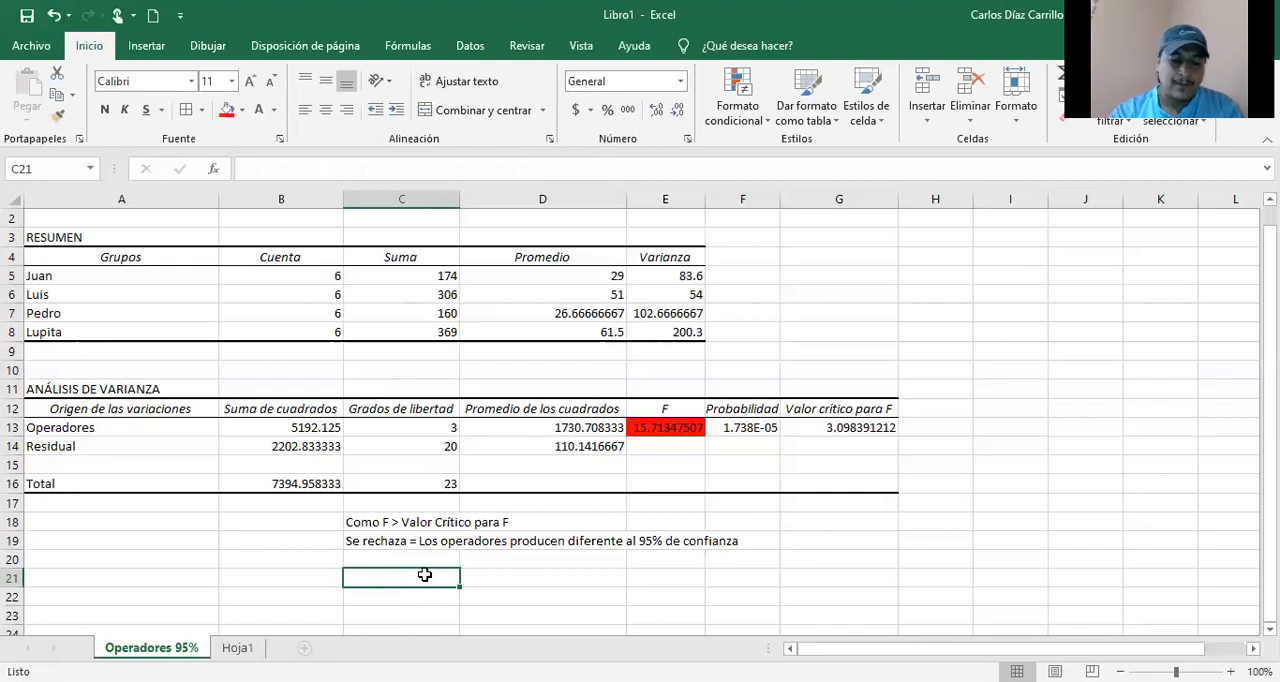
text(Carlos R. Día)
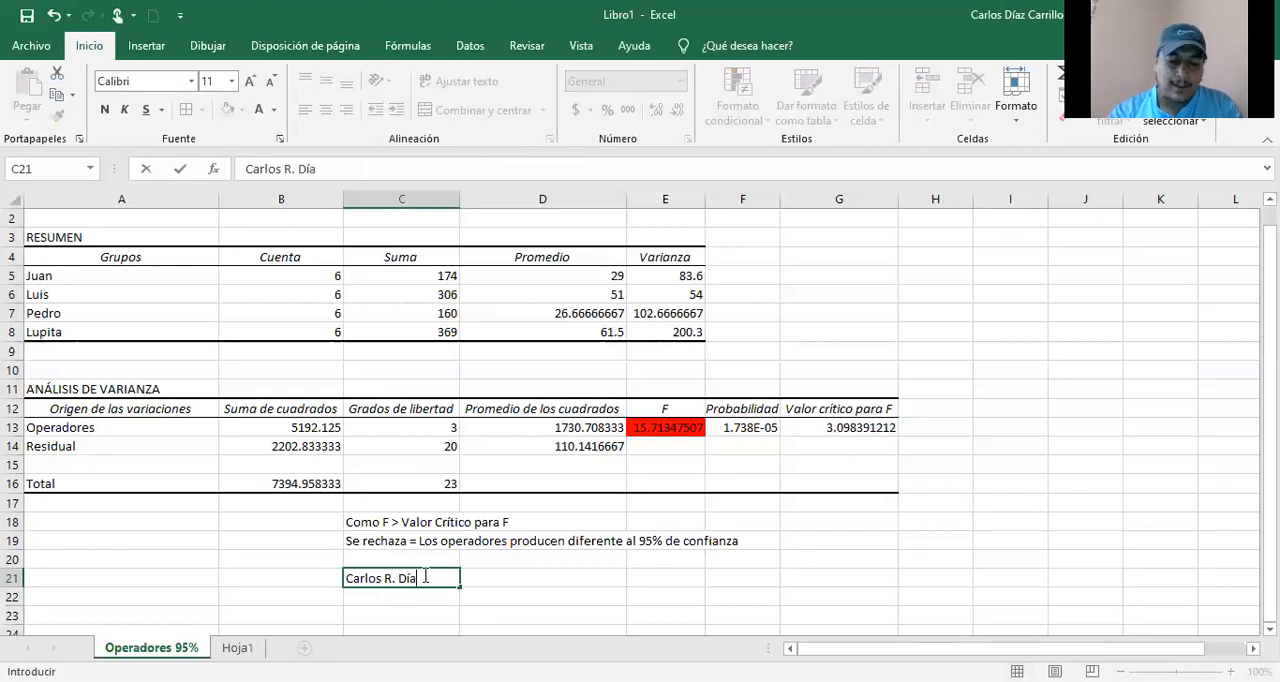
text(z Carrillo)
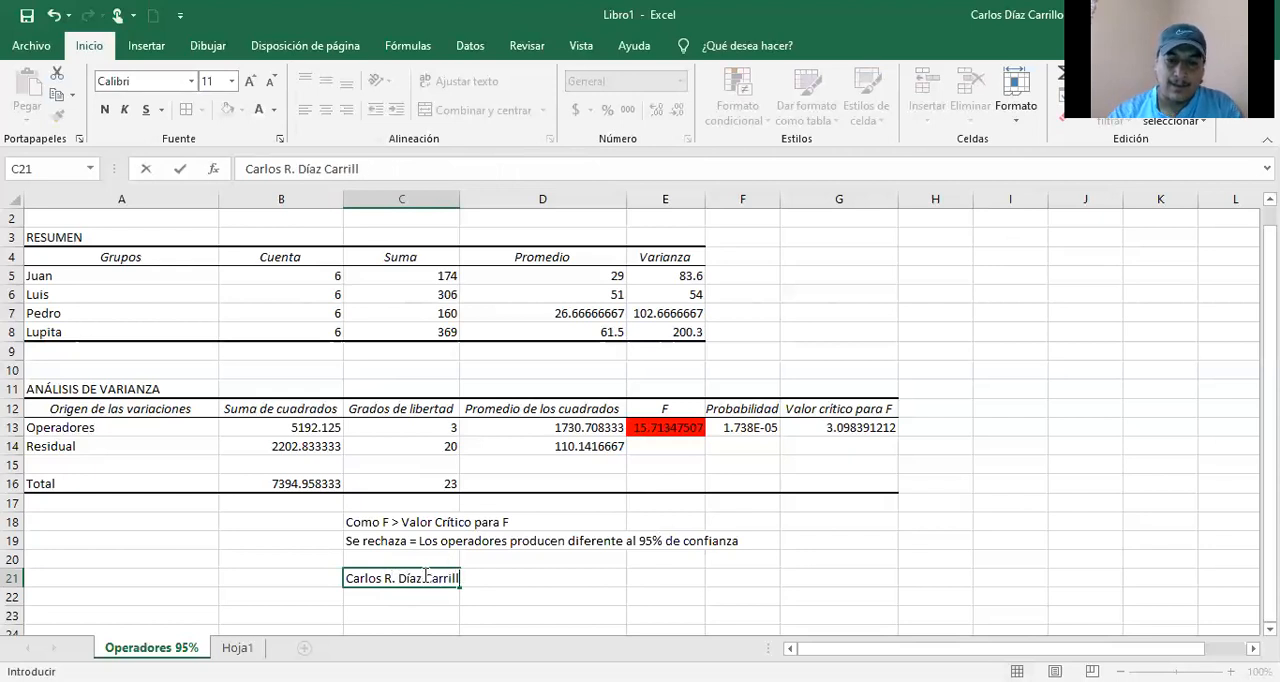
key(Return)
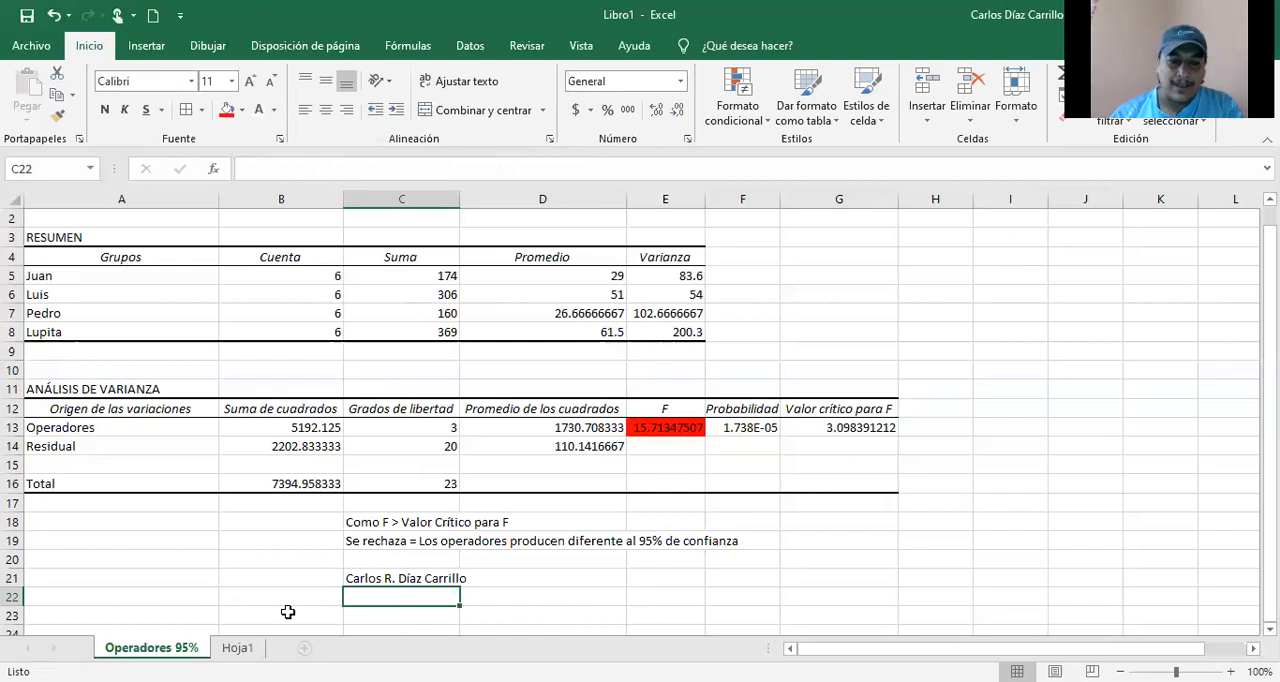
click(384, 580)
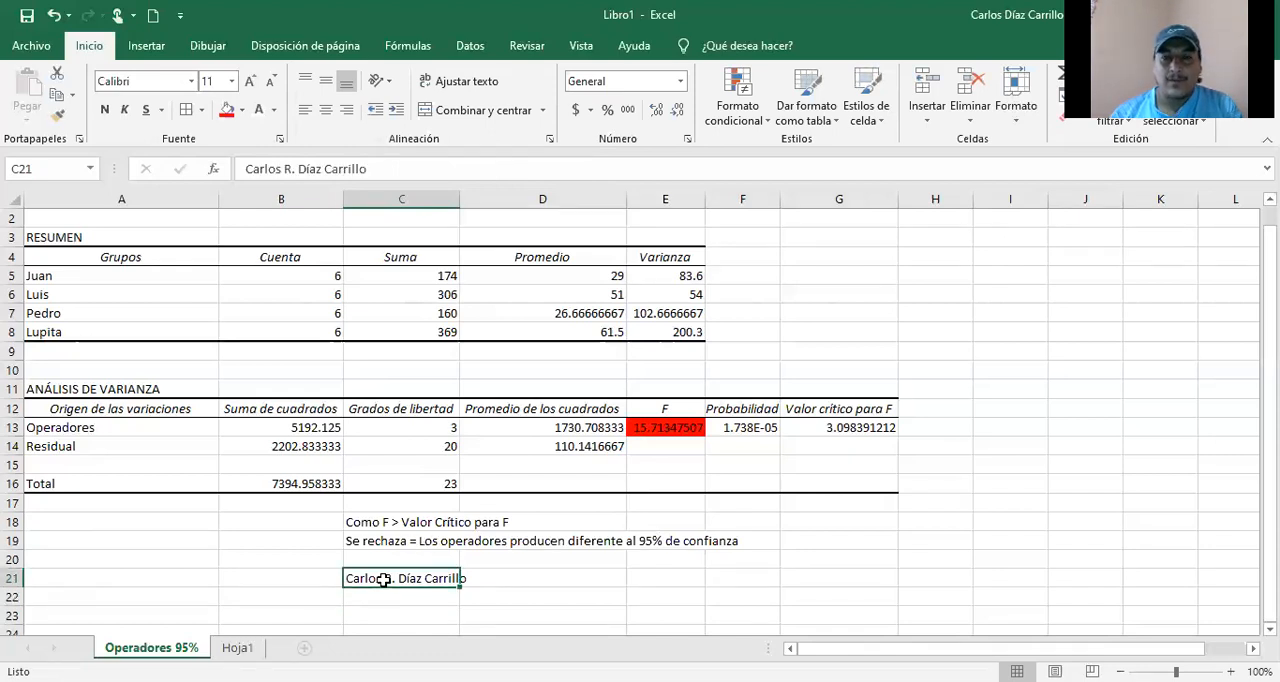